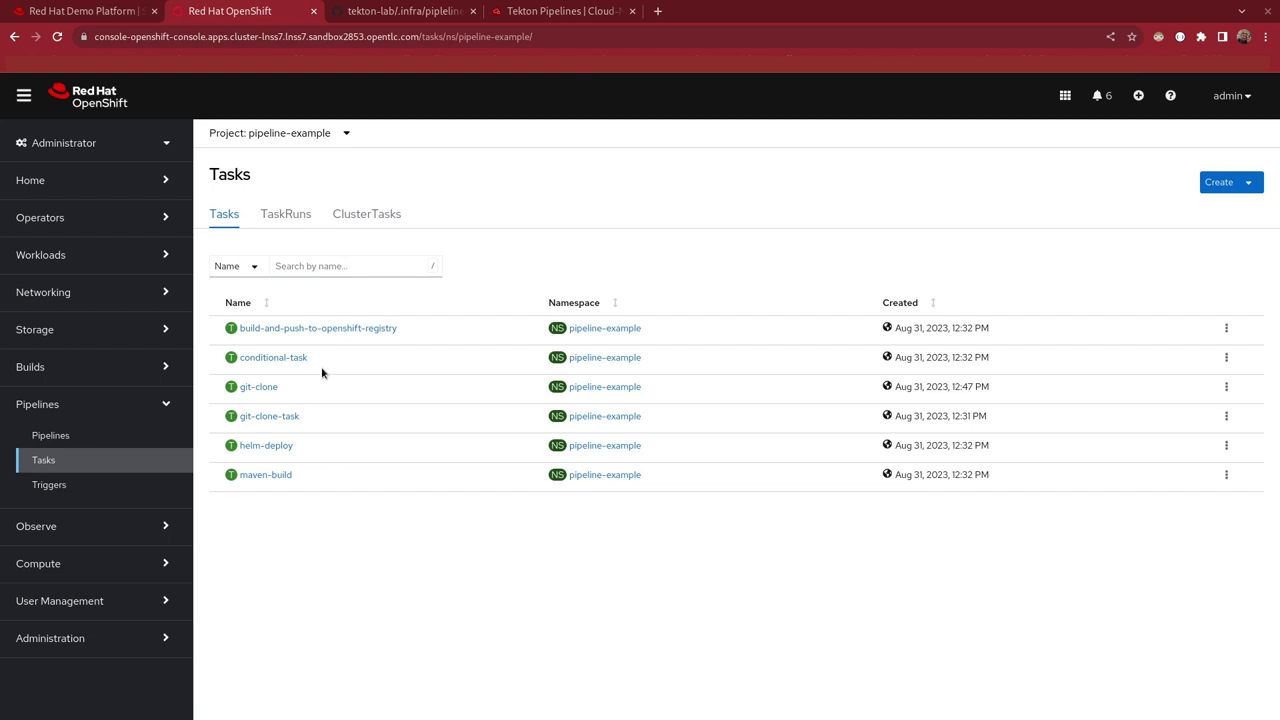
Look through the available ClusterTasks and return to the project's own Tasks list
click(364, 216)
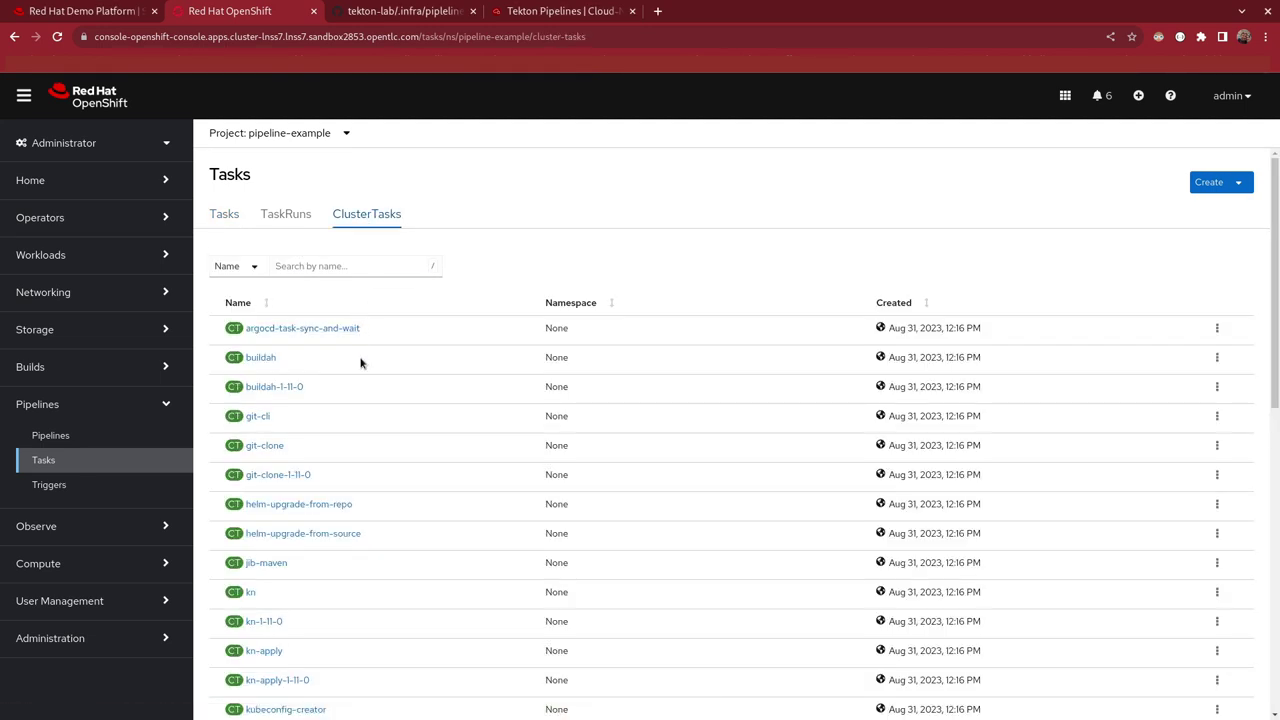
scroll(361, 363, down, 1)
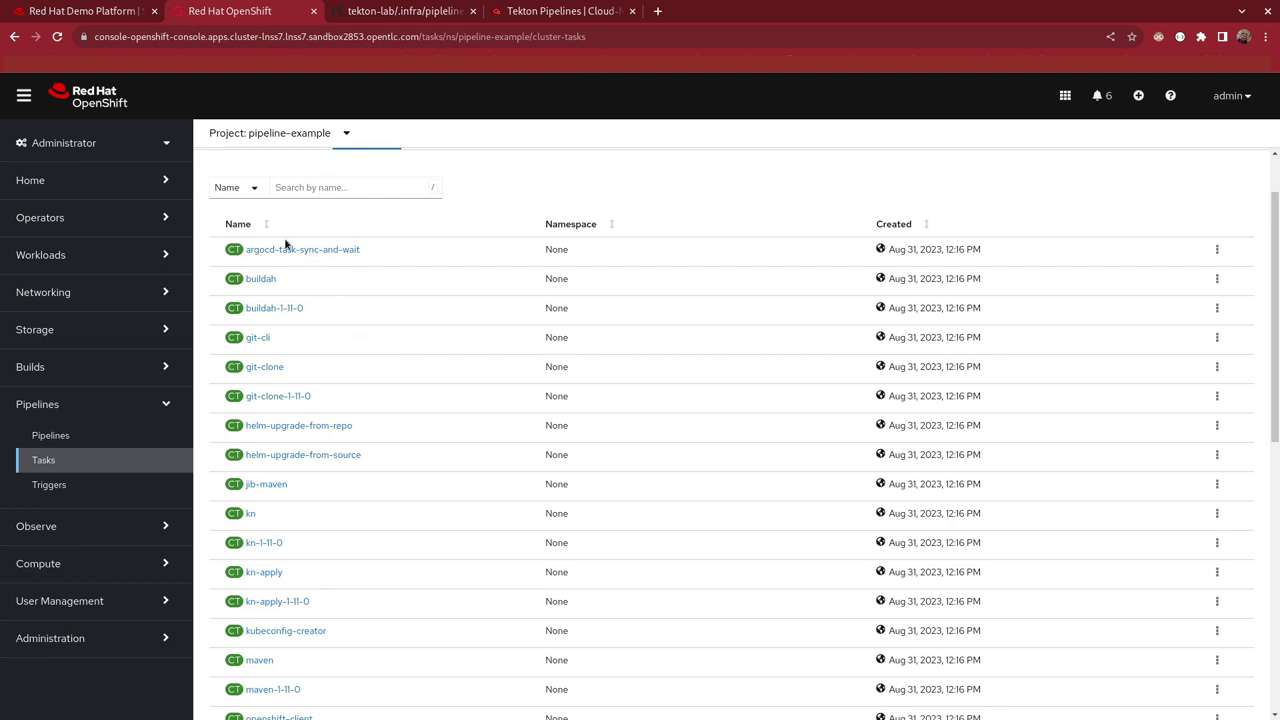
scroll(280, 238, up, 2)
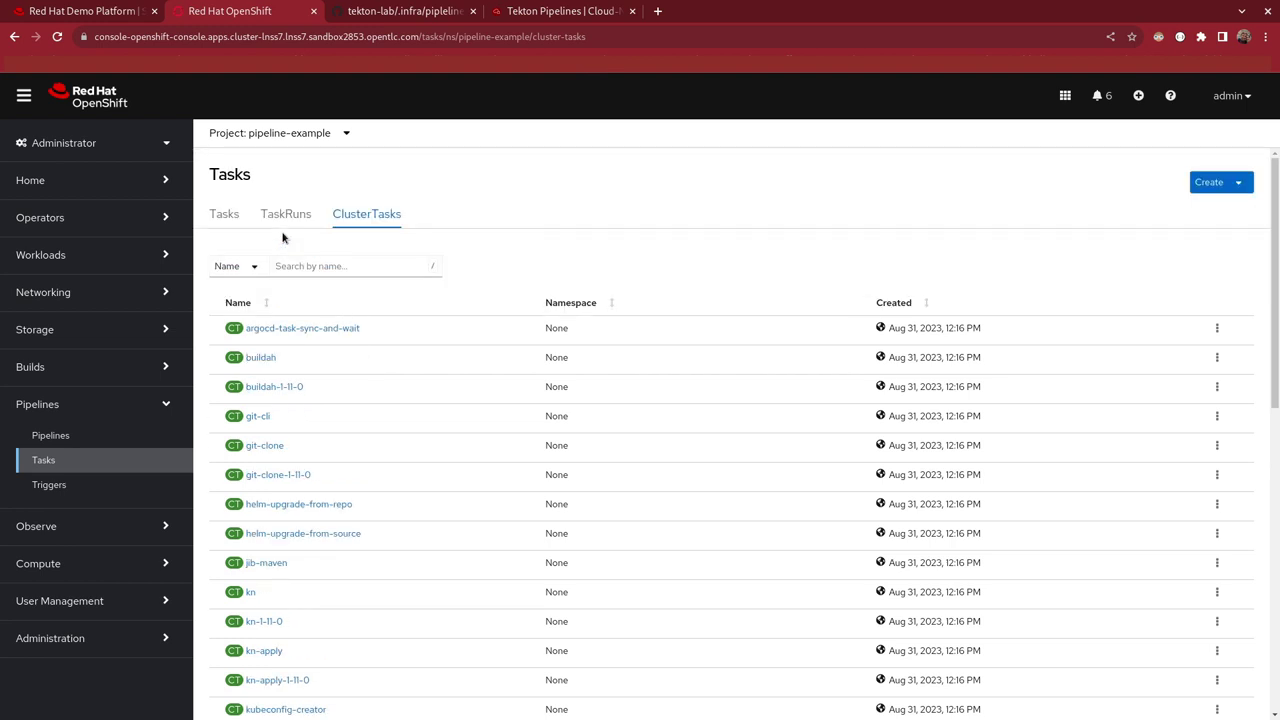
click(222, 214)
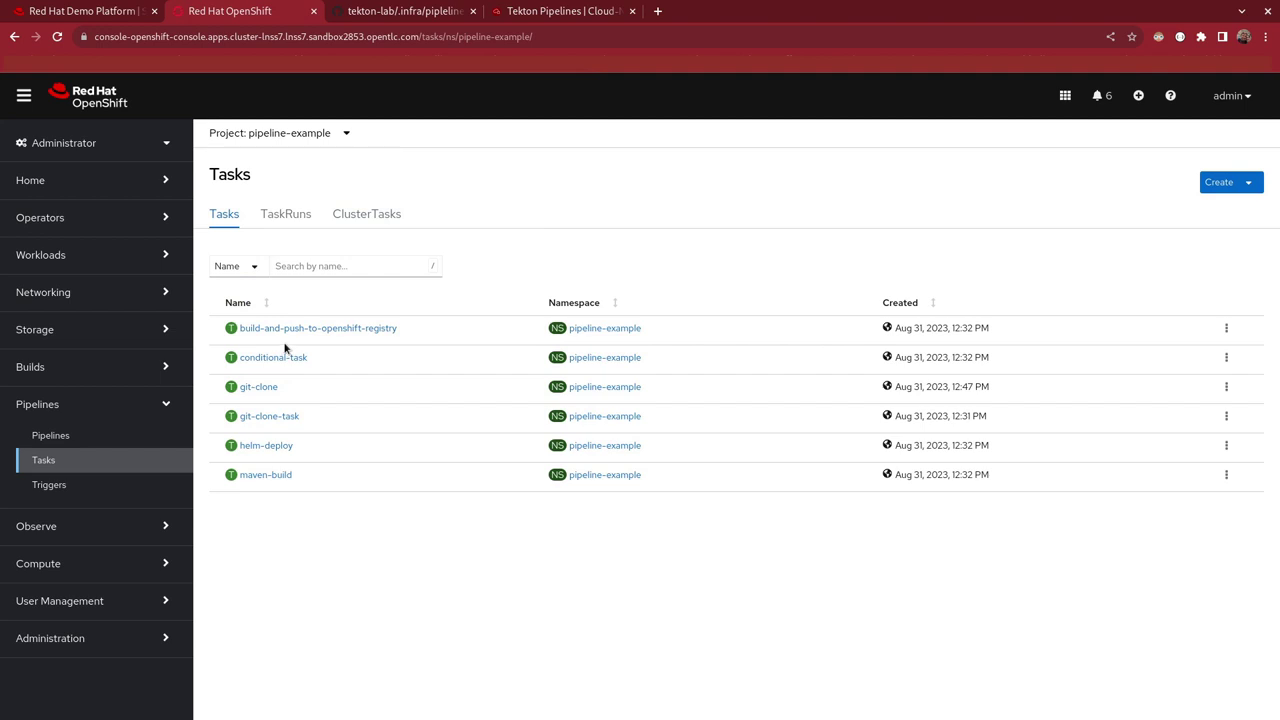
Review the Tekton Pipelines lab page and the tekton-lab task files on GitHub, then compare them with the OpenShift Tasks list
click(520, 18)
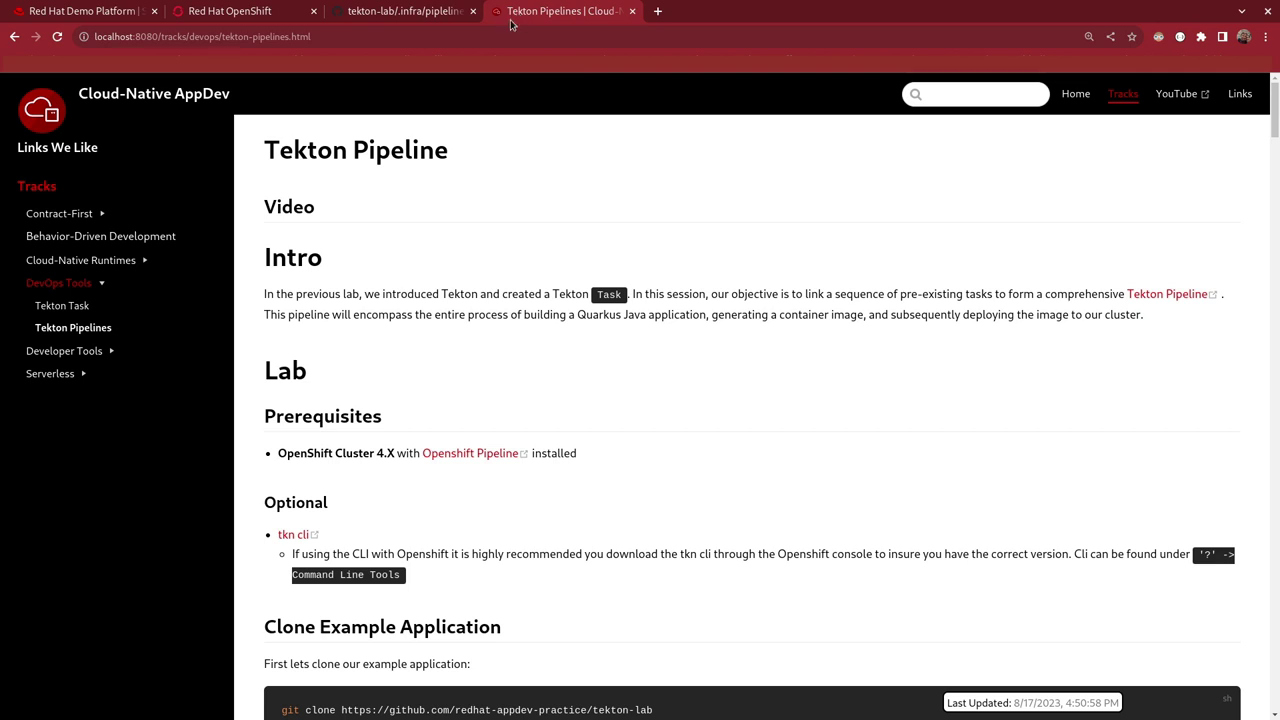
click(436, 12)
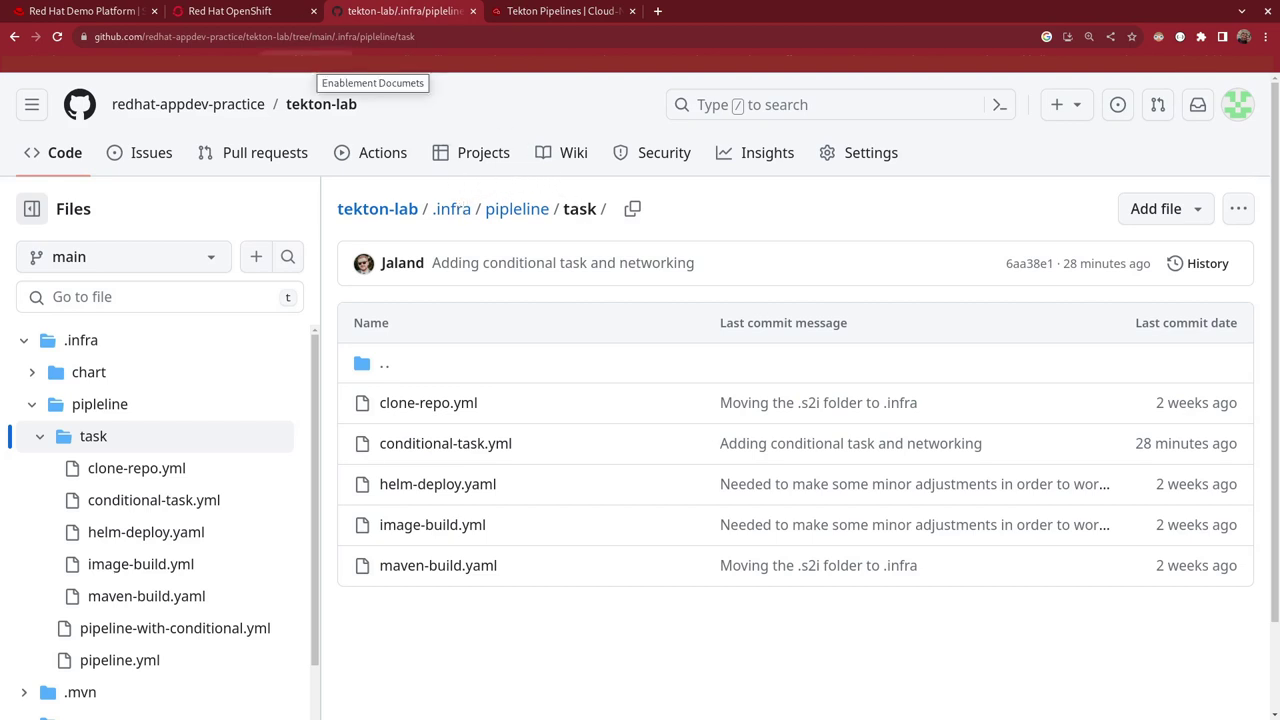
click(278, 14)
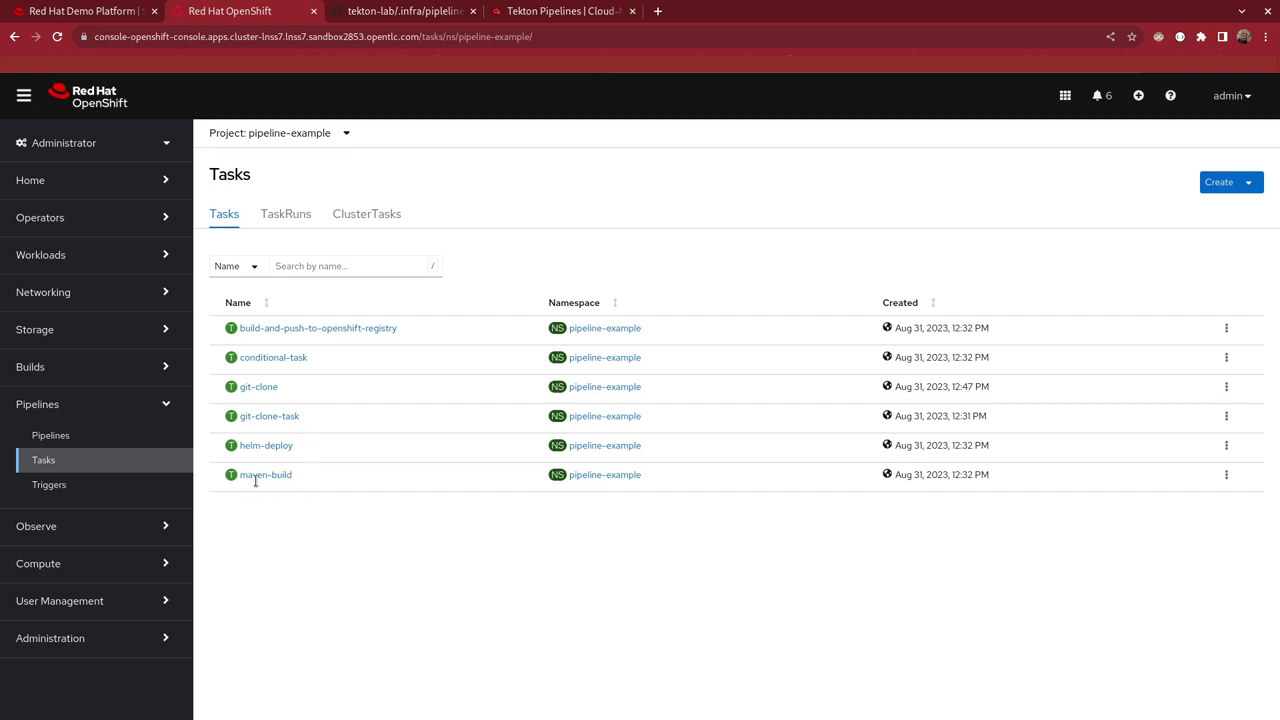
drag(256, 481, 292, 476)
Start a new pipeline in the pipeline-example project and name it example-pipeline
click(86, 437)
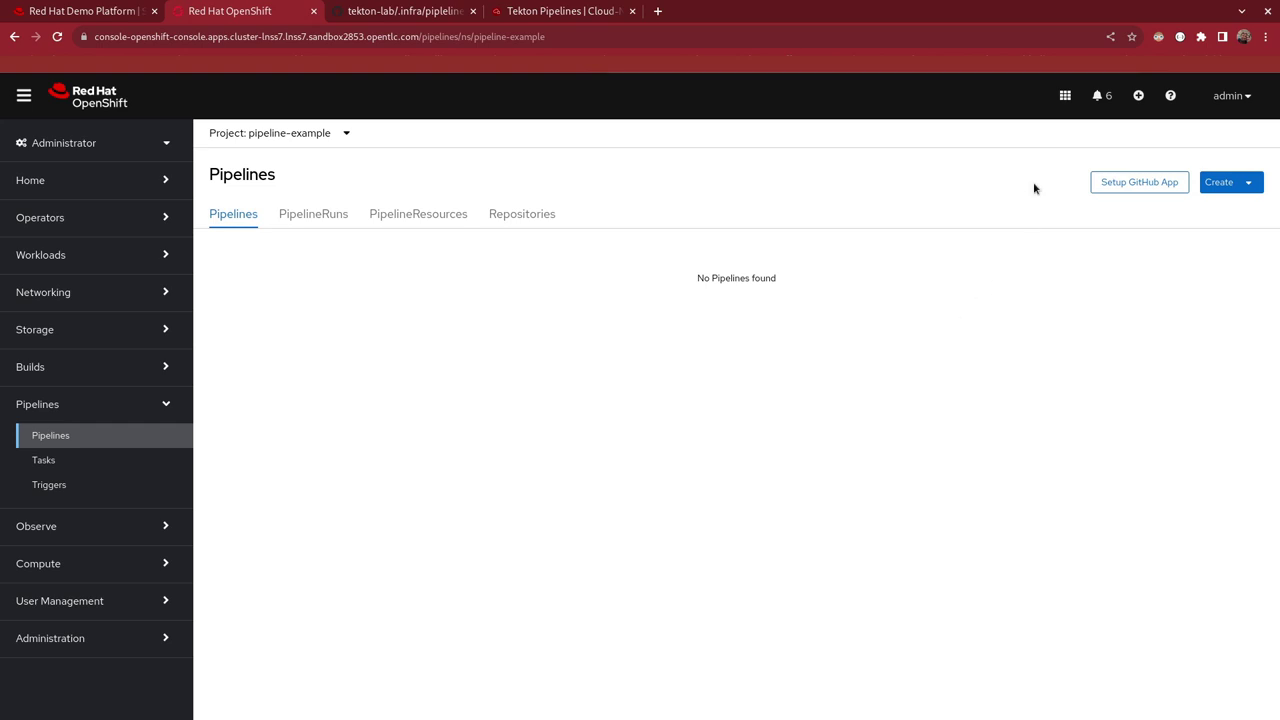
click(1234, 183)
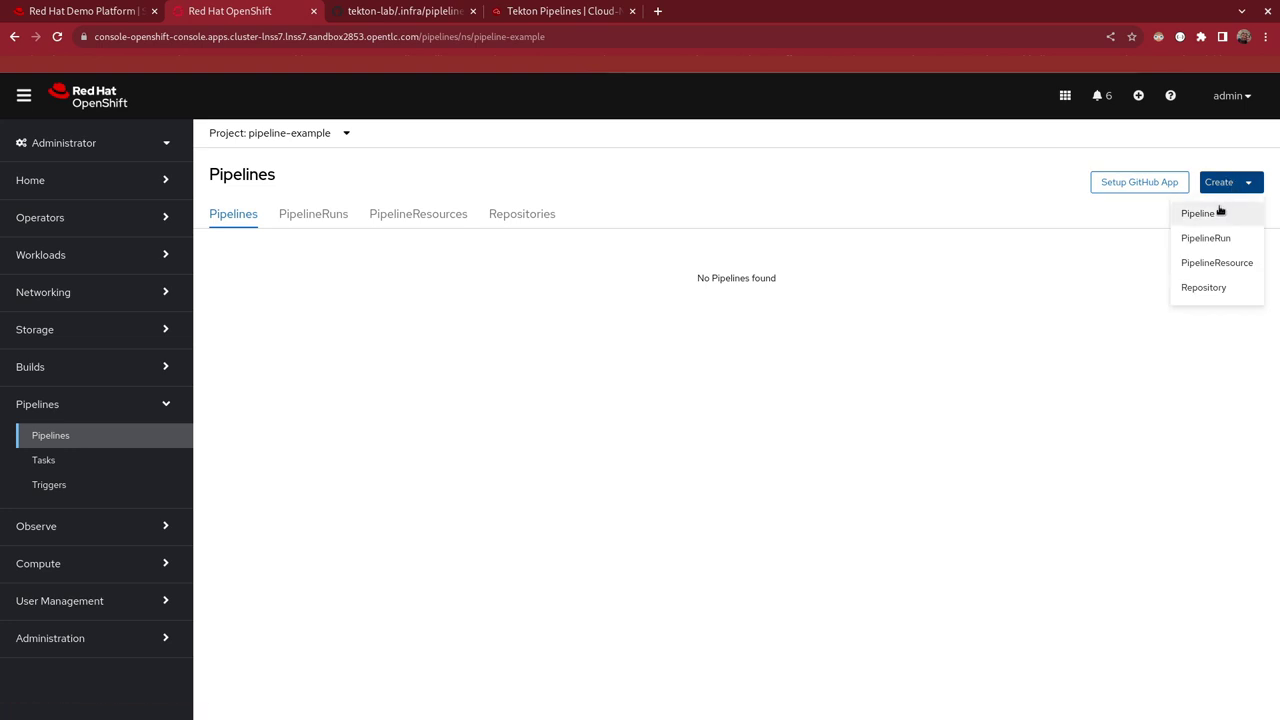
click(1220, 212)
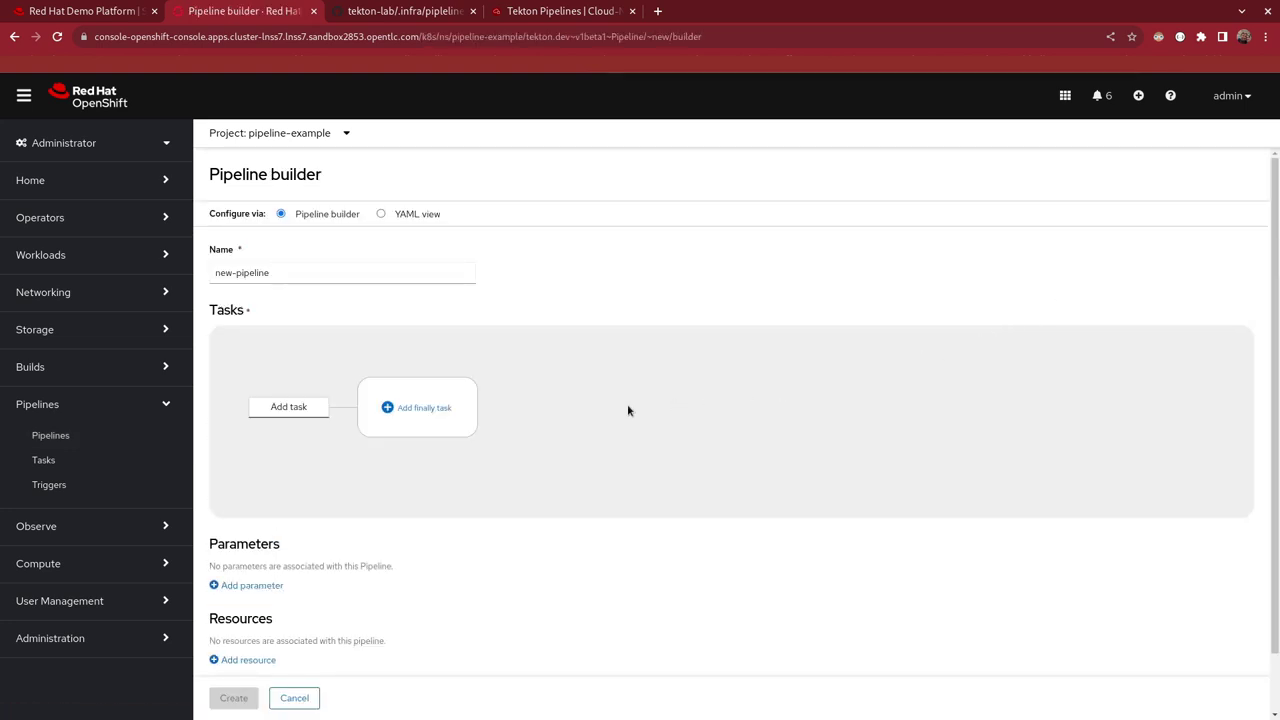
click(319, 268)
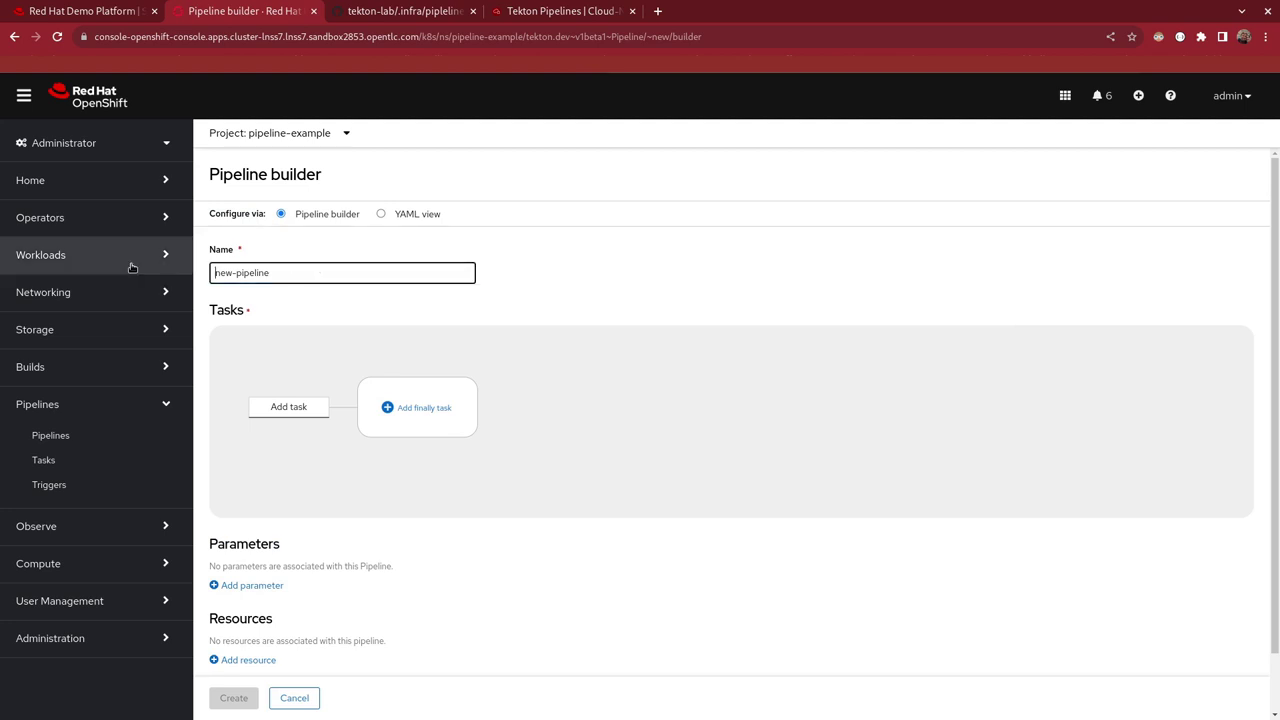
drag(216, 272, 270, 272)
text(example-pipeline)
Add git-clone-task as the first task of the pipeline
click(296, 407)
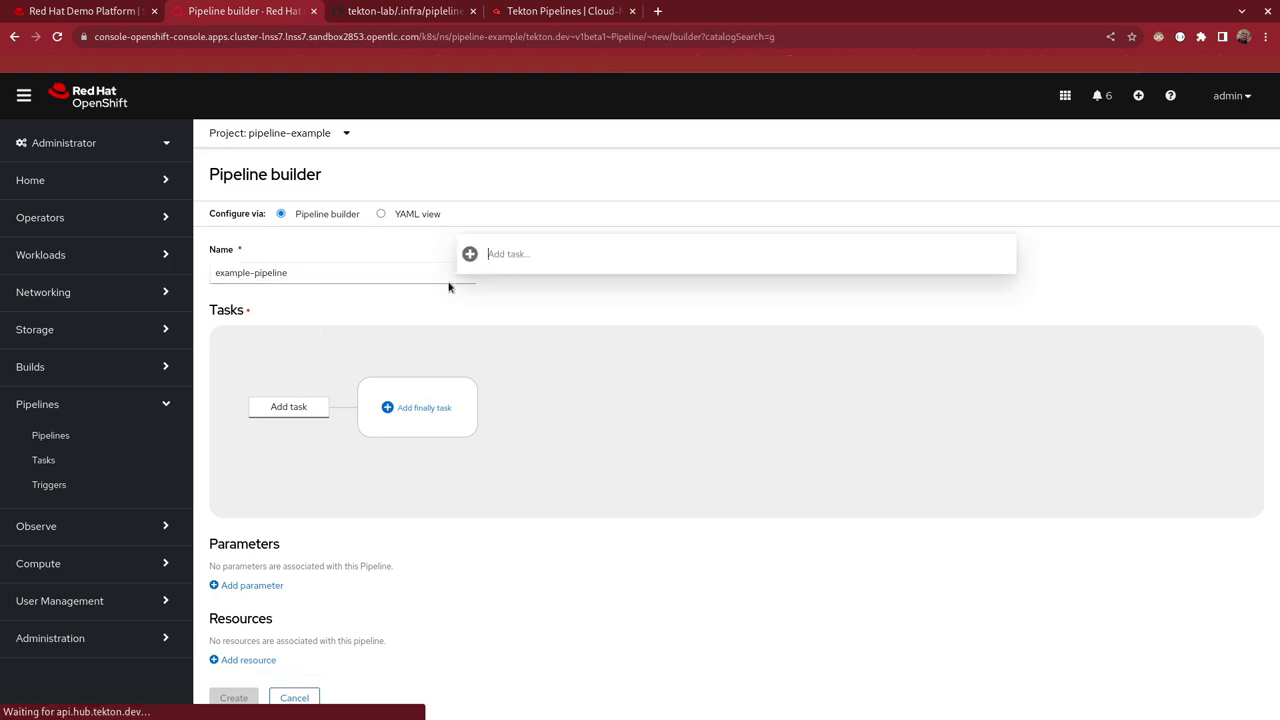
text(git-clone-task)
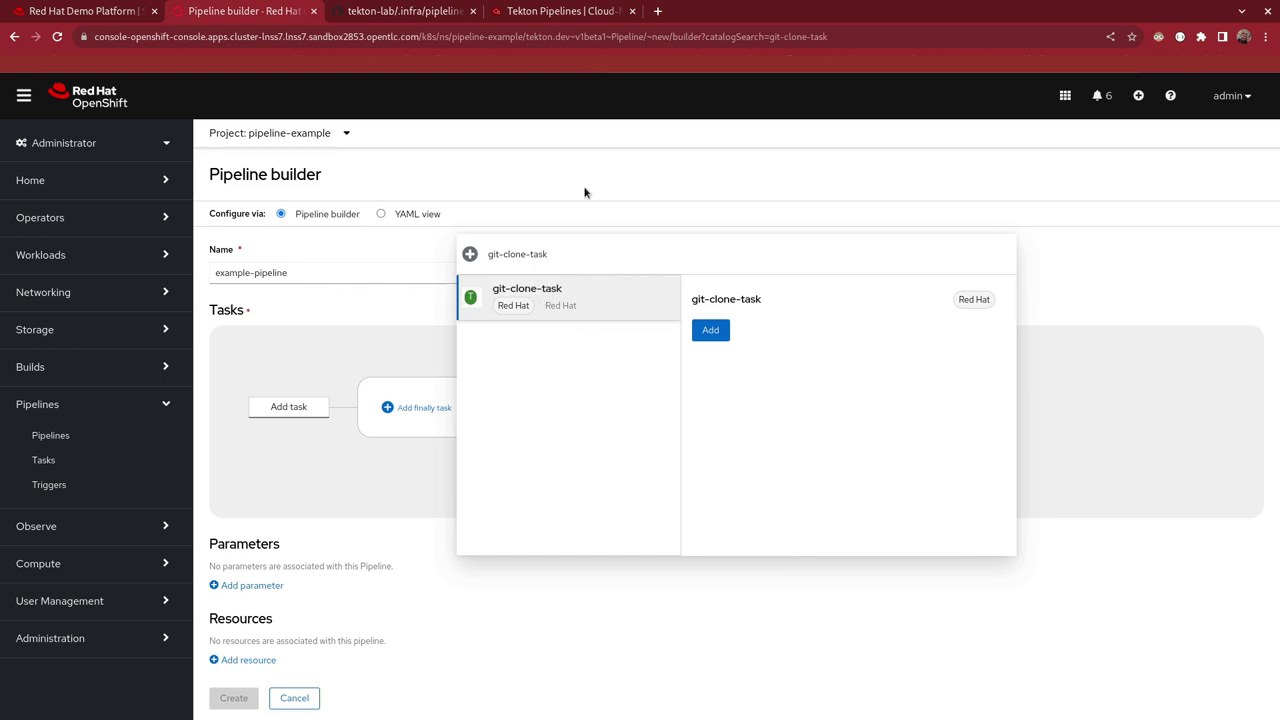
click(717, 334)
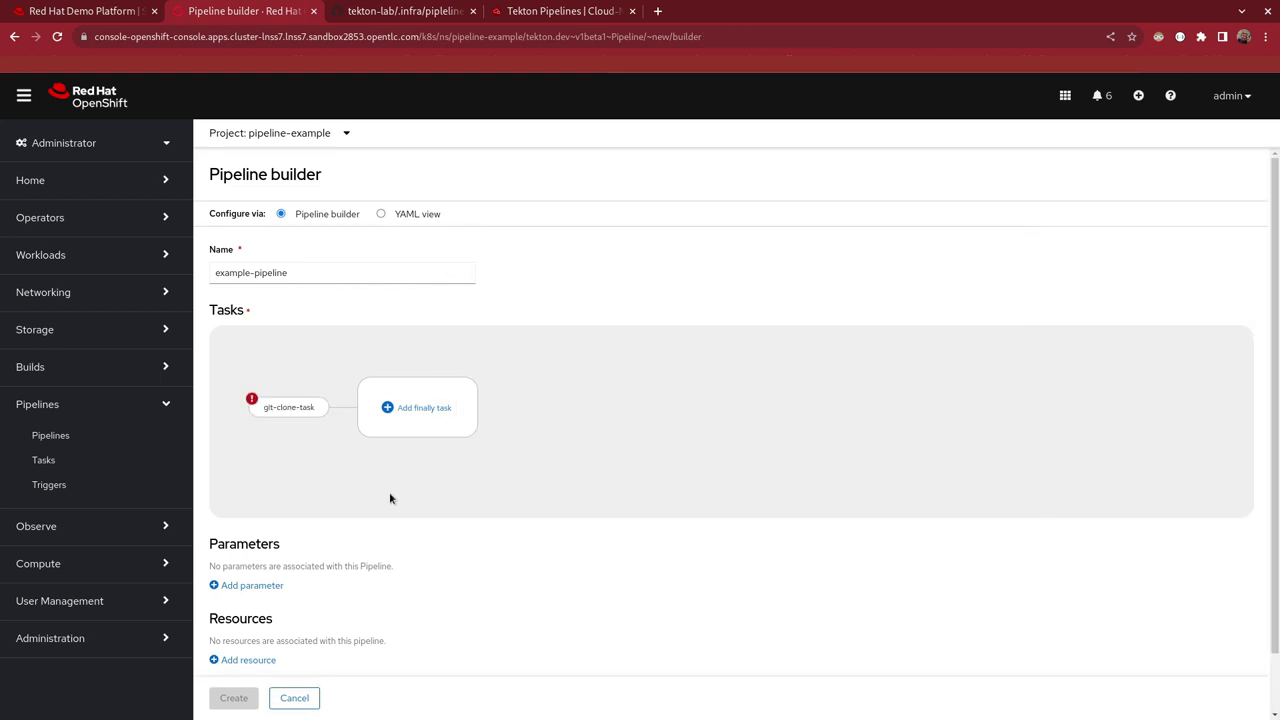
Open the git-clone-task settings and copy the HTTPS clone URL of the tekton-lab repository from GitHub
mouse_move(252, 400)
click(290, 408)
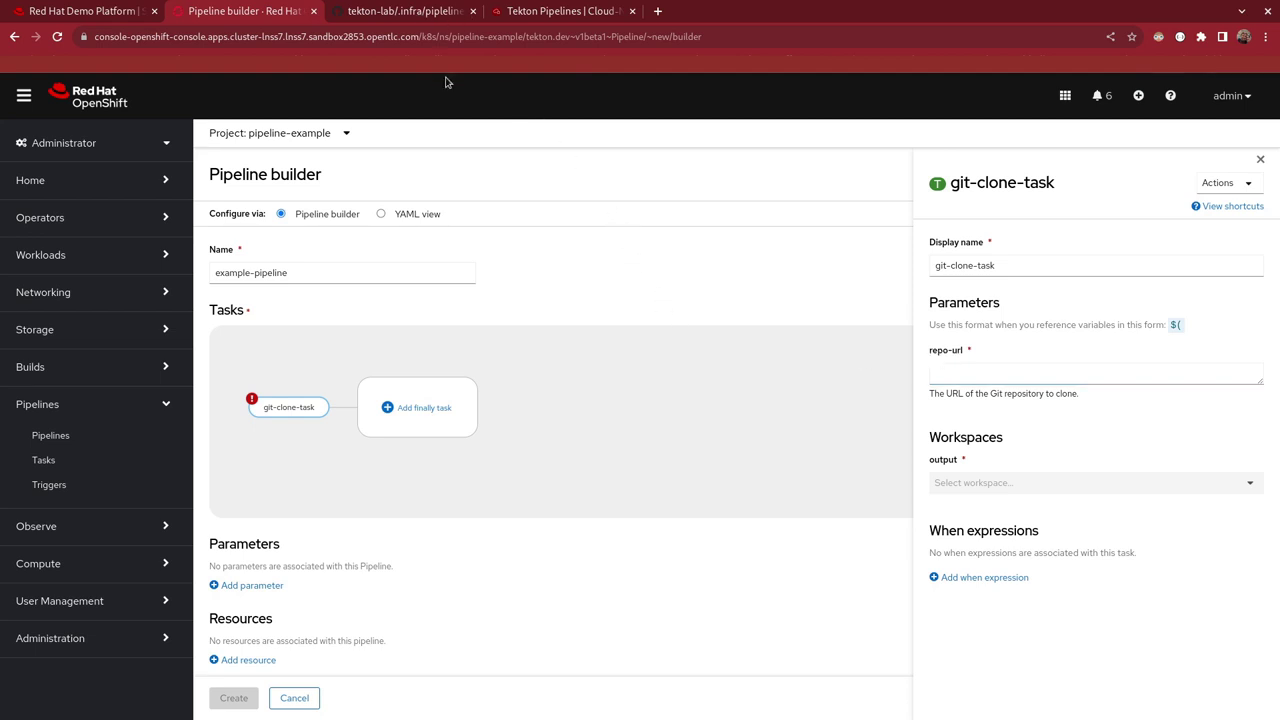
key(ctrl+Tab)
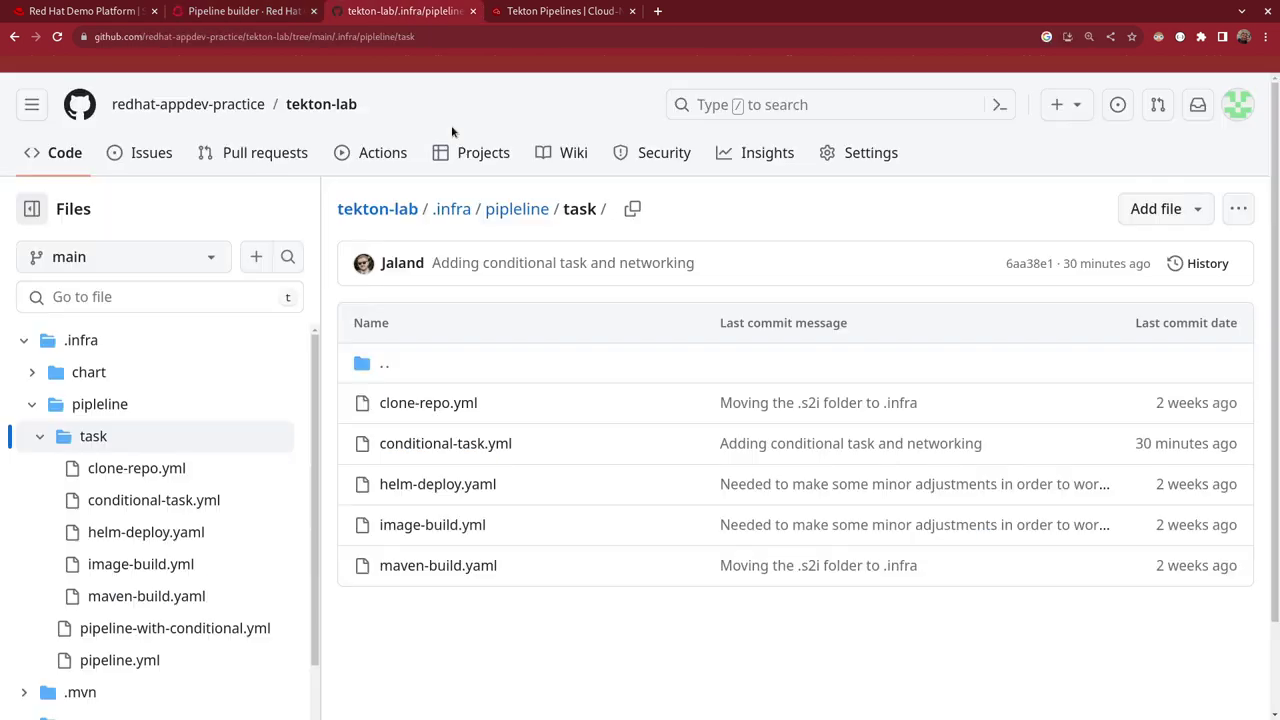
click(55, 160)
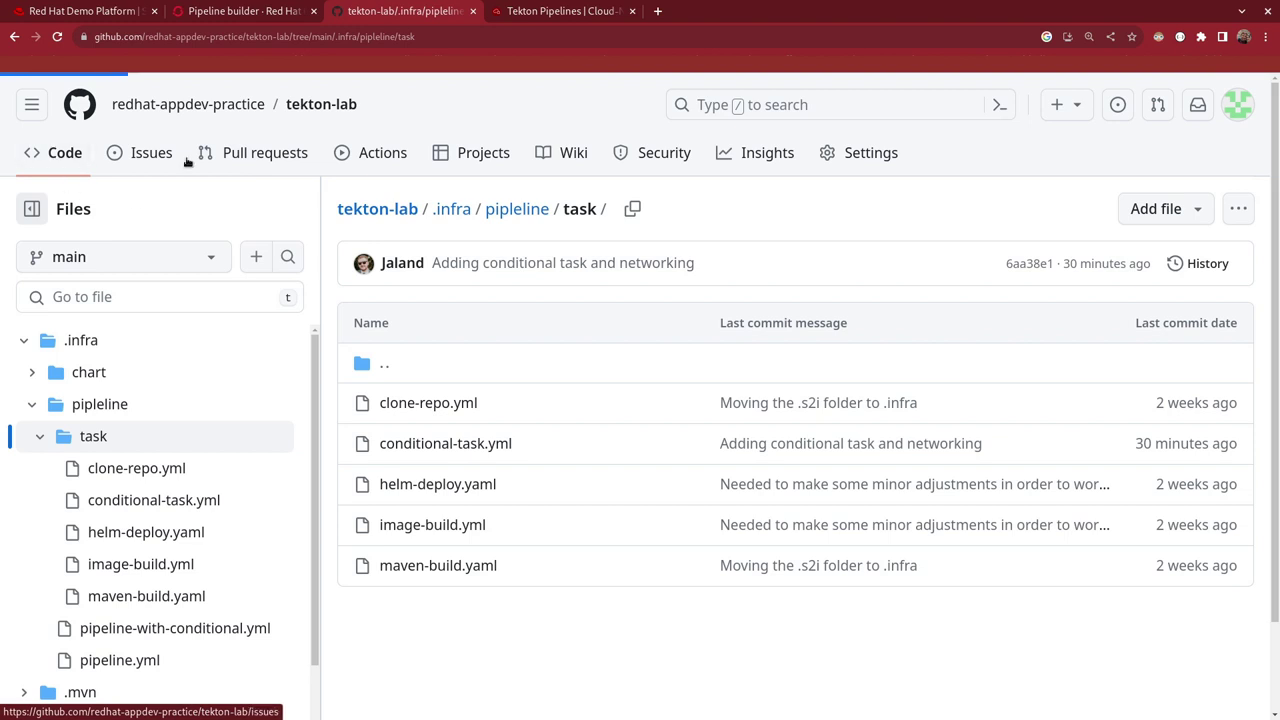
click(866, 279)
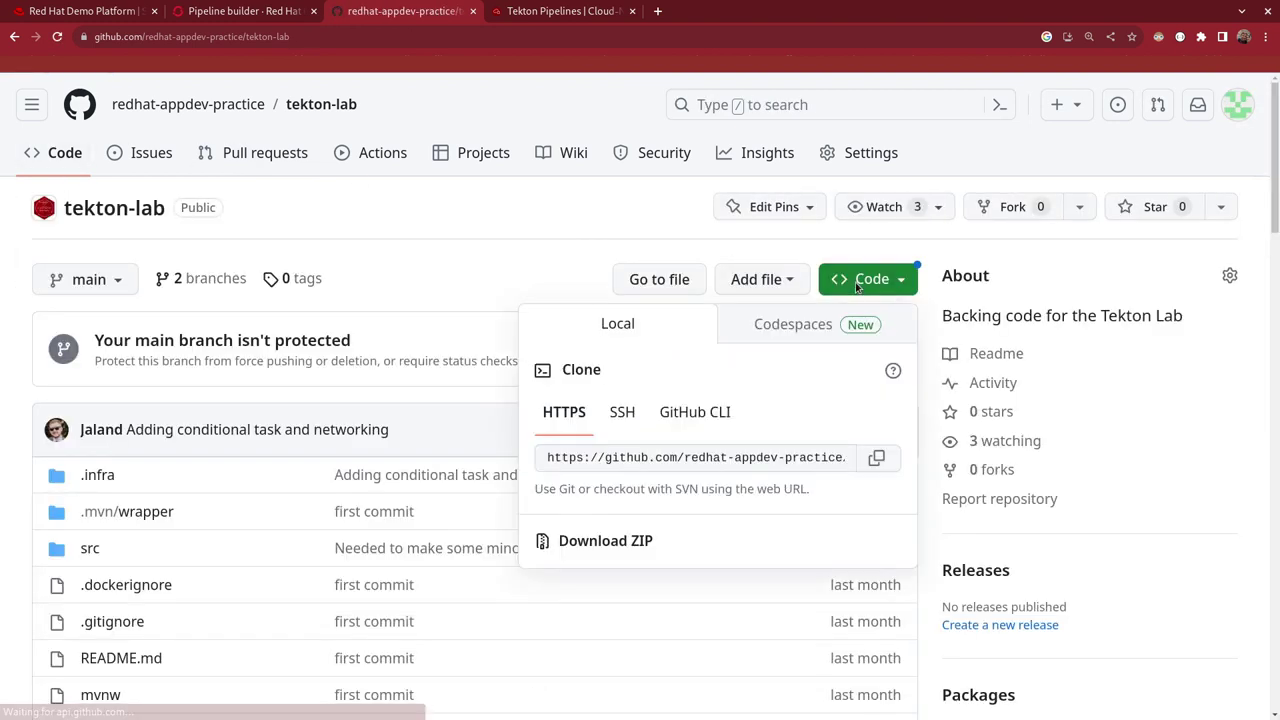
click(613, 451)
key(ctrl+c)
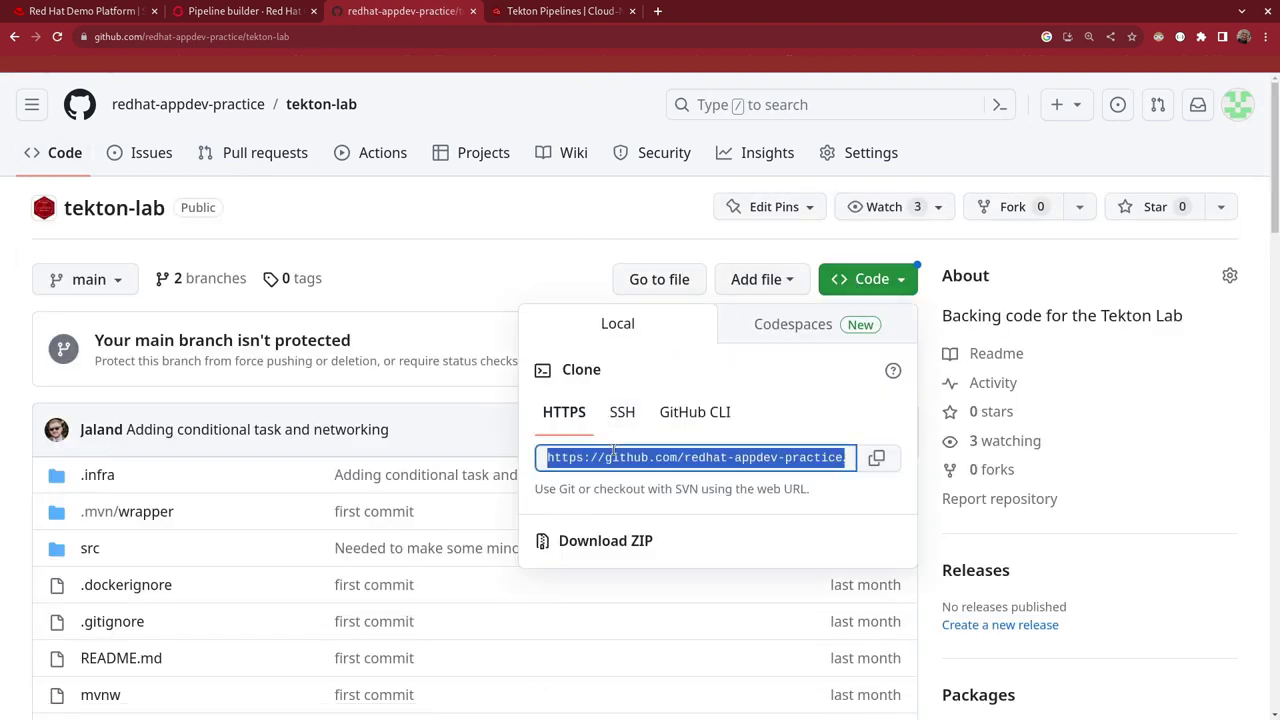
click(262, 10)
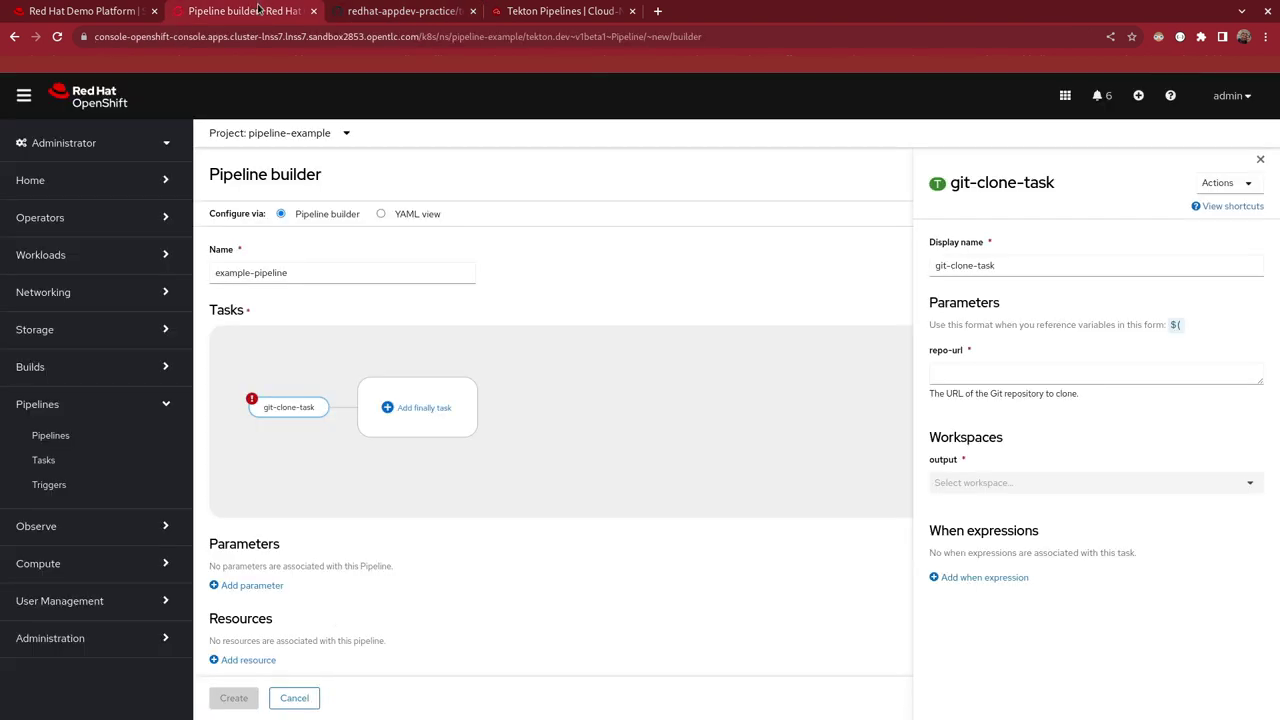
click(1043, 373)
key(ctrl+v)
click(1098, 472)
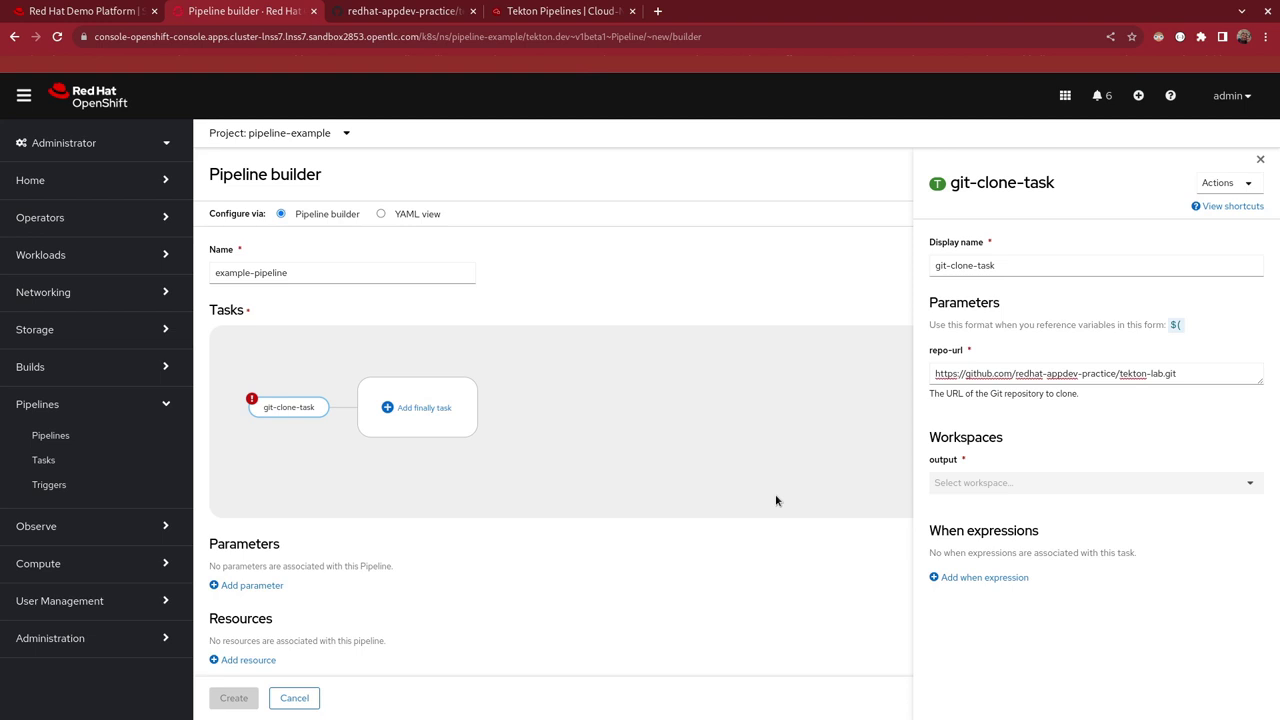
Add a required workspace named source-repo to the pipeline
click(485, 562)
scroll(363, 574, down, 1)
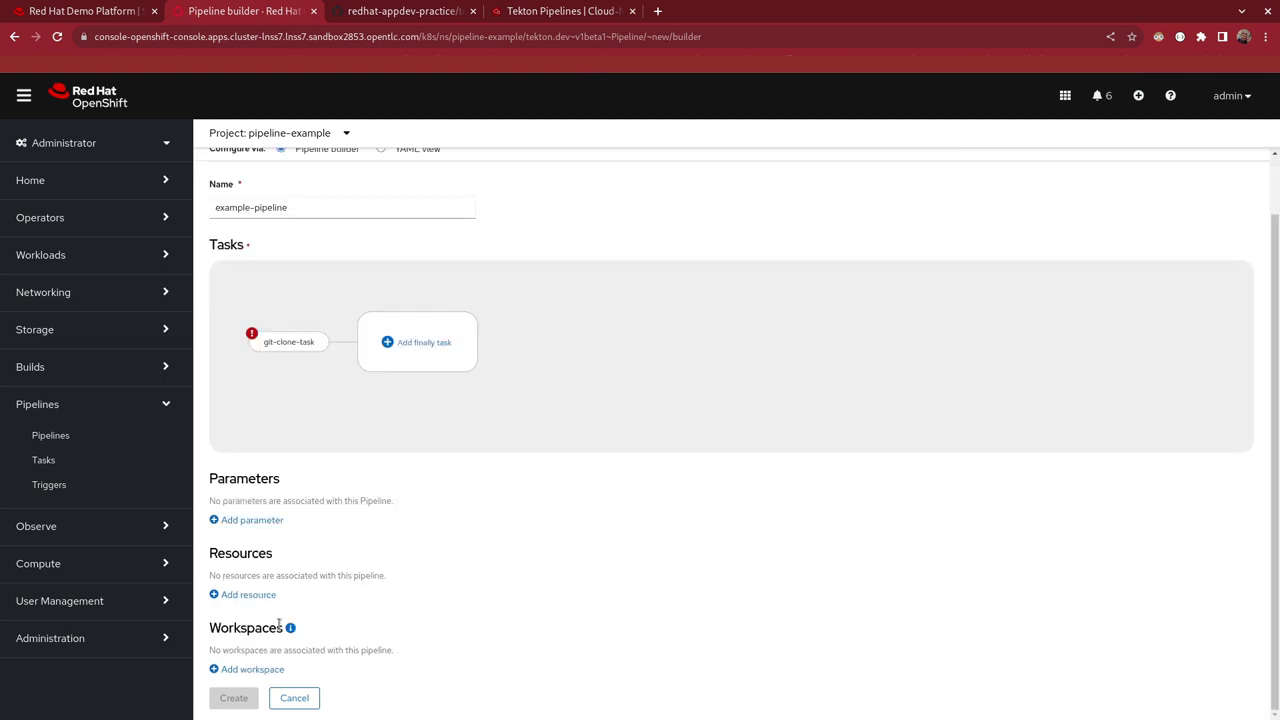
click(258, 669)
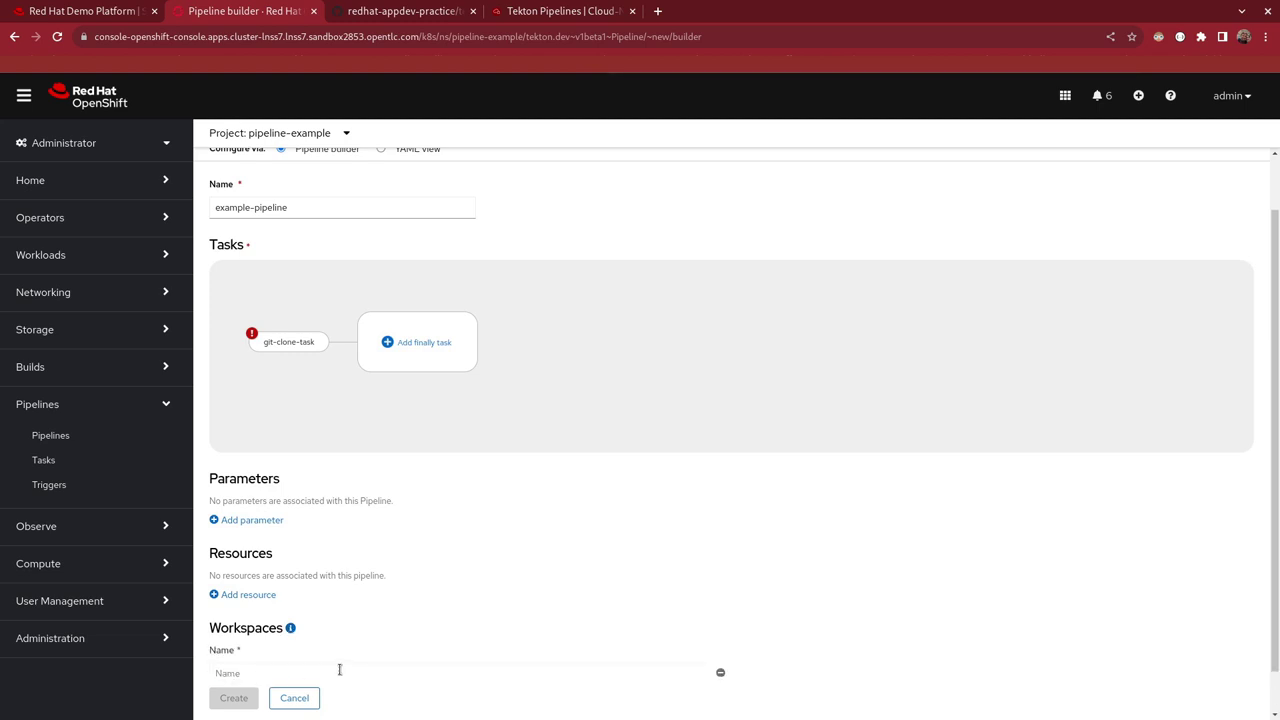
scroll(496, 604, down, 1)
click(395, 619)
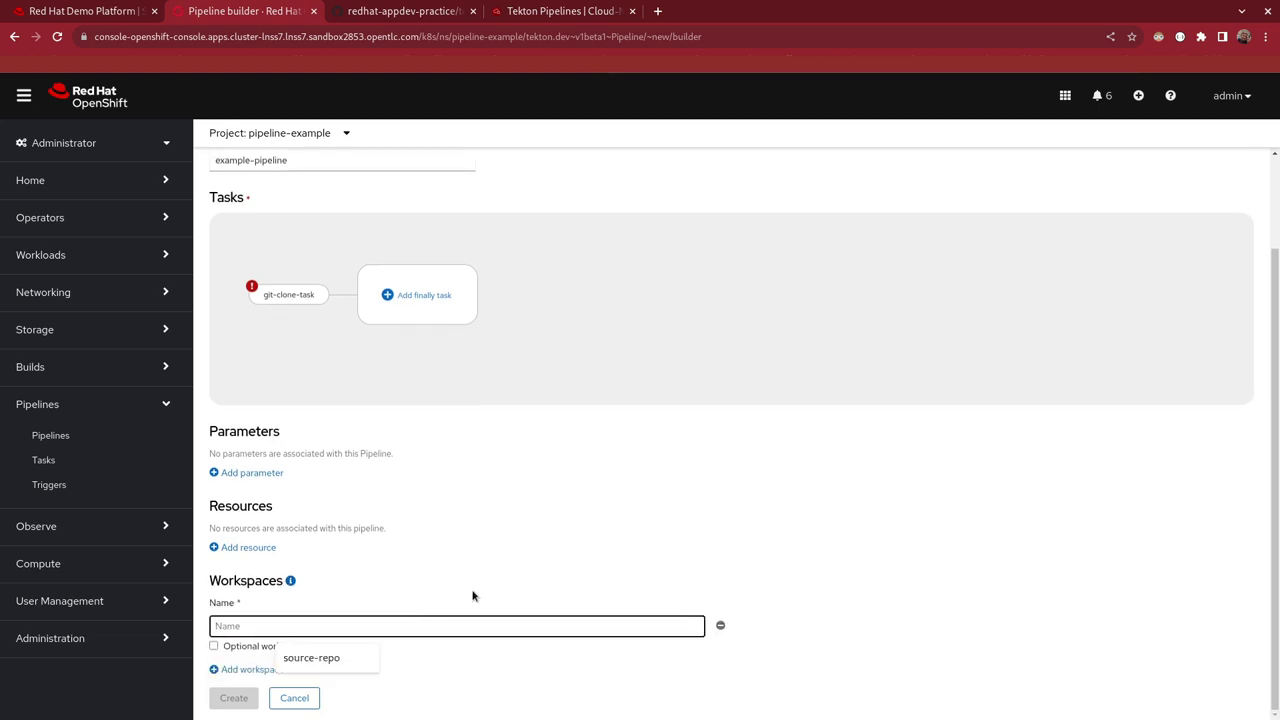
click(339, 658)
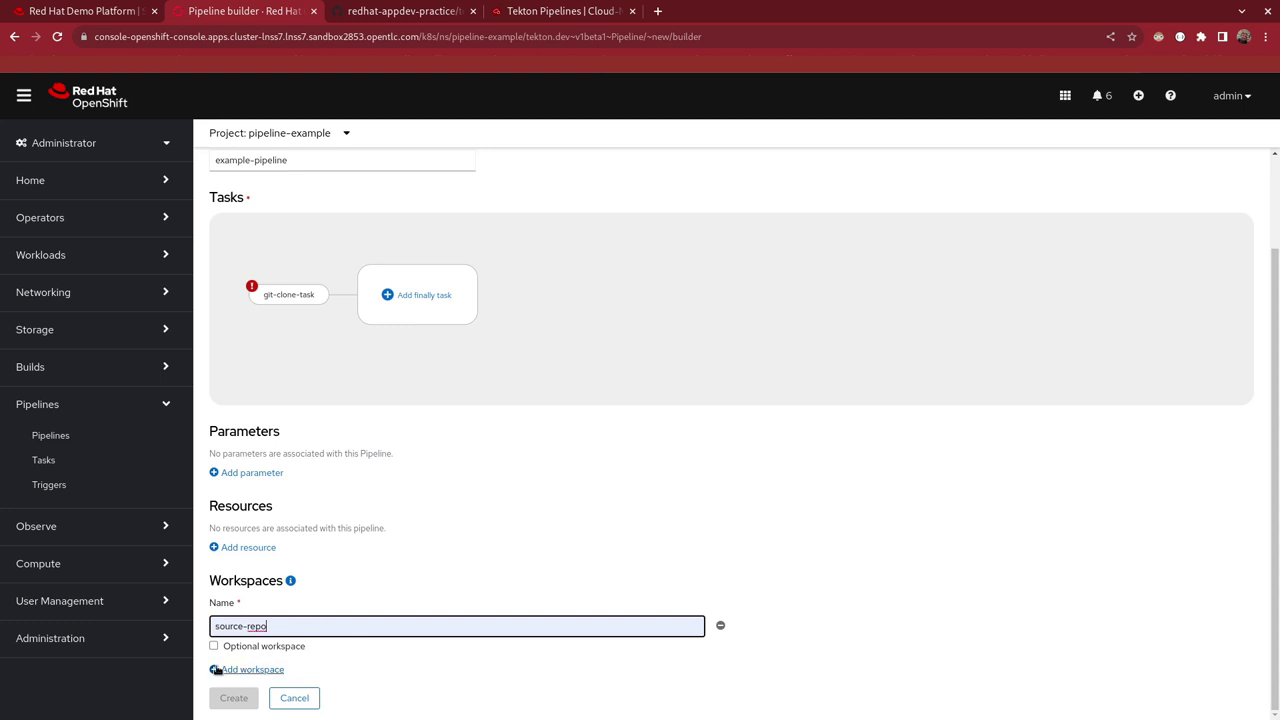
Assign the source-repo workspace as the output of git-clone-task and close the task's settings
click(310, 303)
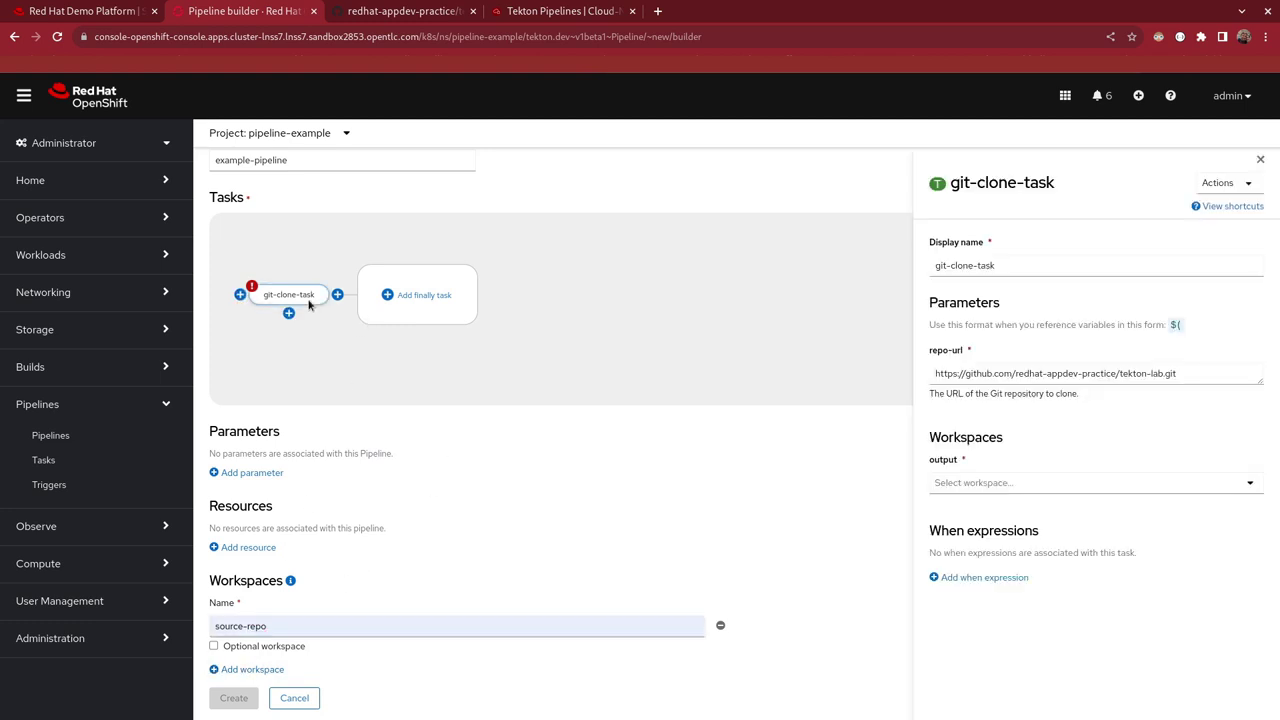
click(1022, 483)
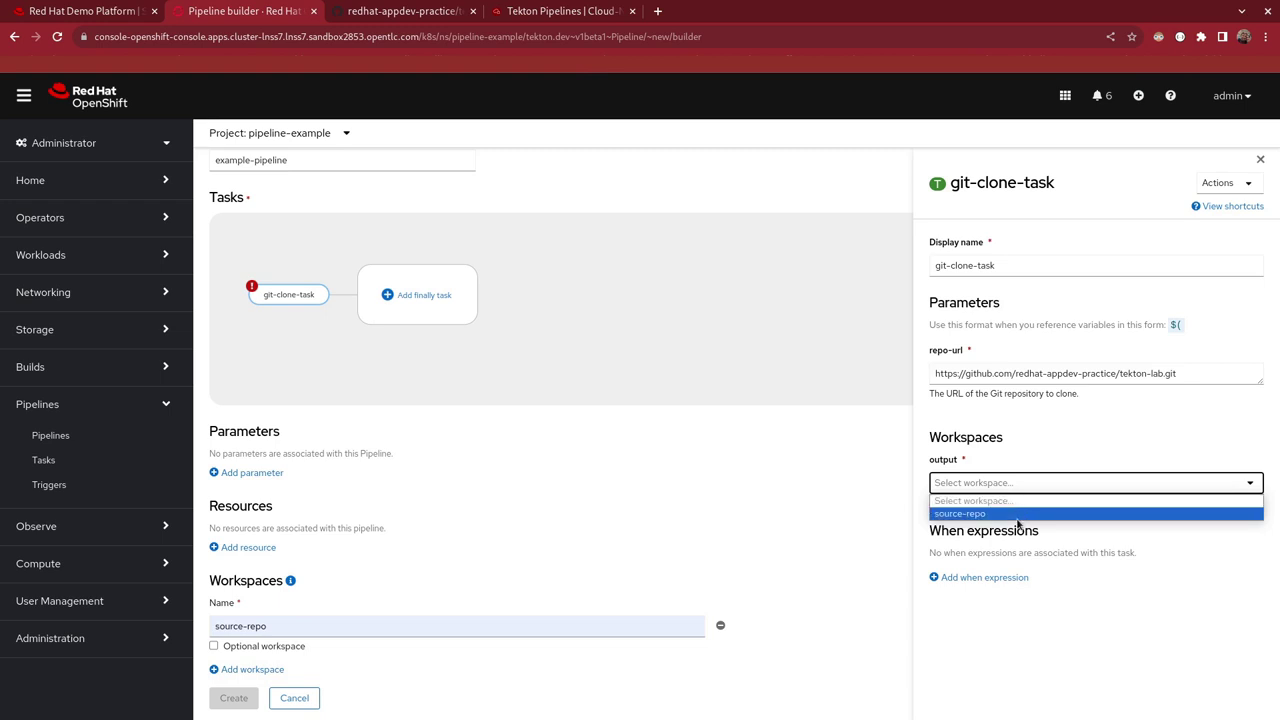
click(1015, 515)
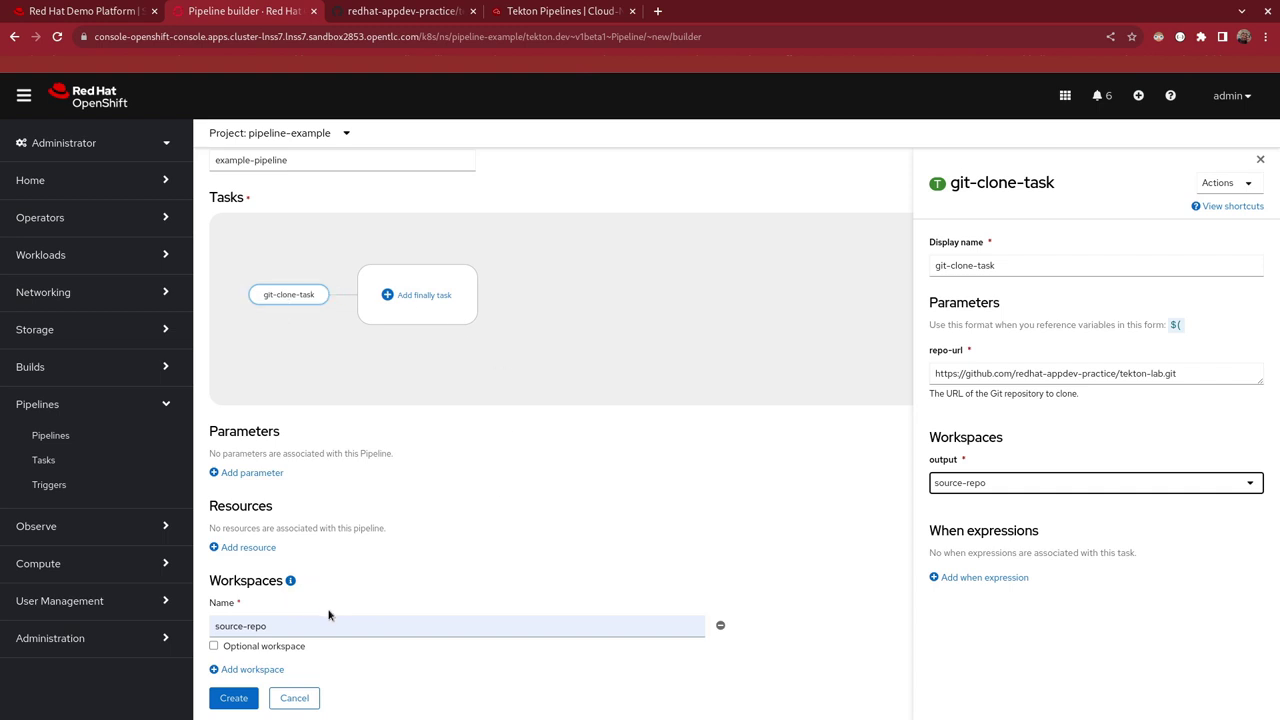
click(319, 367)
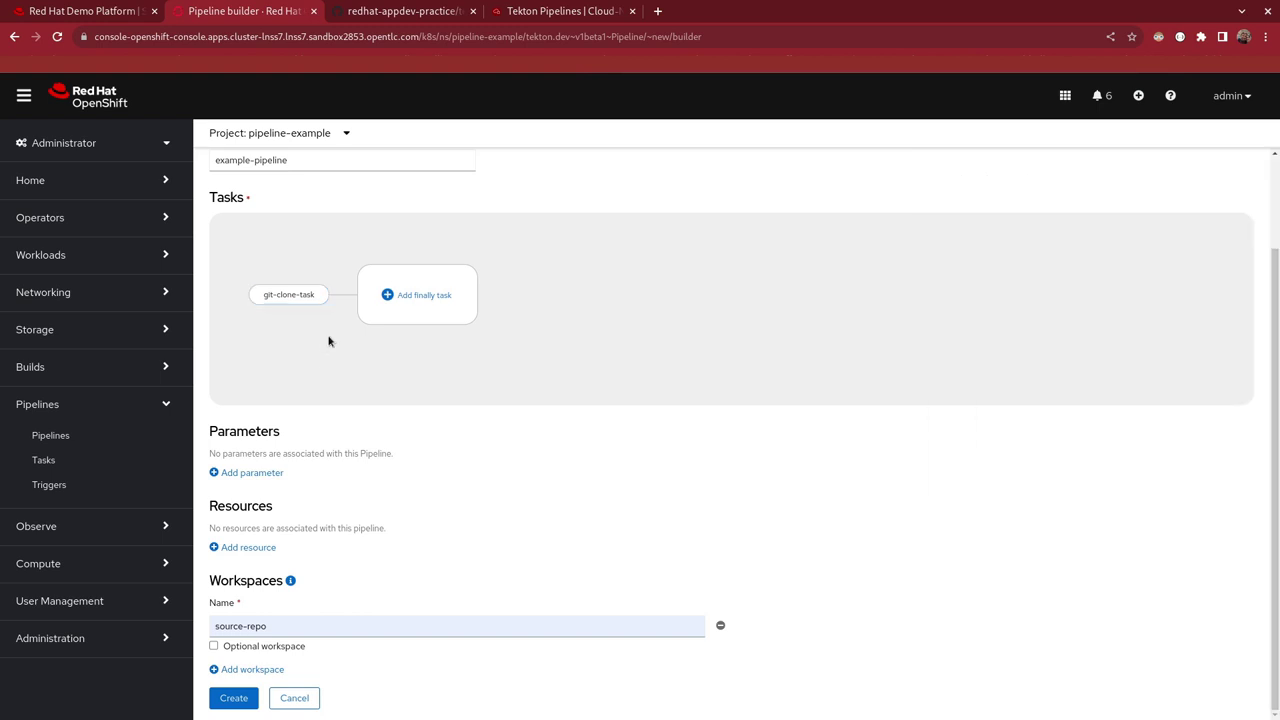
Insert one empty sequential task after git-clone-task and another before it
mouse_move(330, 297)
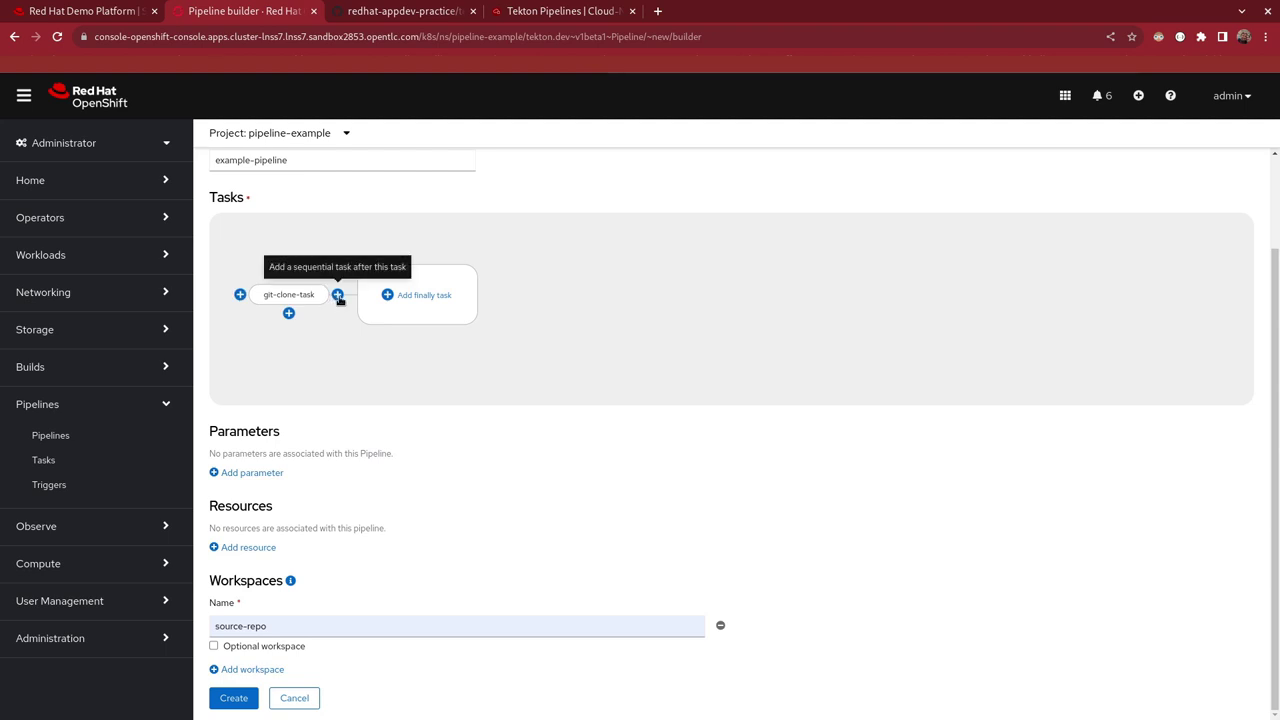
click(338, 295)
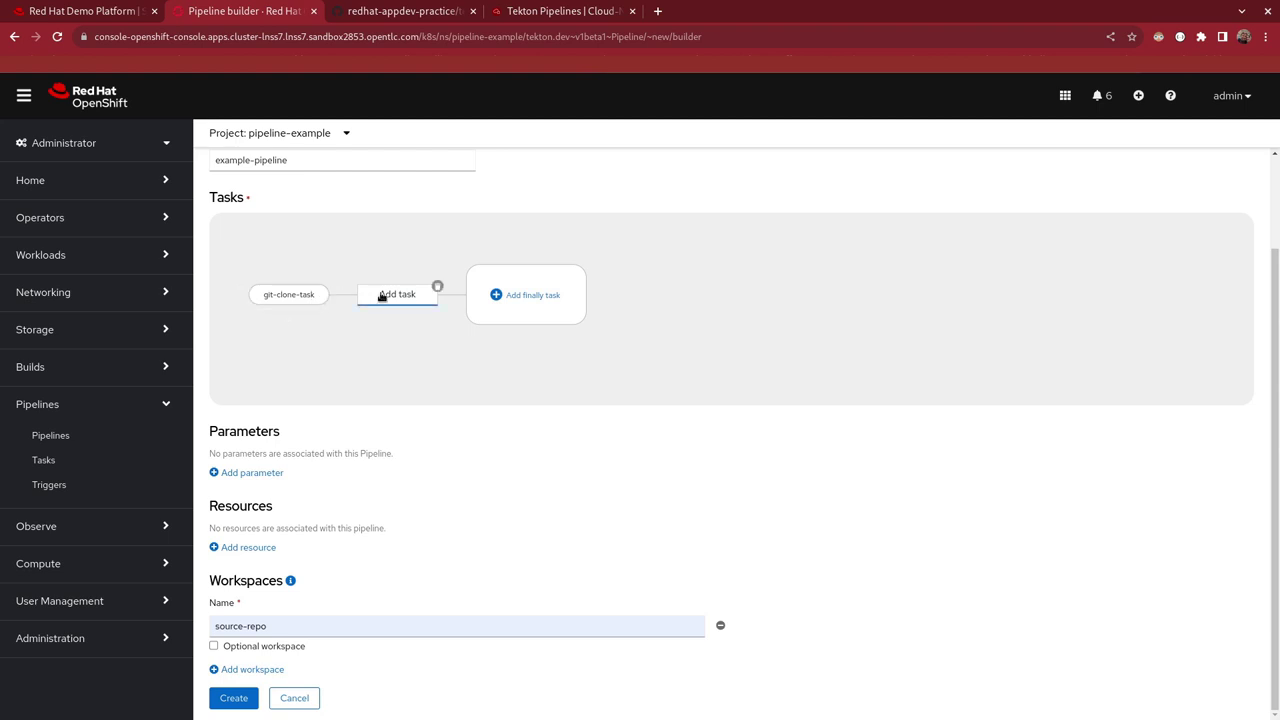
click(241, 295)
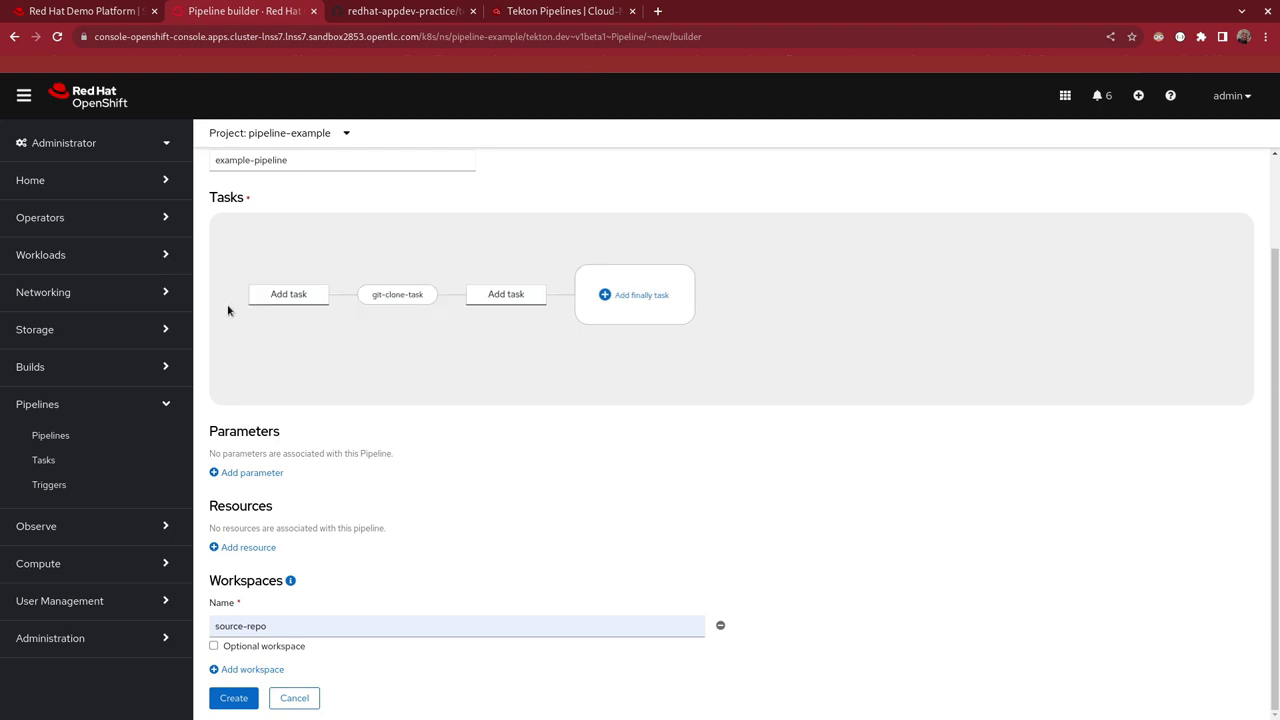
mouse_move(400, 296)
mouse_move(352, 290)
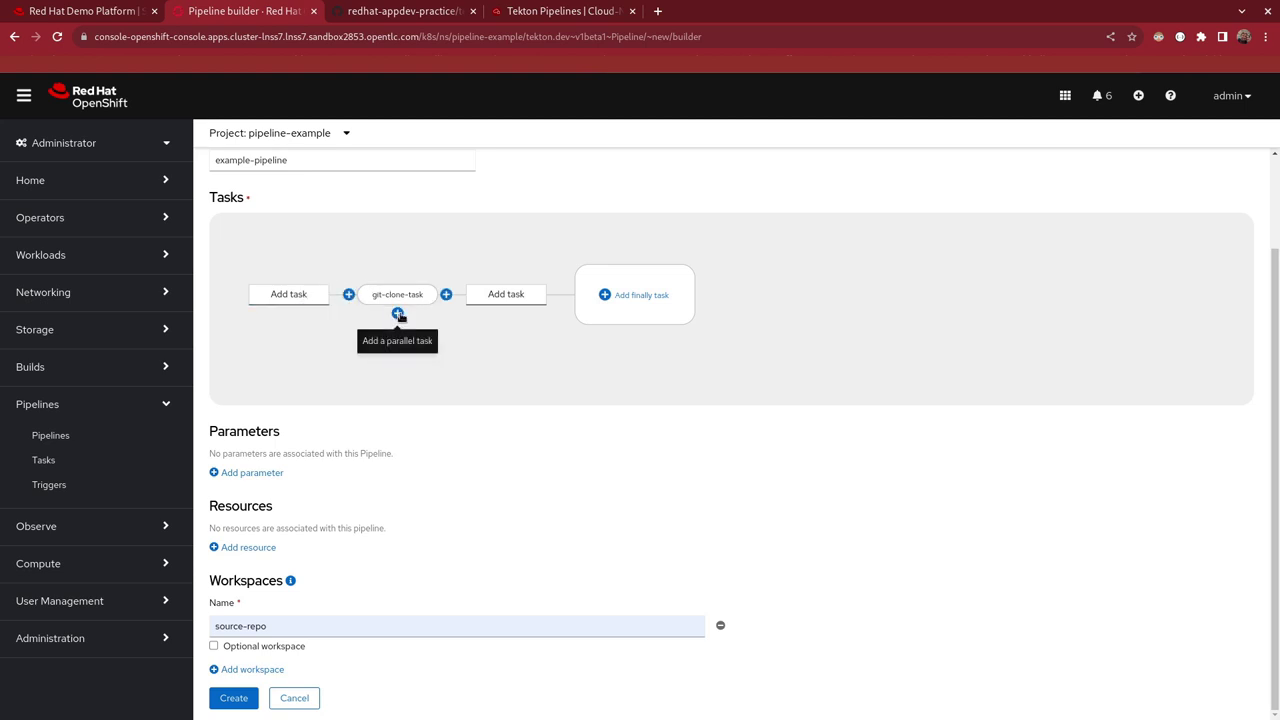
click(398, 314)
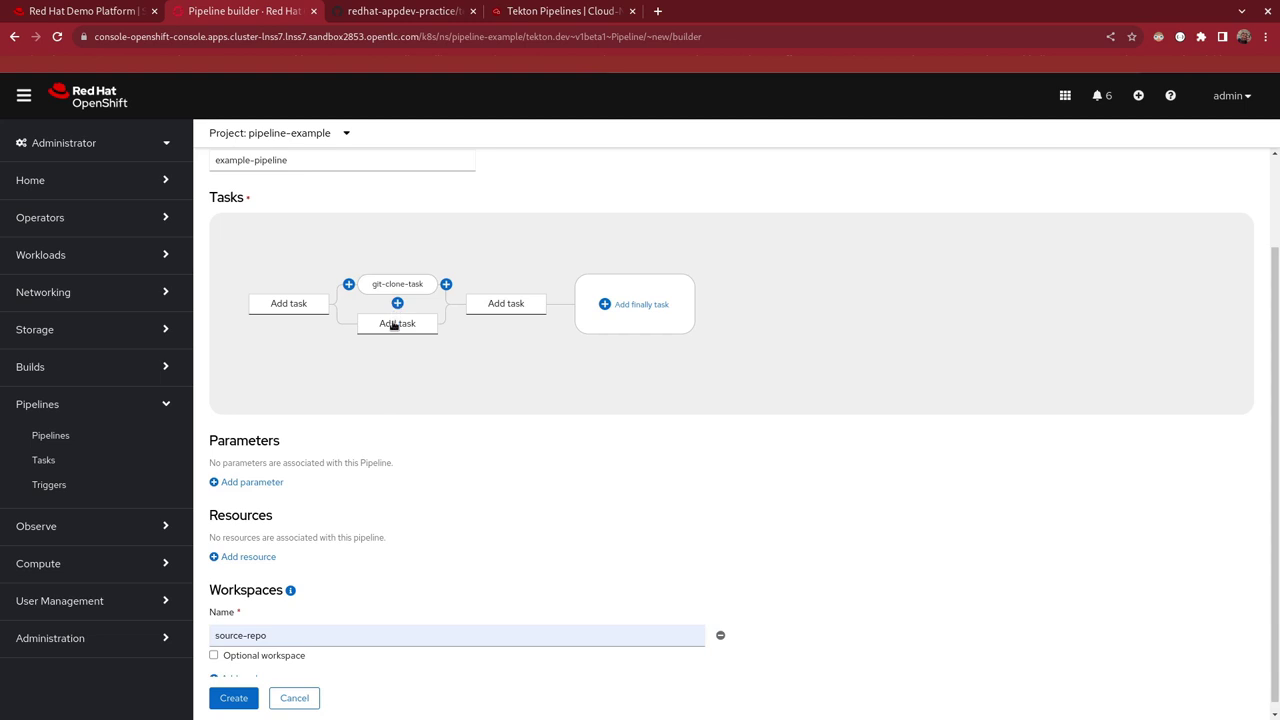
click(433, 318)
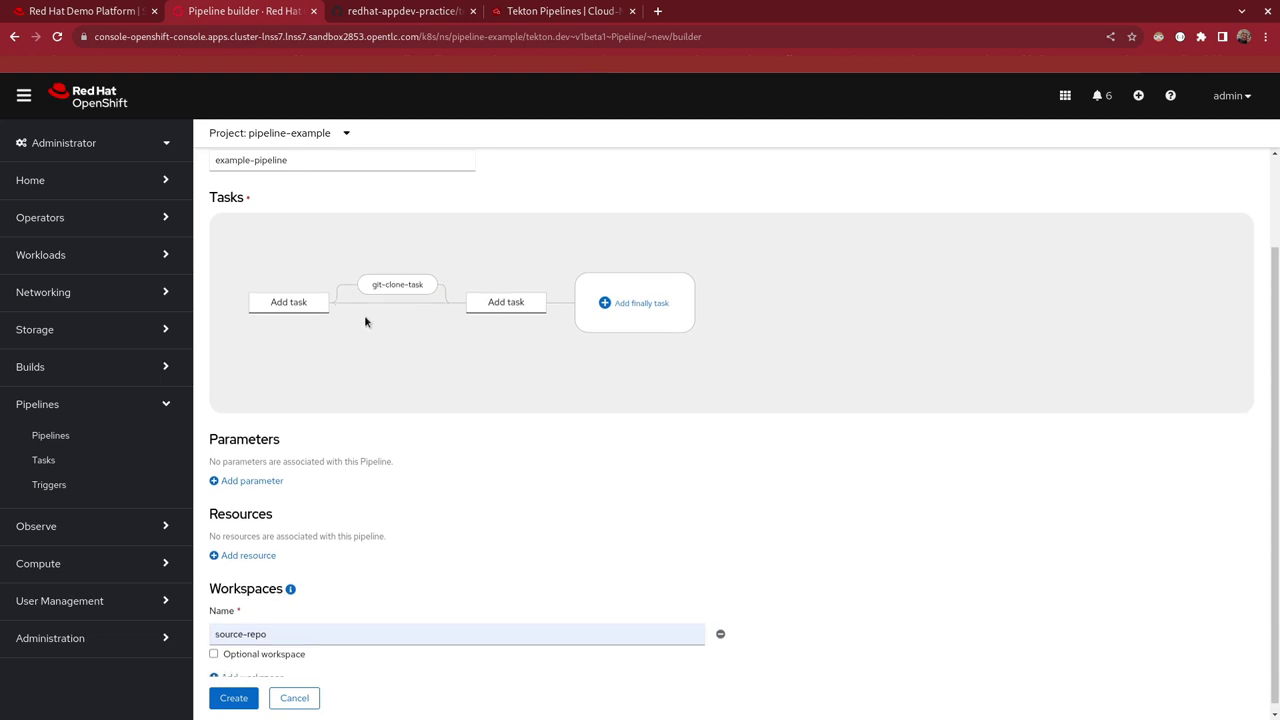
Remove the empty task before git-clone-task and fill the empty task after it with the maven-build task
click(323, 306)
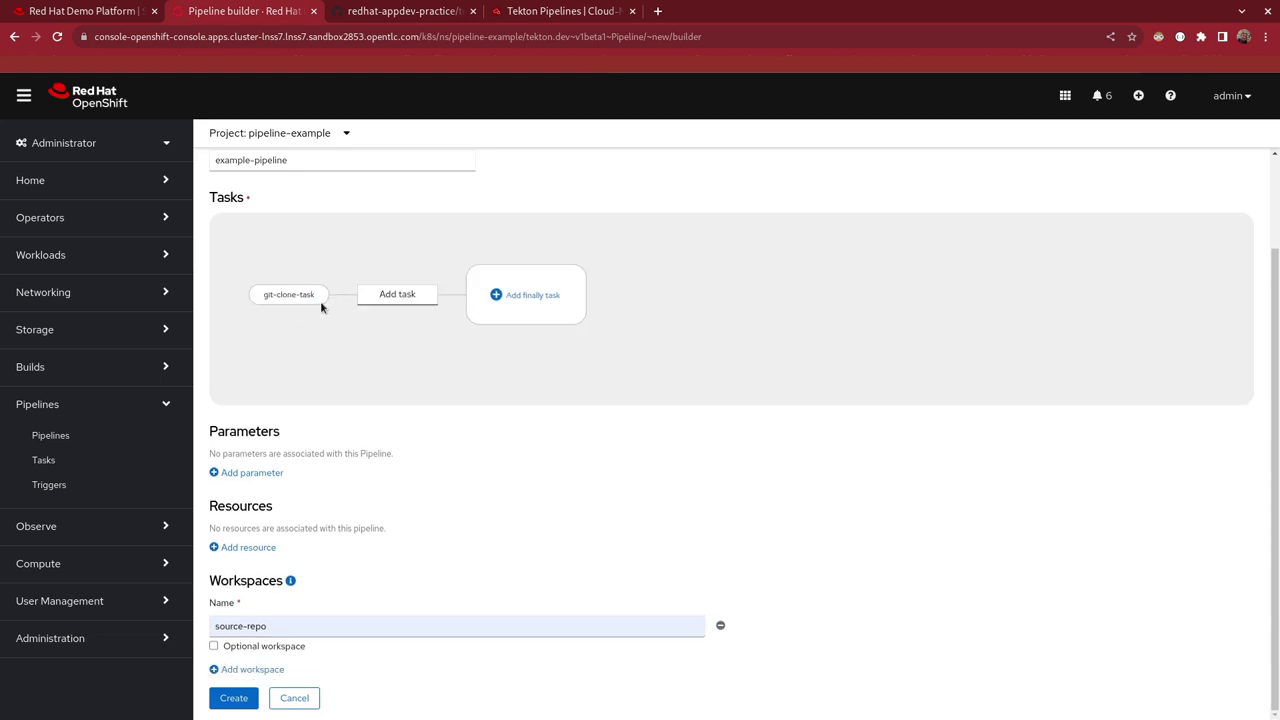
click(397, 294)
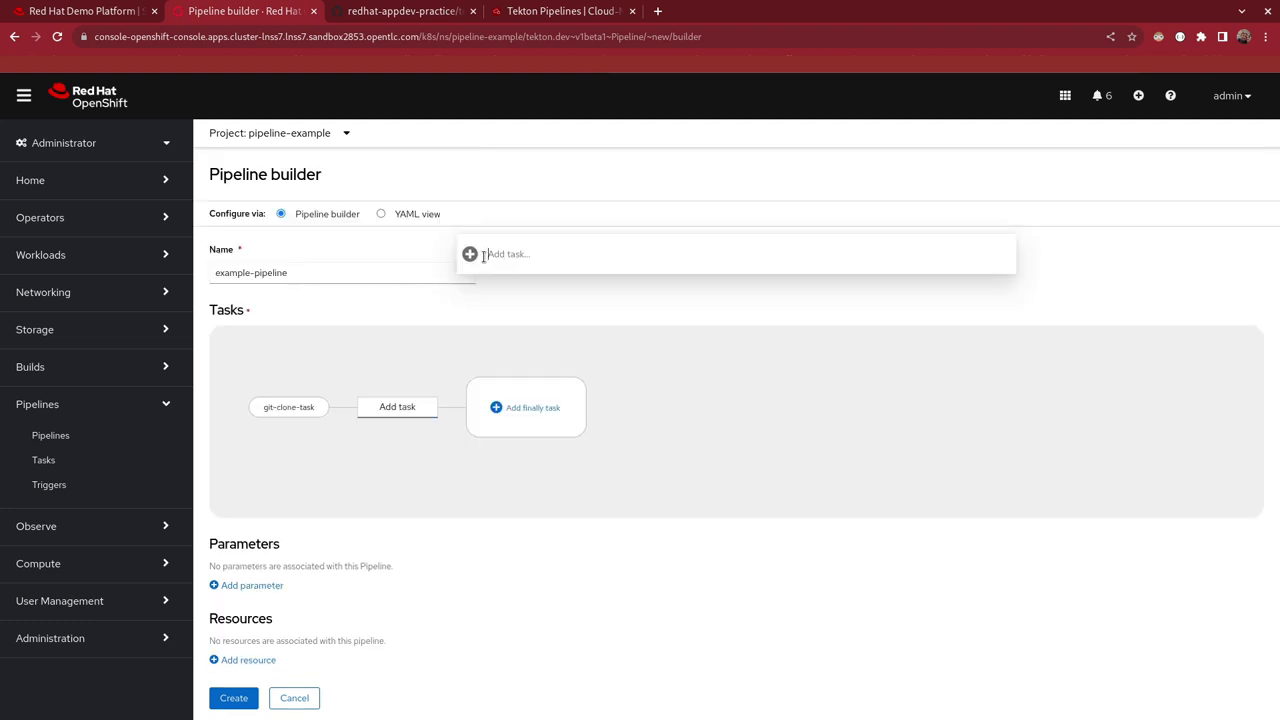
text(p)
key(BackSpace)
text(maven=)
key(BackSpace)
text(-)
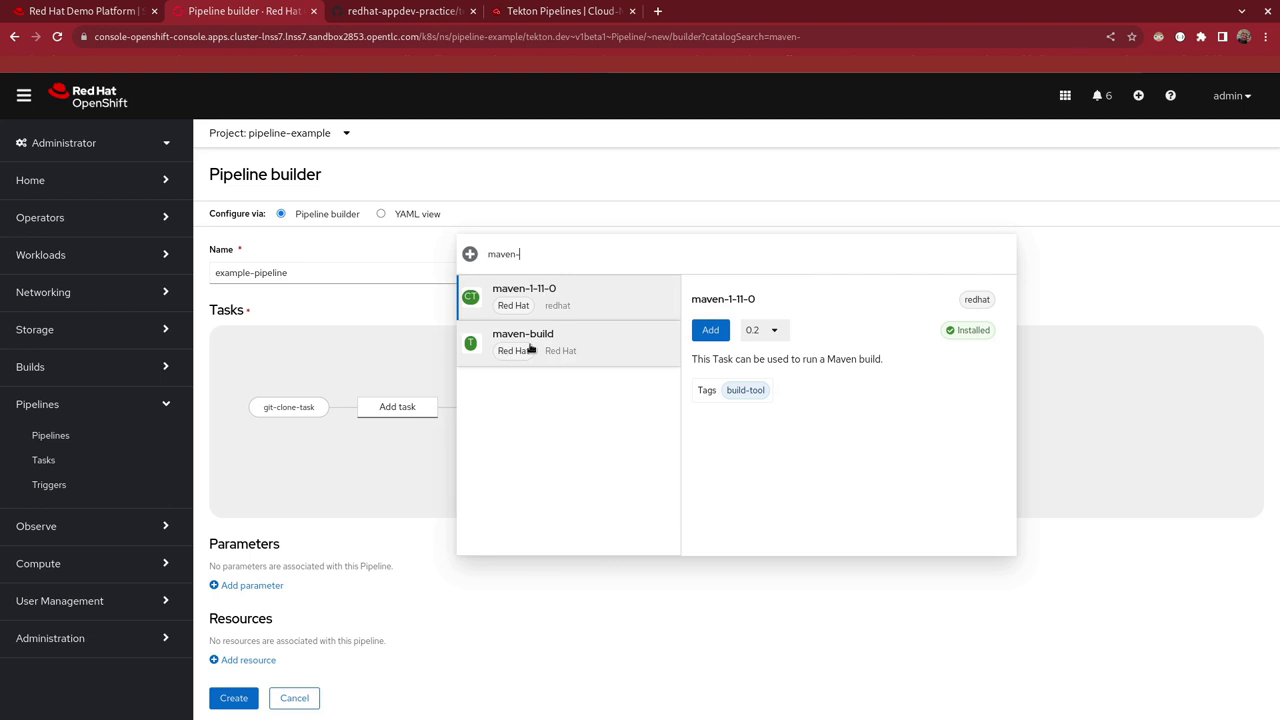
click(530, 347)
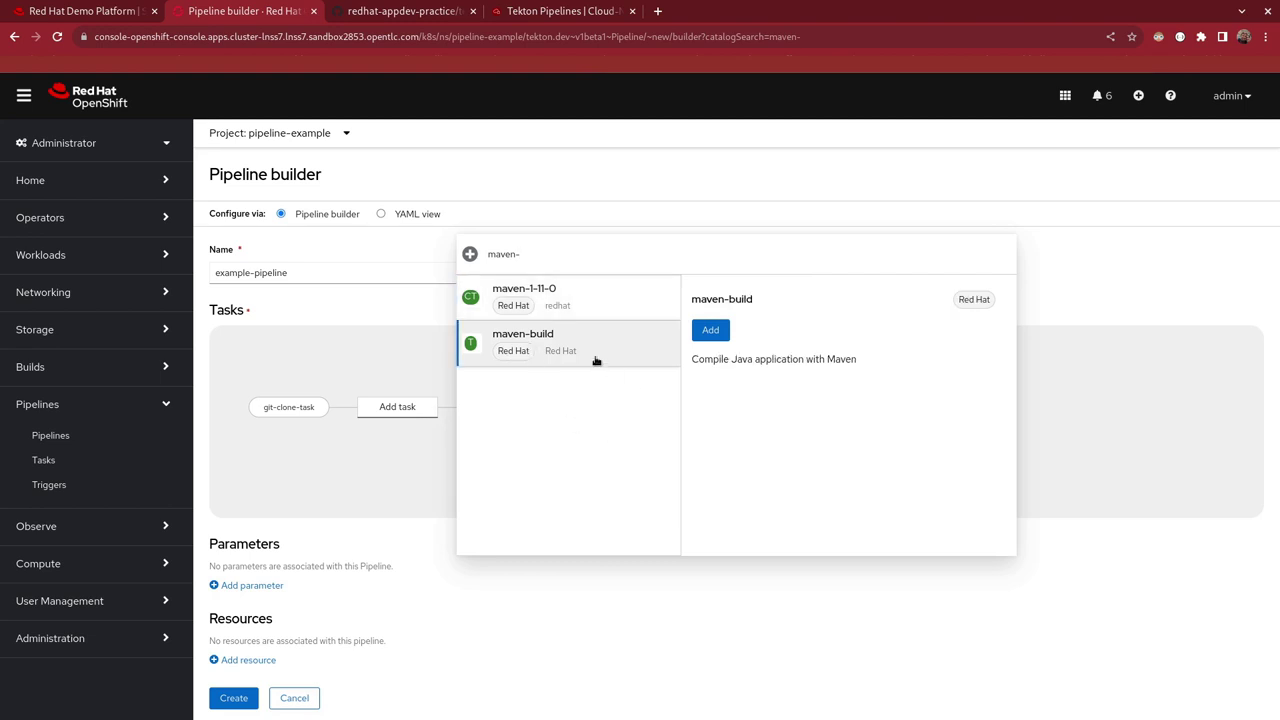
double_click(672, 343)
Assign the source-repo workspace as maven-build's source and create the pipeline
click(395, 412)
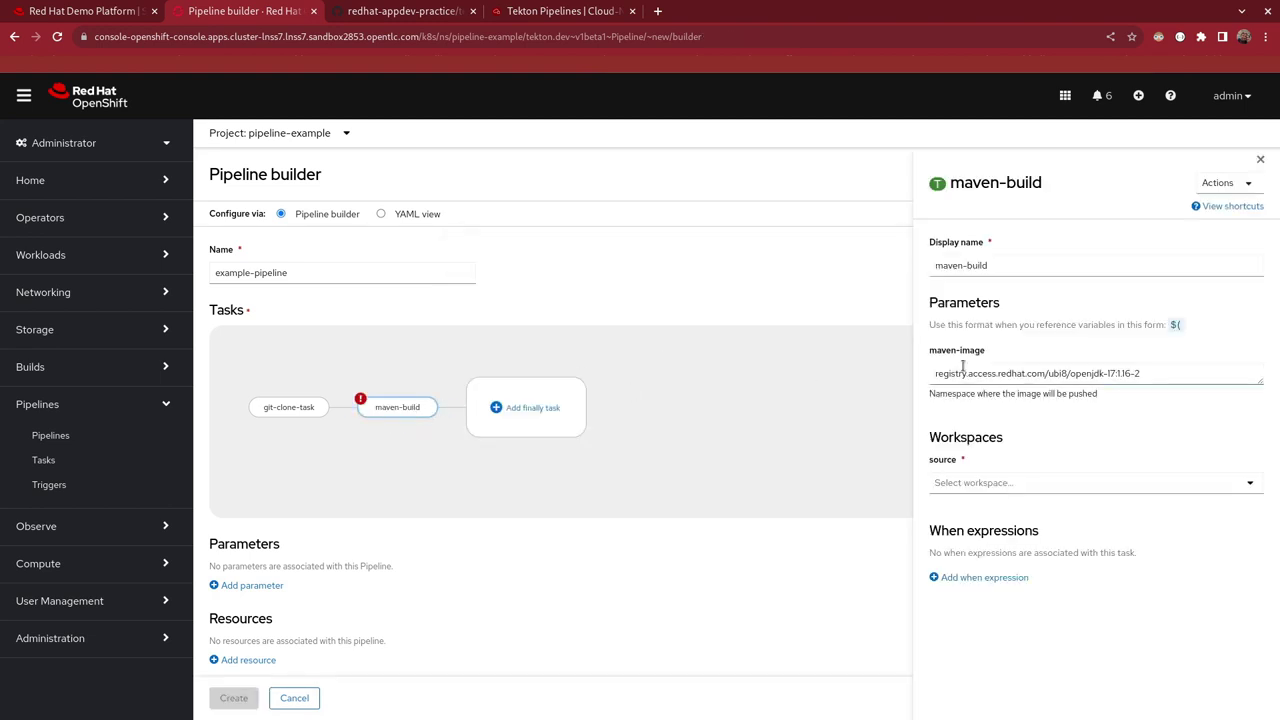
drag(936, 373, 1208, 369)
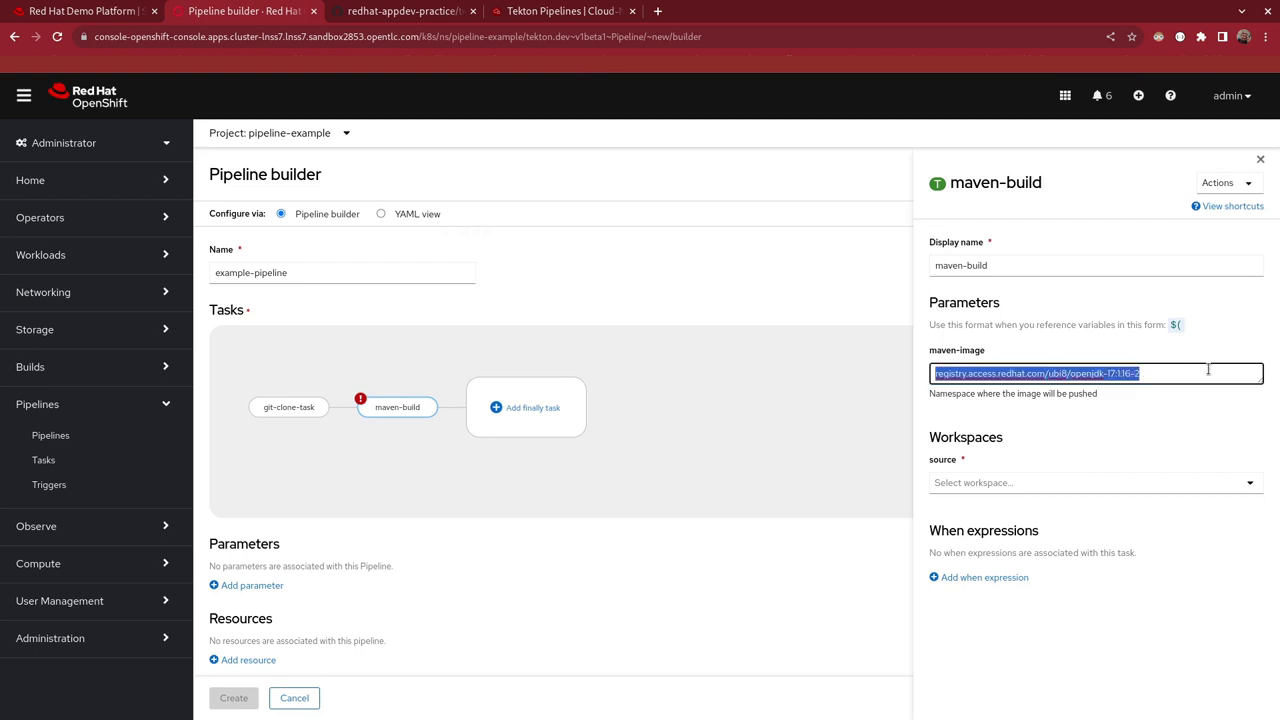
click(1180, 484)
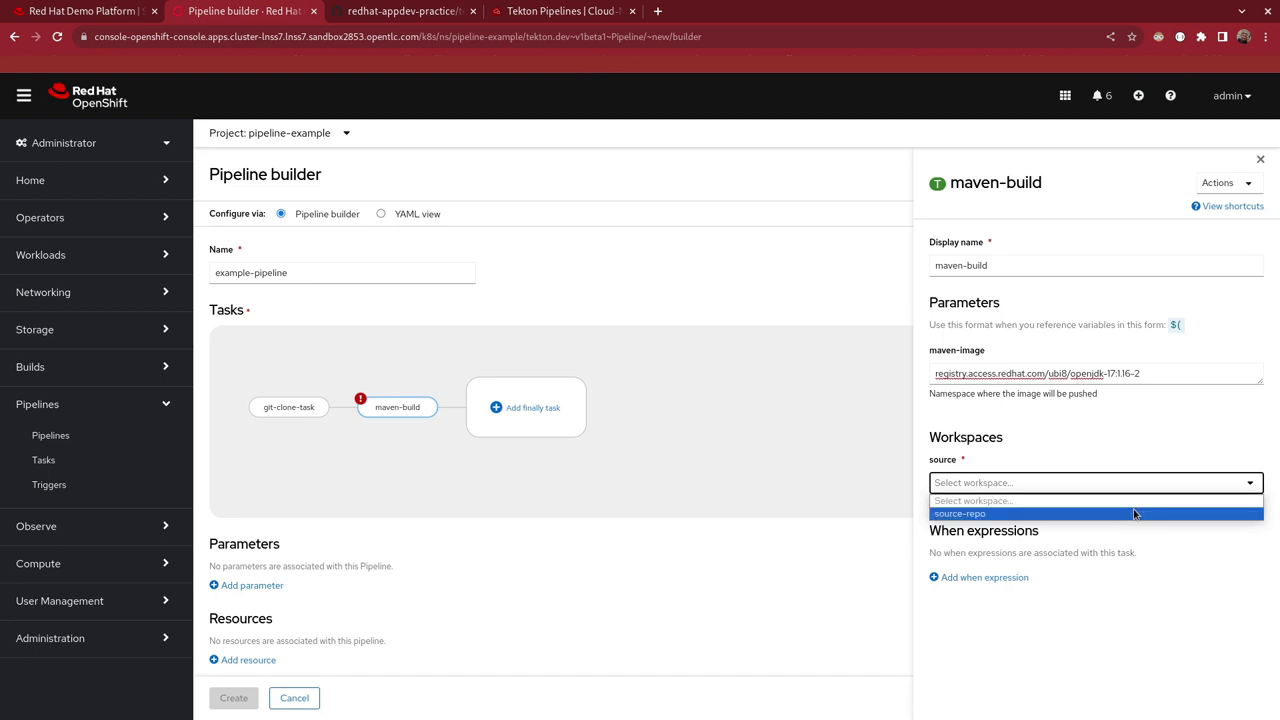
click(1136, 513)
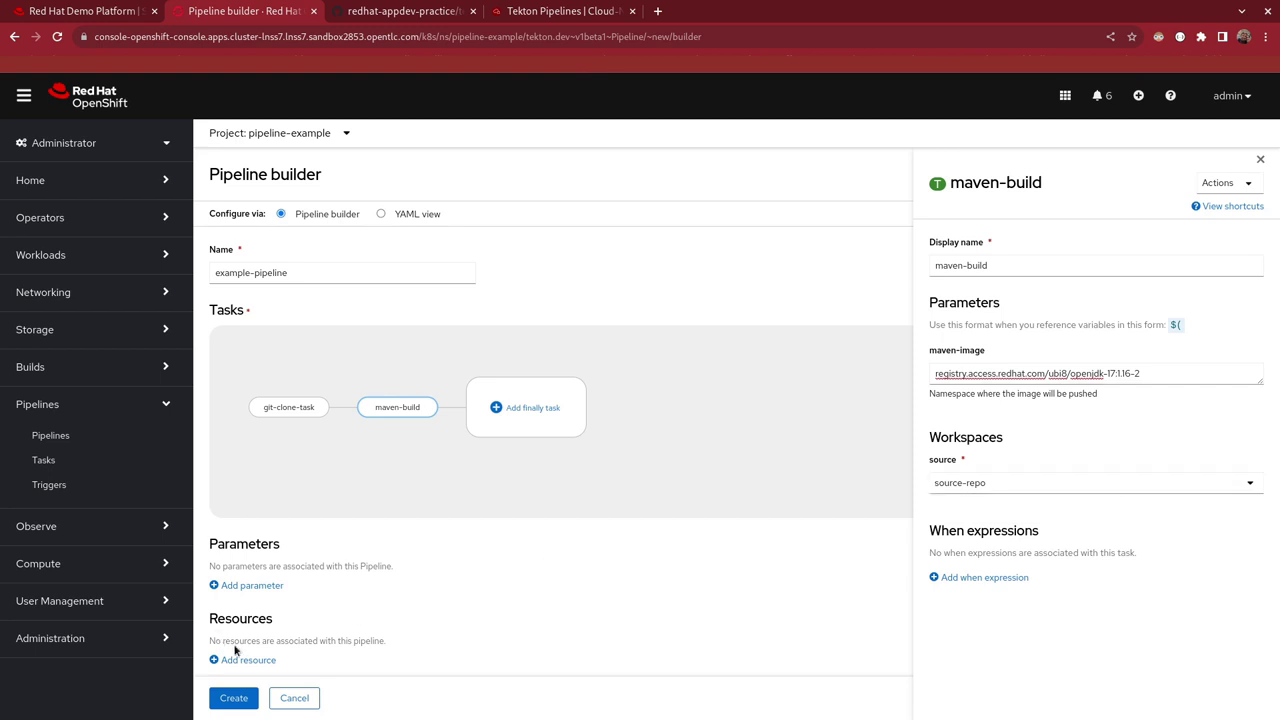
click(234, 698)
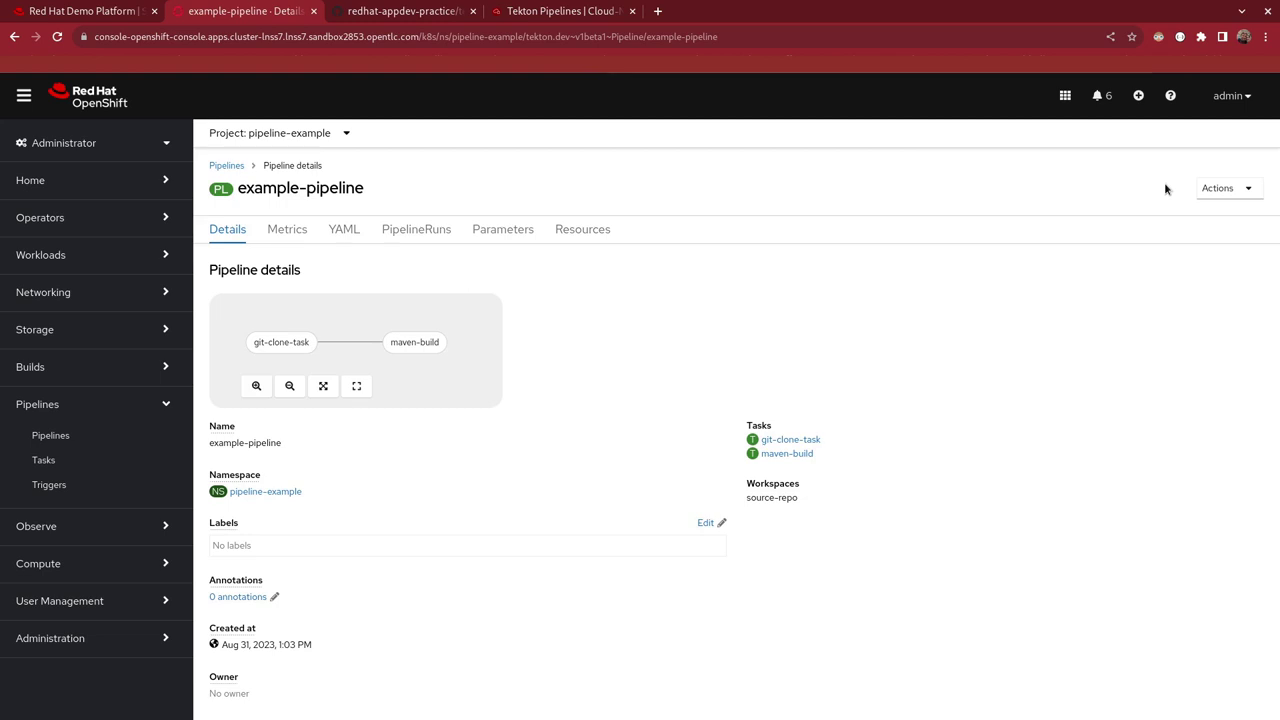
Begin starting example-pipeline and try a PersistentVolumeClaim as the source-repo workspace, opening the choice of existing claims
click(1206, 188)
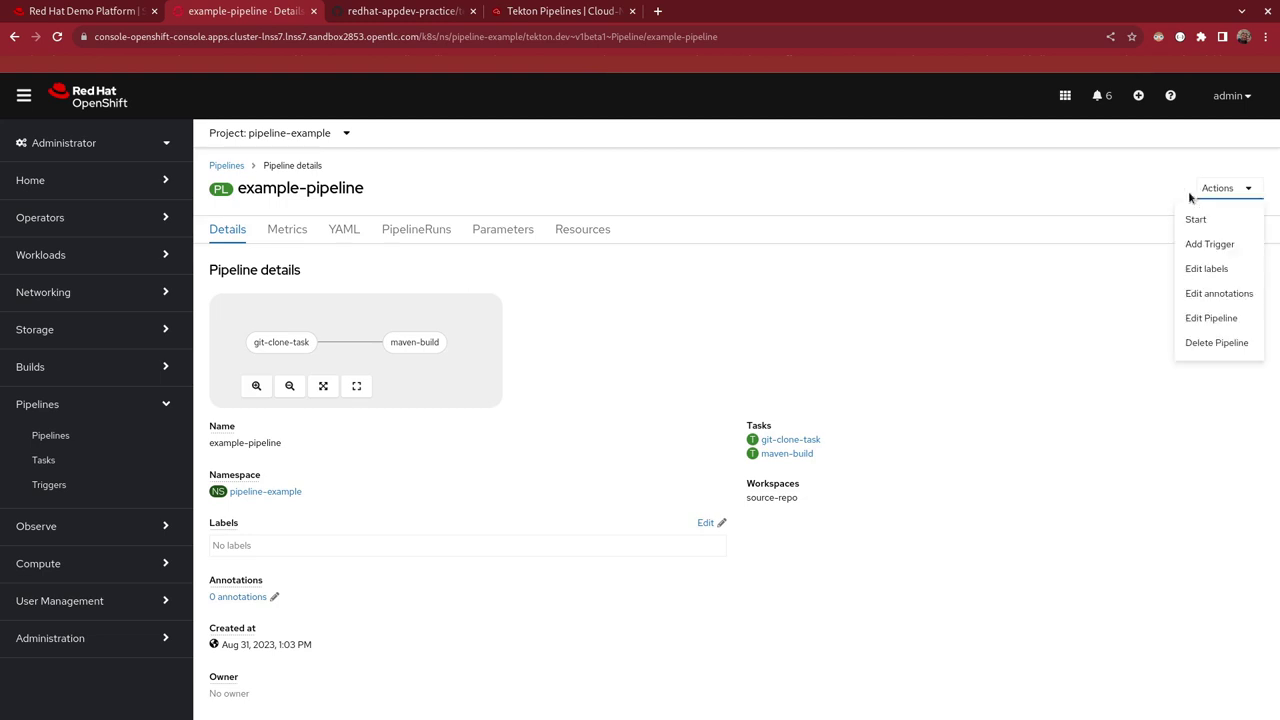
click(1196, 220)
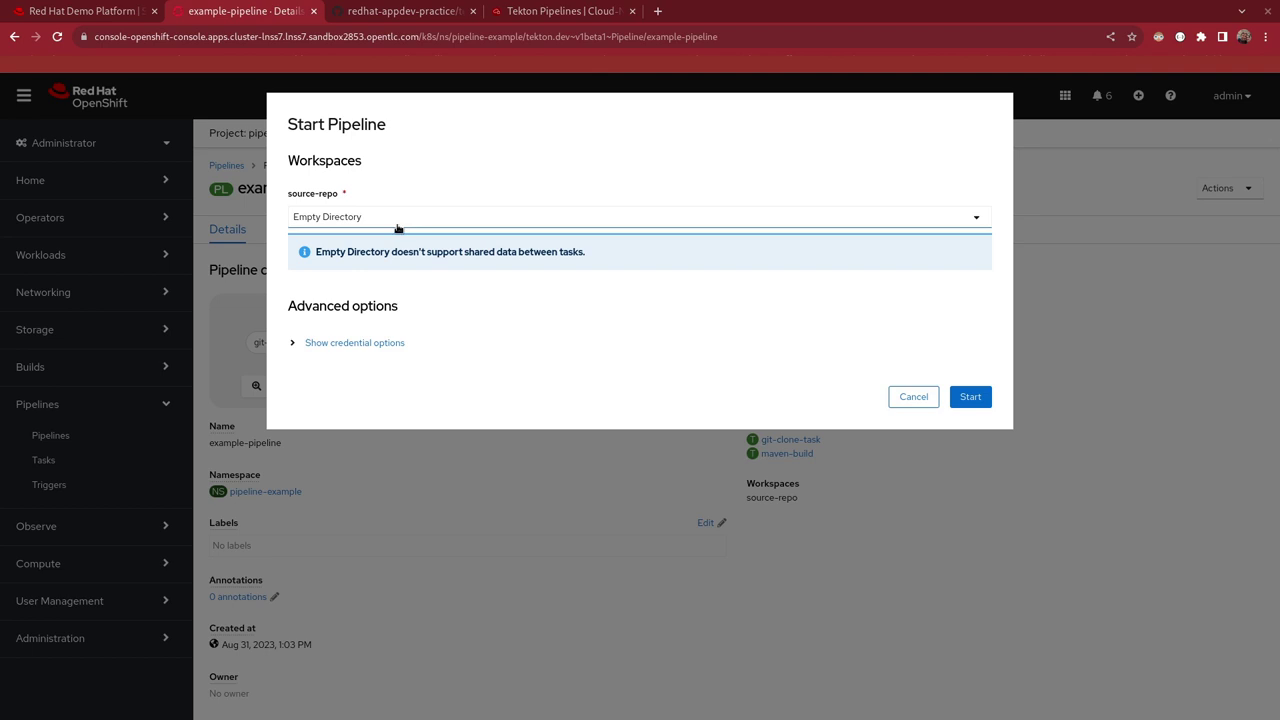
click(975, 220)
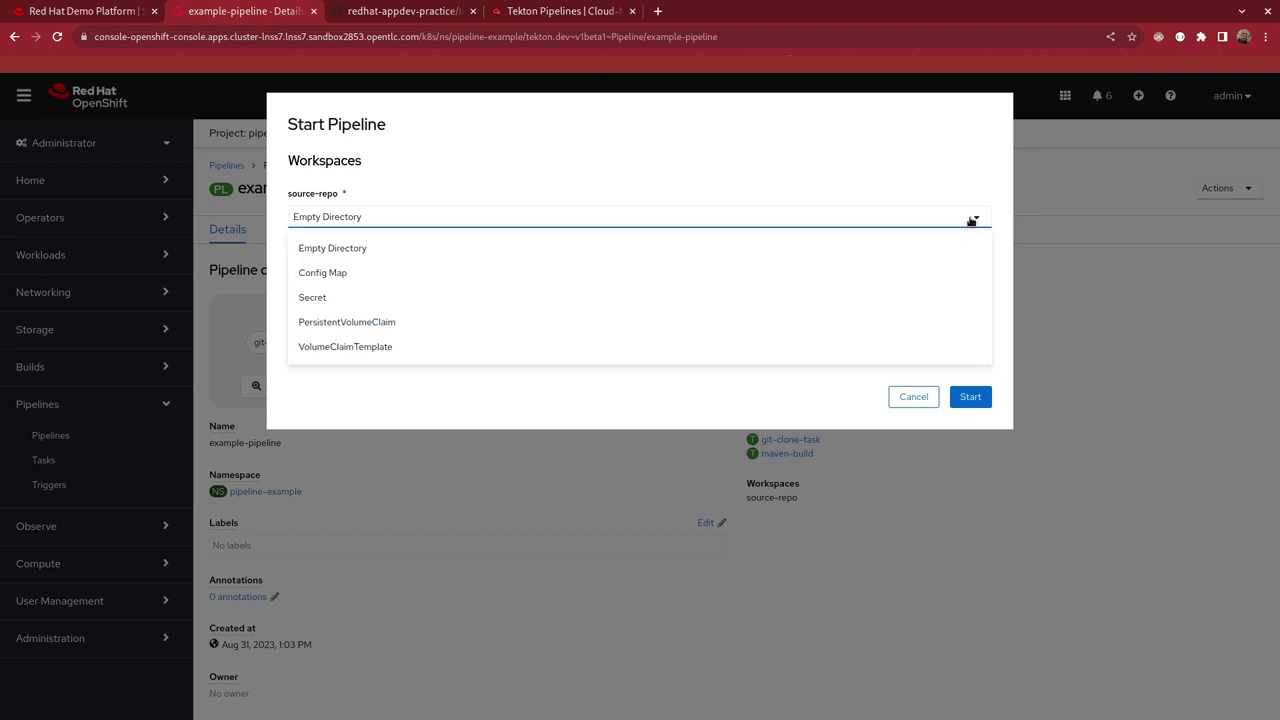
click(535, 322)
click(490, 252)
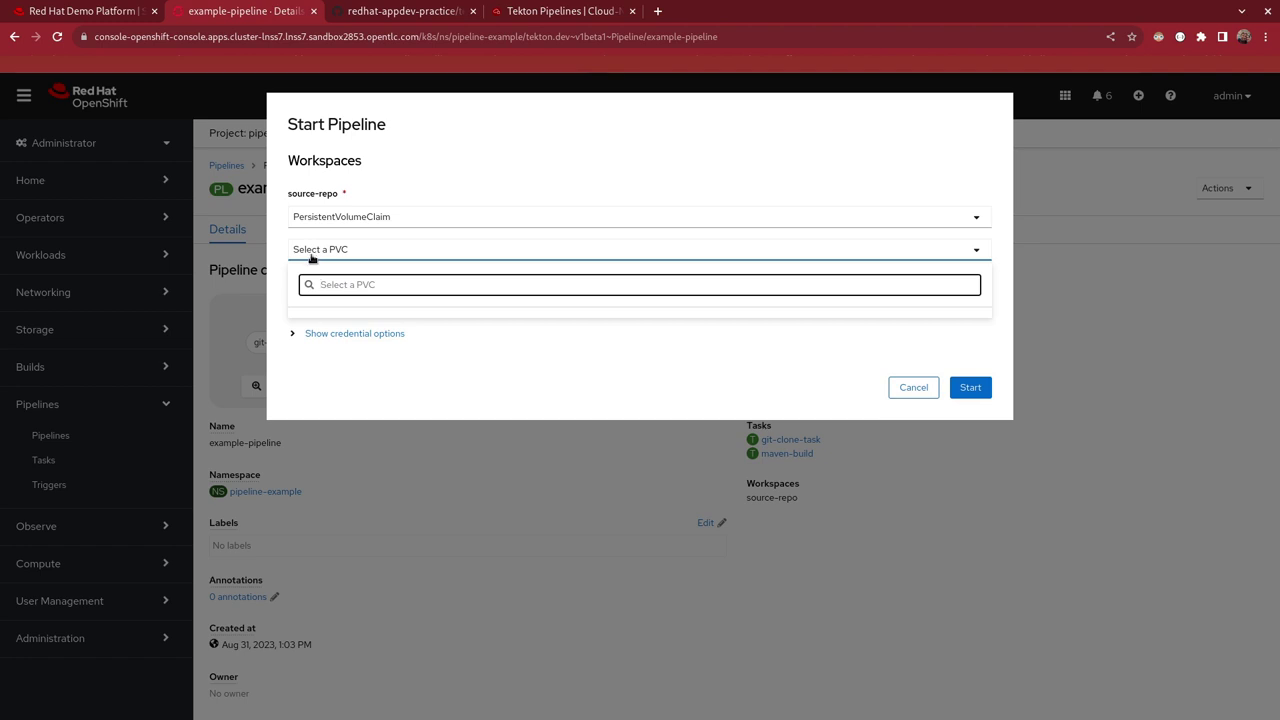
Set the source-repo workspace to VolumeClaimTemplate, reveal its options, and start the pipeline run
click(342, 222)
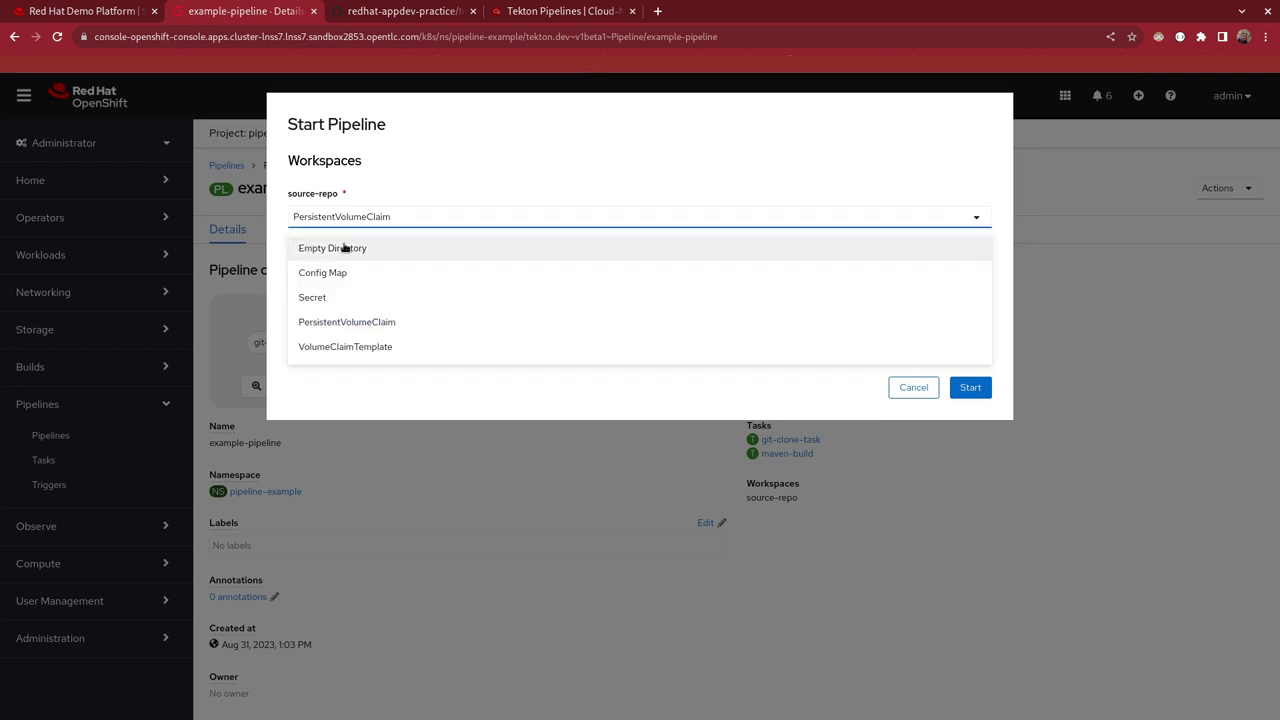
click(395, 347)
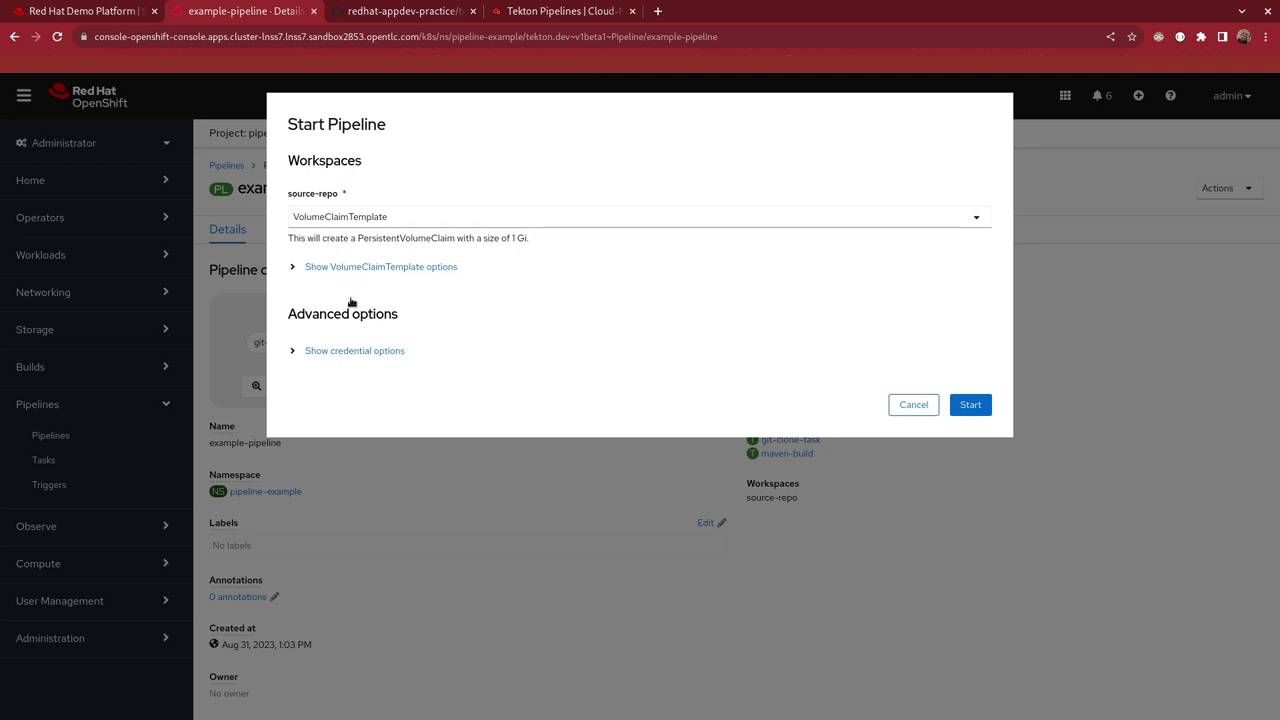
click(295, 267)
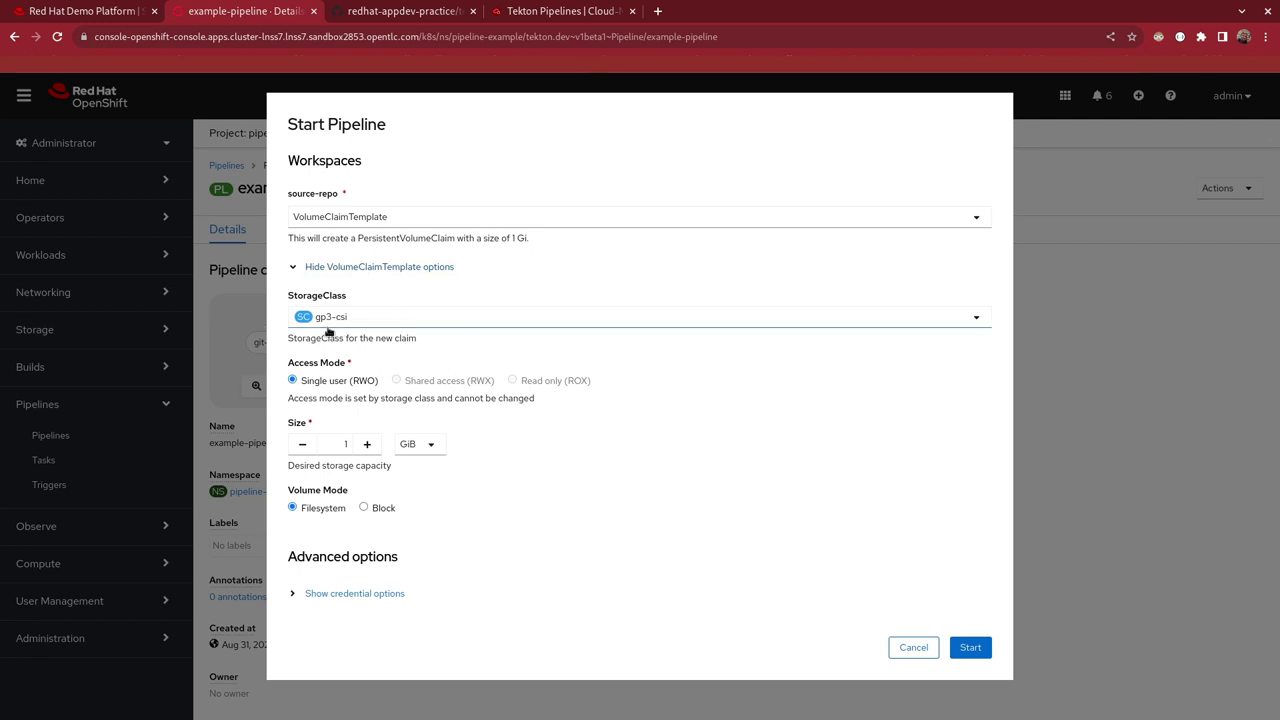
click(968, 649)
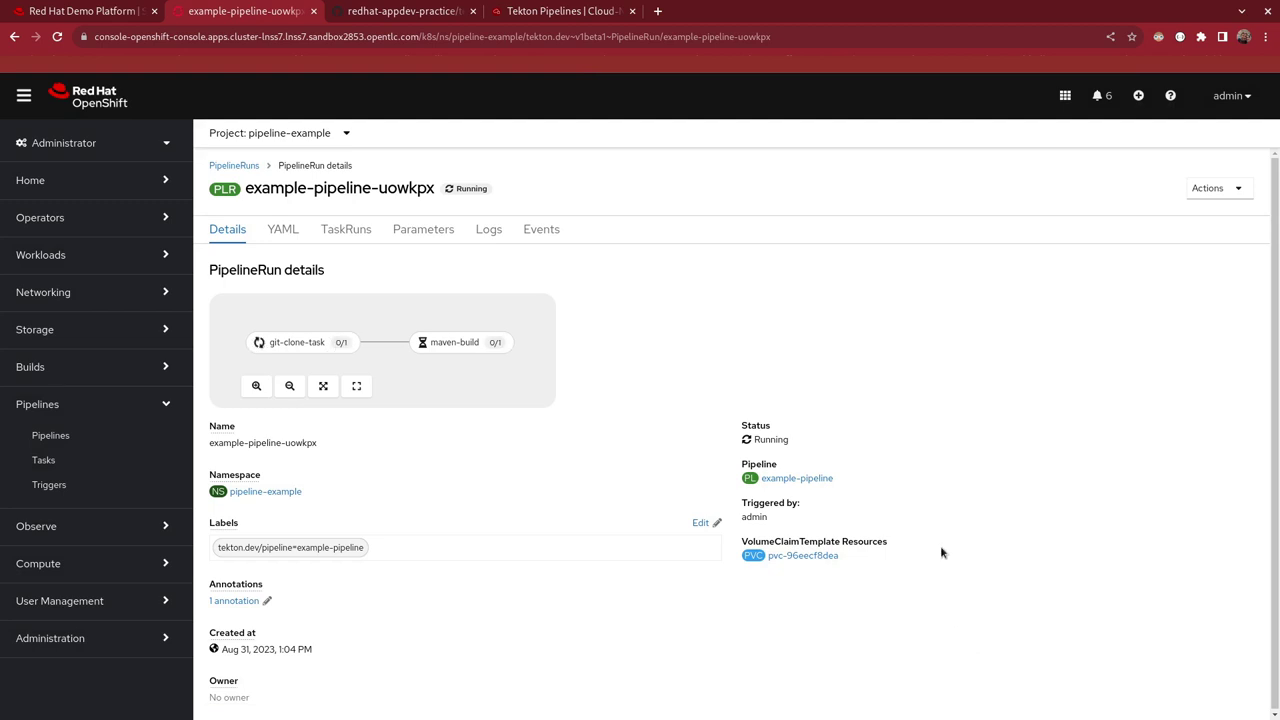
Inspect the details of the persistent volume claim listed for the pipeline run and return to the run's details
drag(741, 541, 886, 542)
click(797, 556)
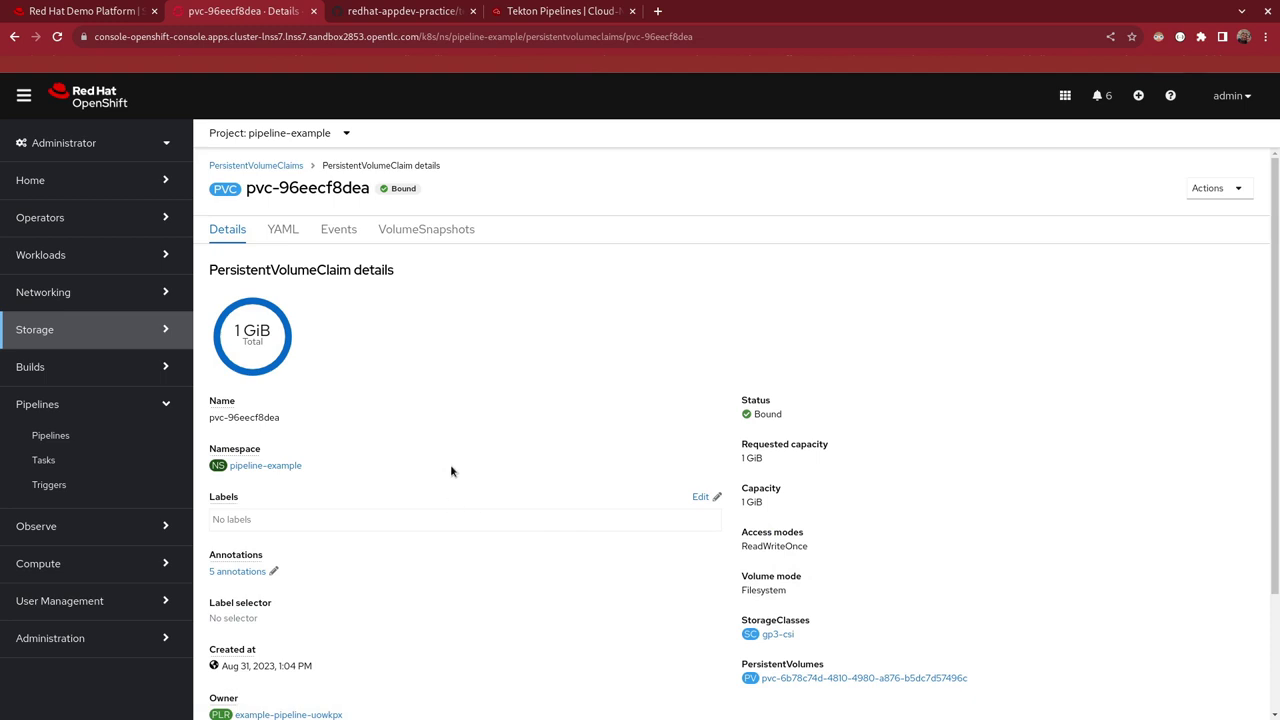
click(15, 36)
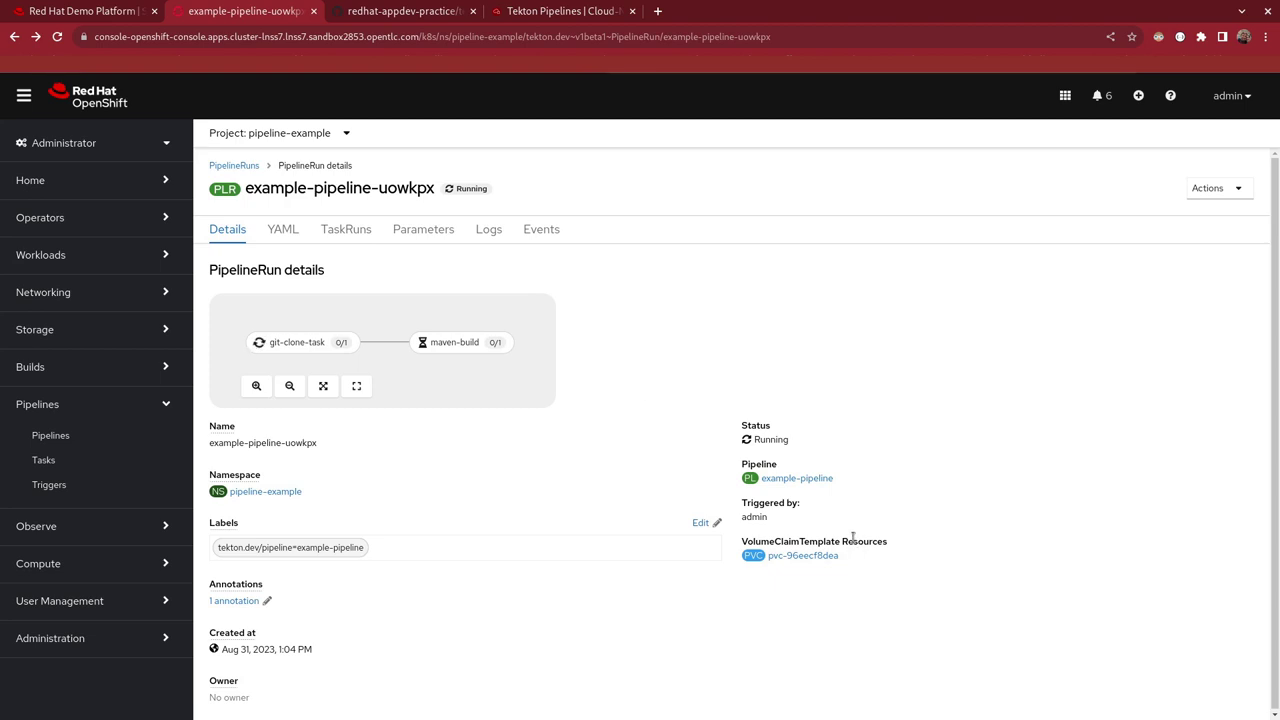
Examine the pipeline run's YAML, including its kind, pipeline reference and workspace spec, and return to the run's details
click(281, 229)
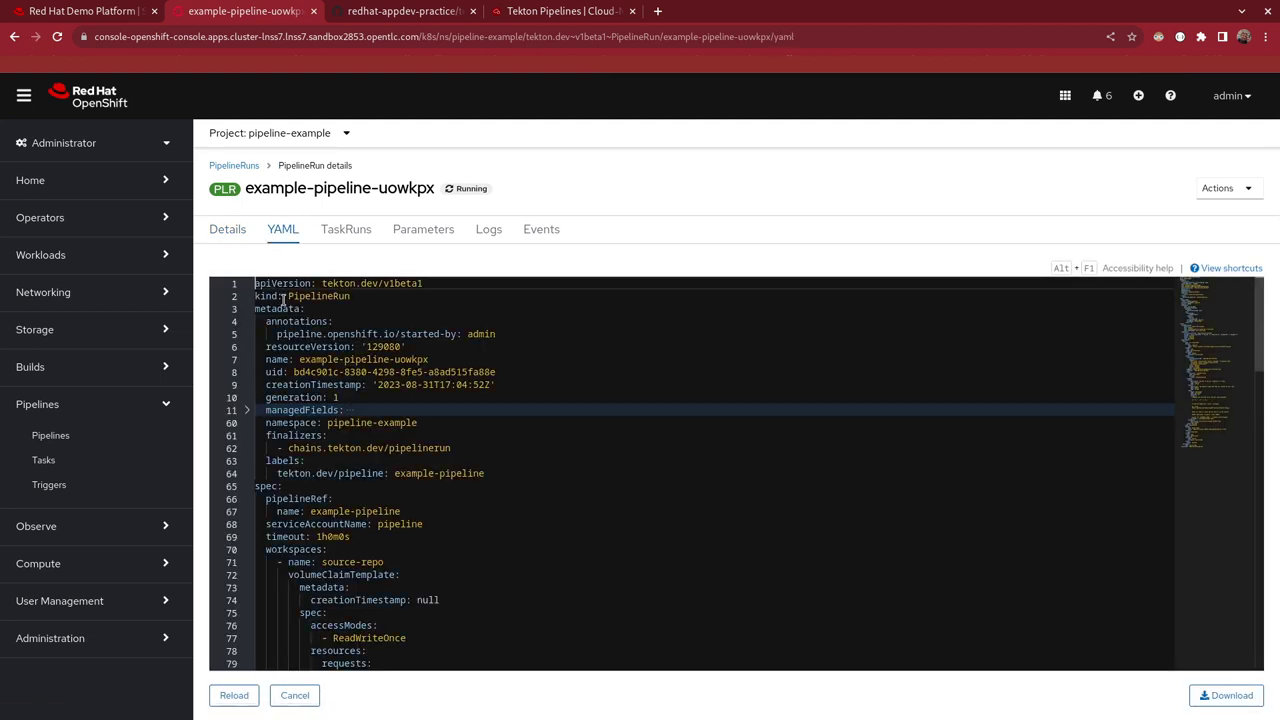
double_click(293, 296)
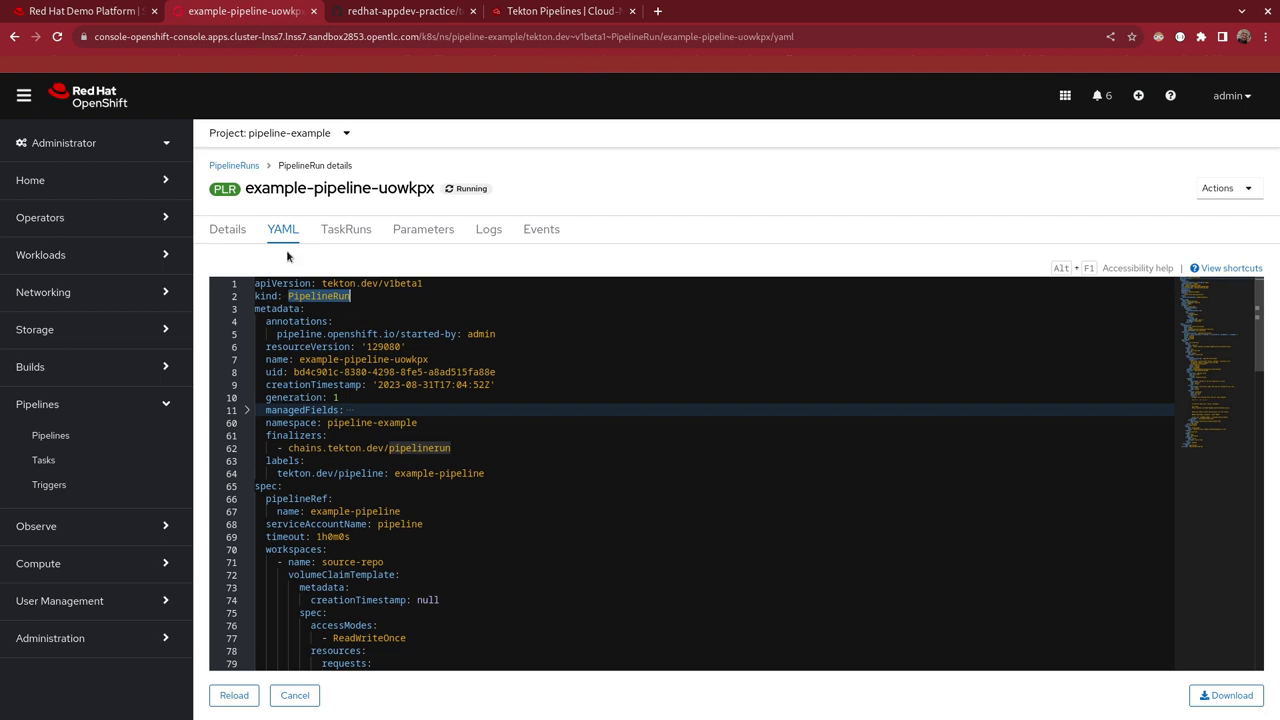
mouse_move(345, 302)
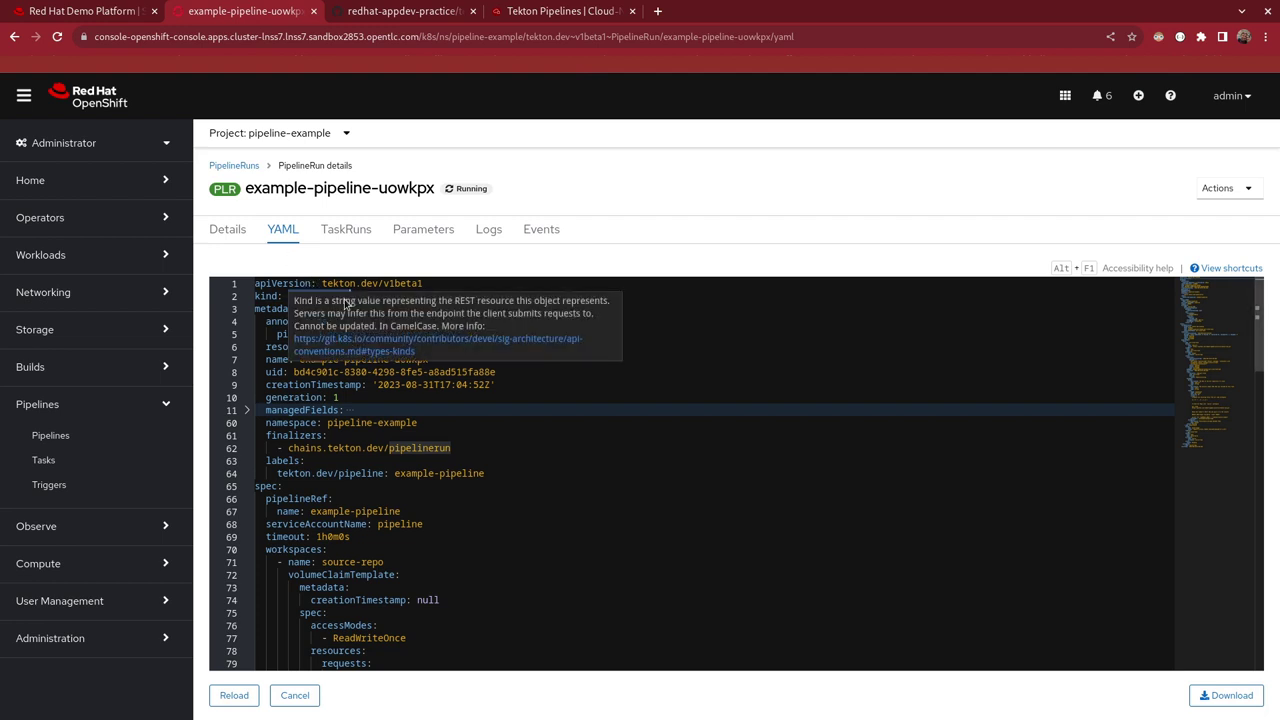
mouse_move(366, 279)
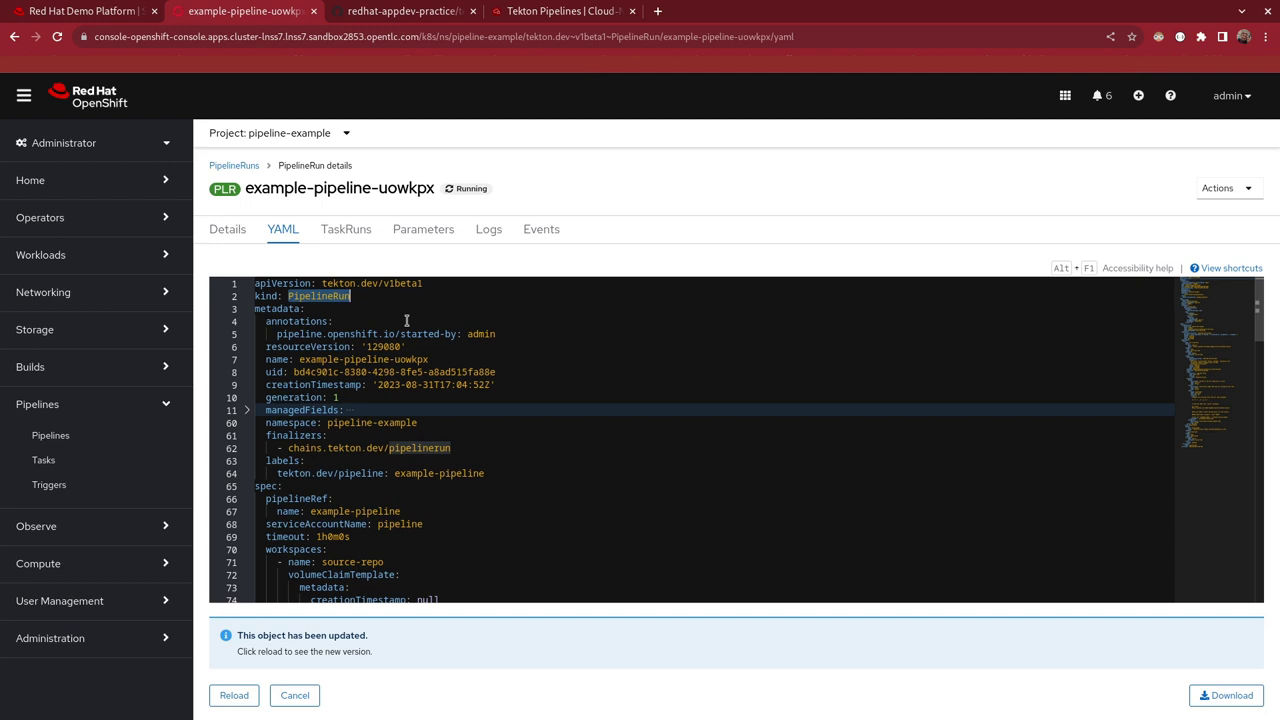
scroll(406, 320, down, 1)
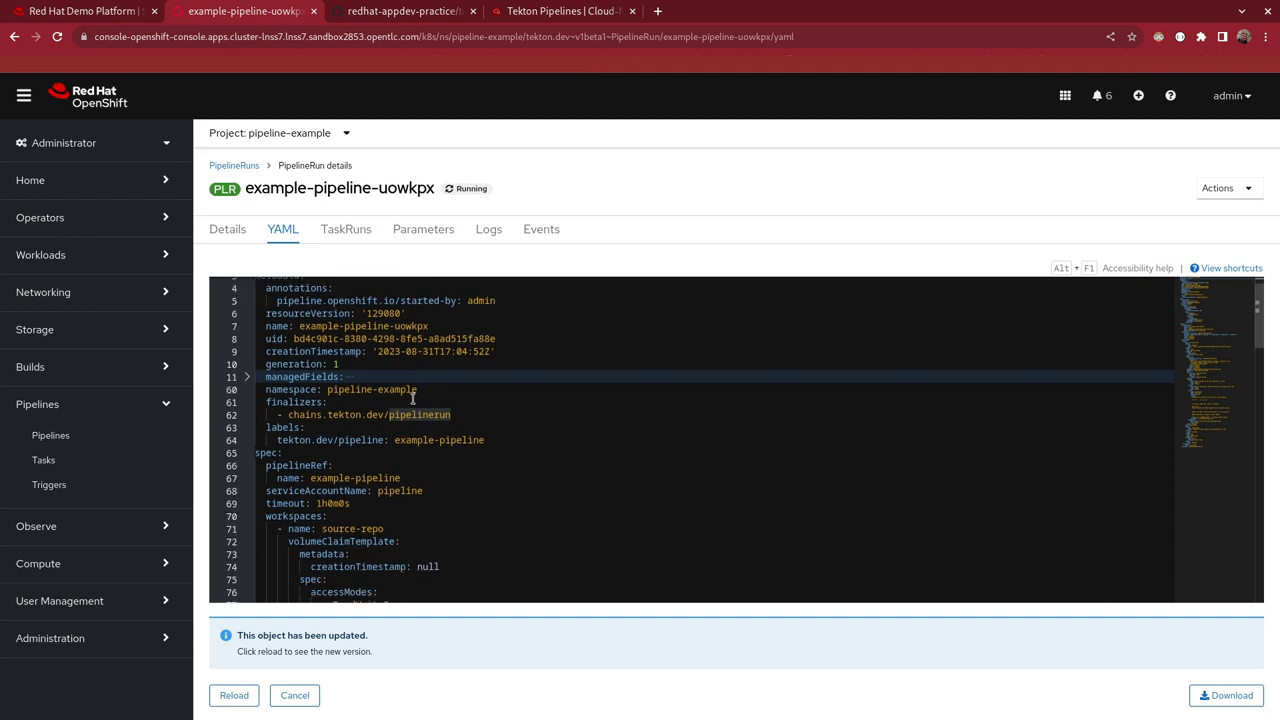
scroll(414, 401, down, 5)
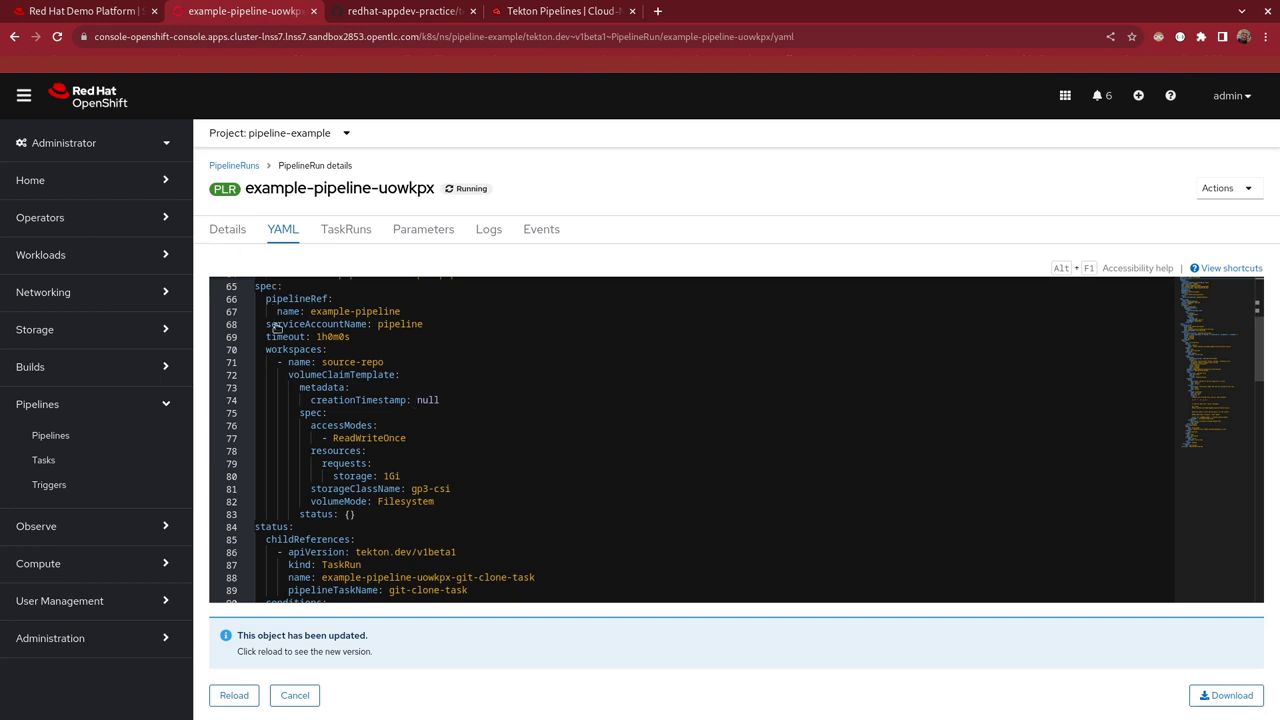
click(237, 236)
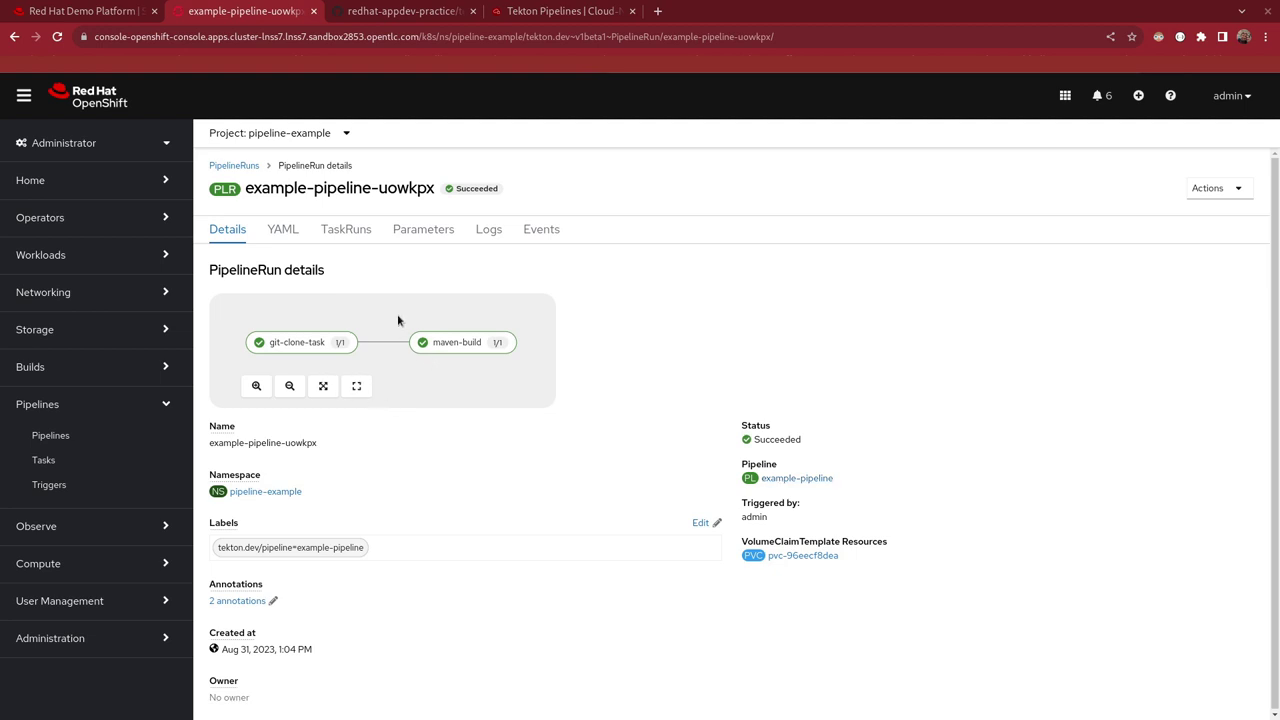
Review the logs of the maven-build task run and return to the pipeline run's list of task runs
click(349, 229)
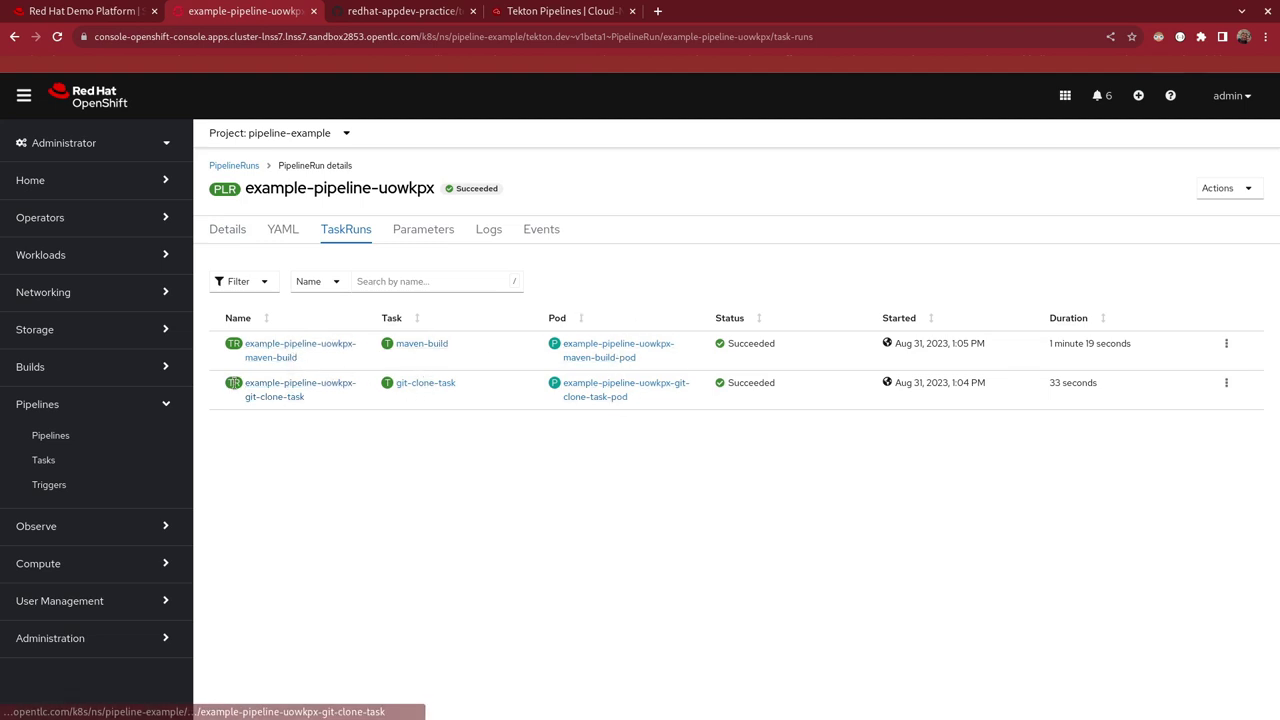
click(295, 357)
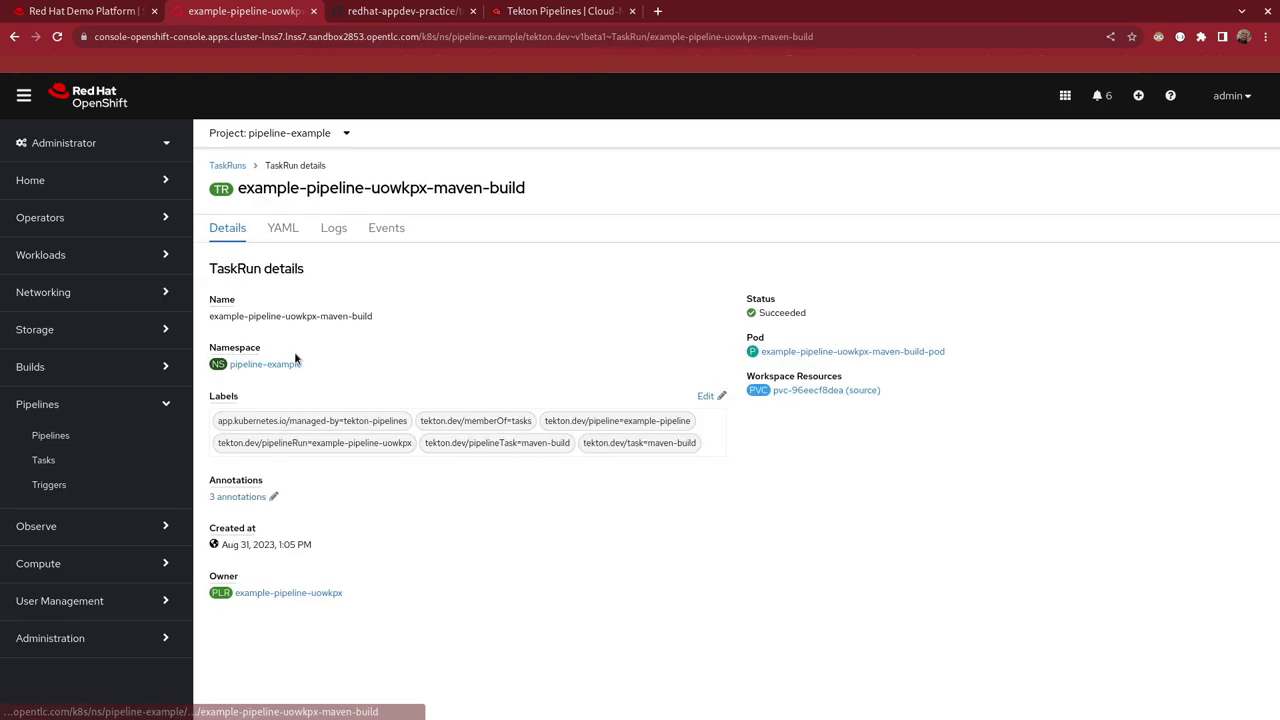
click(336, 229)
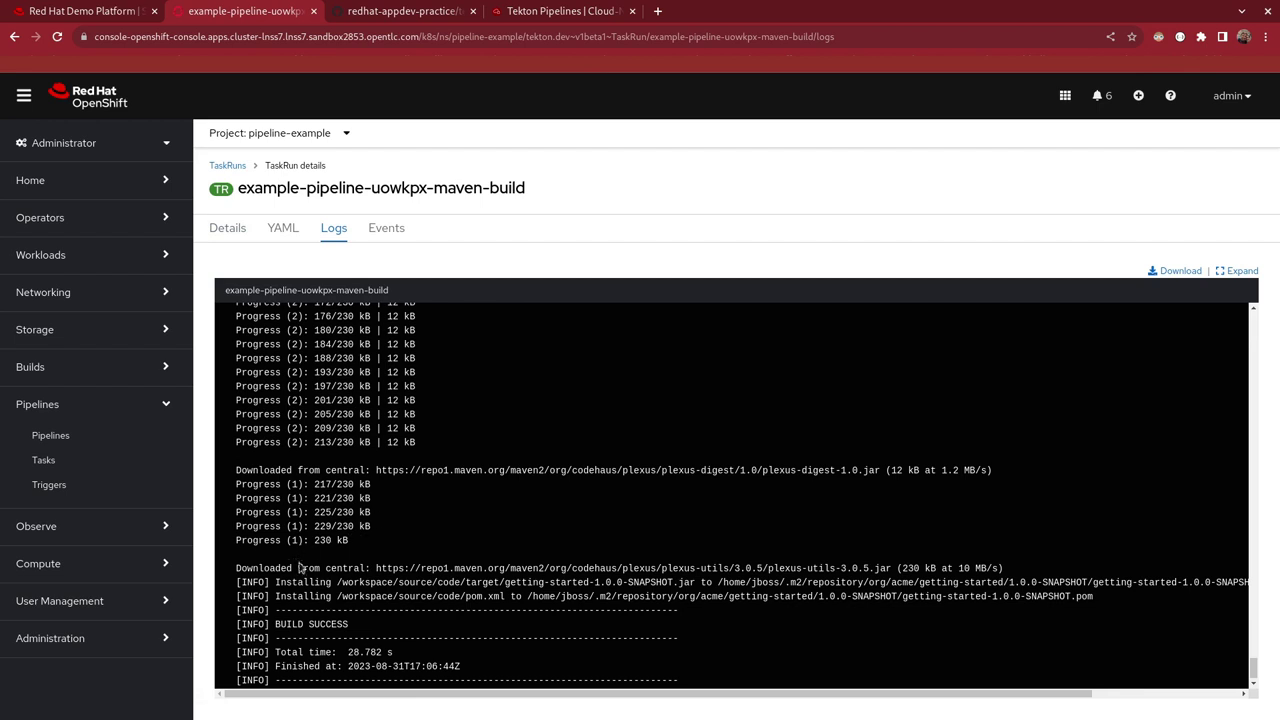
drag(298, 568, 1032, 578)
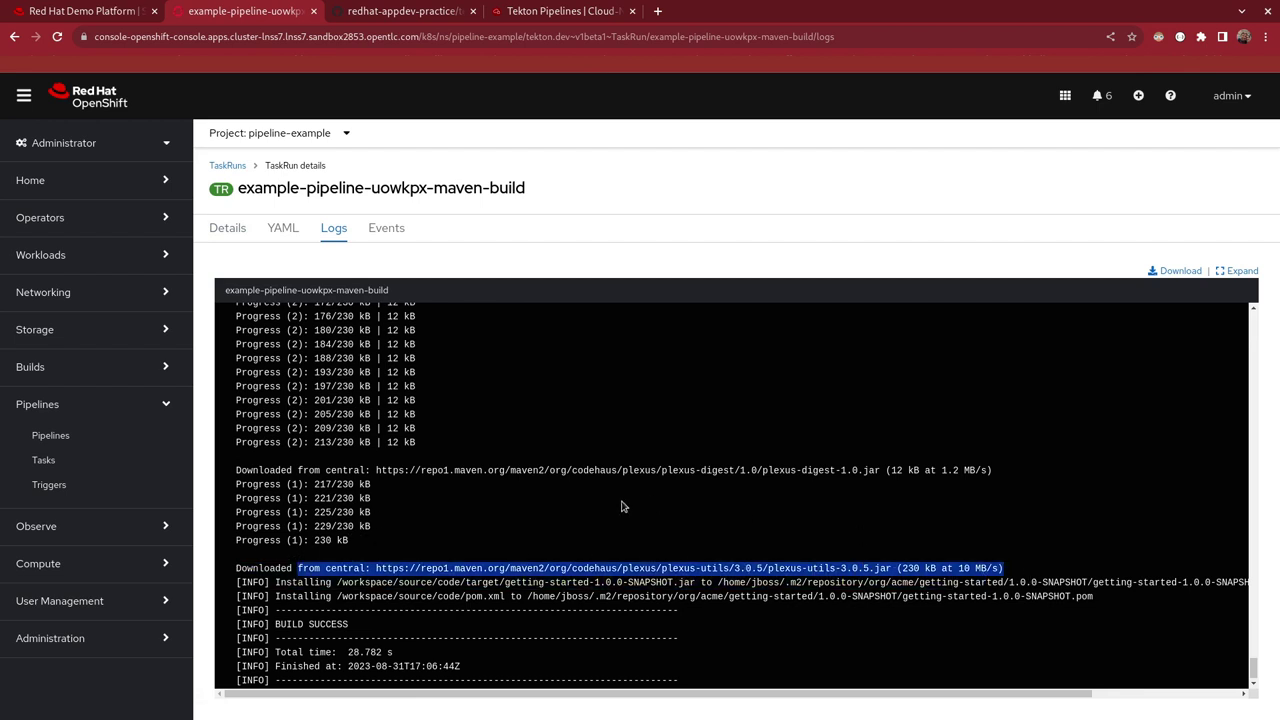
click(15, 36)
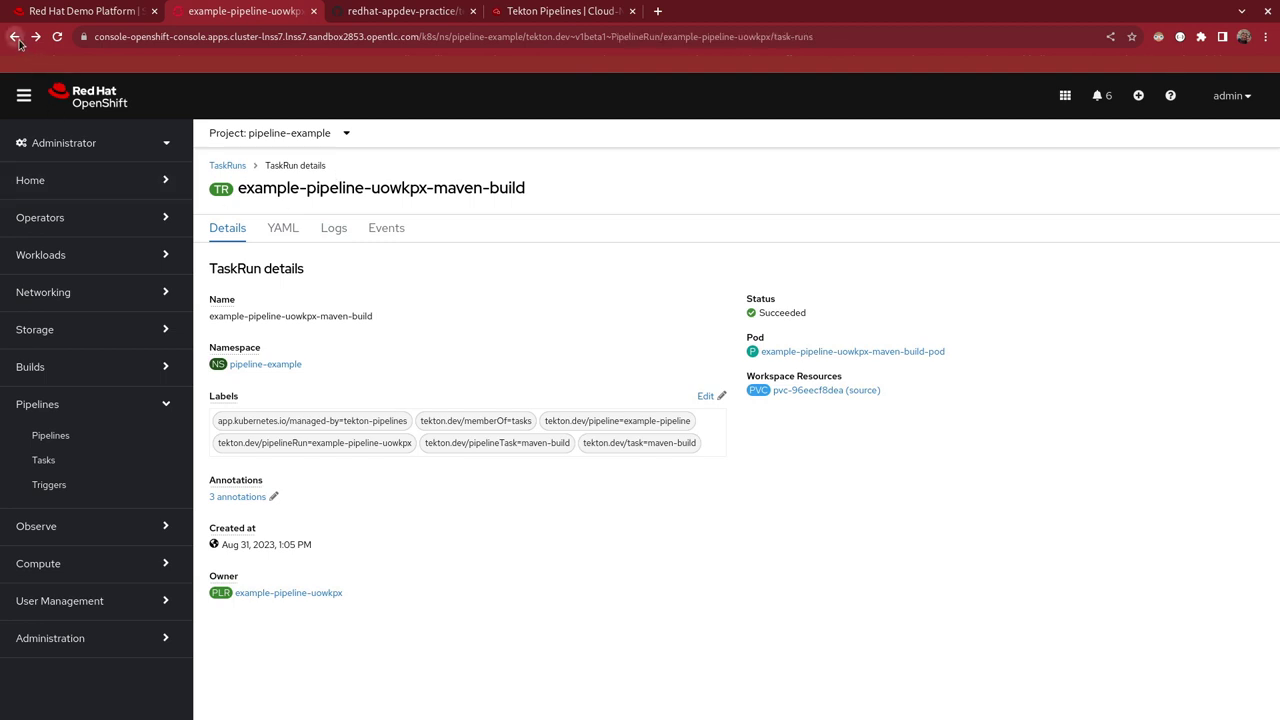
click(15, 36)
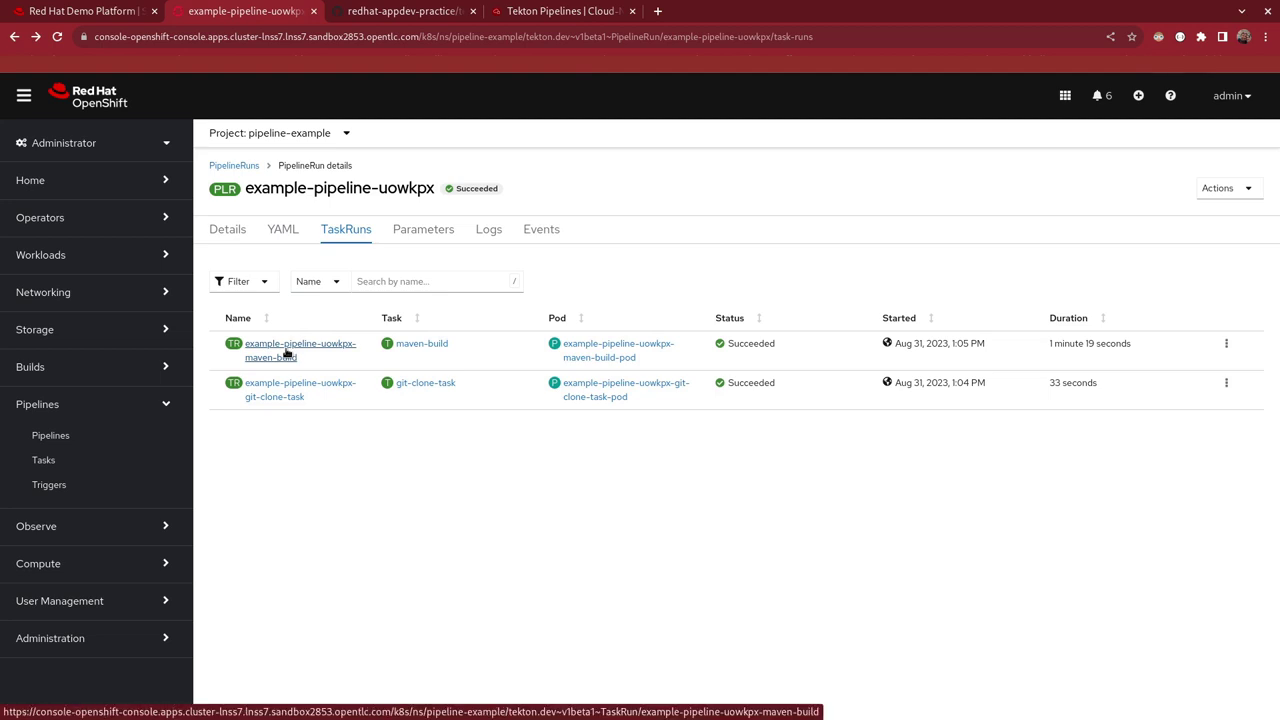
View the events of the maven-build task run's pod and go back to example-pipeline's details
click(612, 347)
click(533, 233)
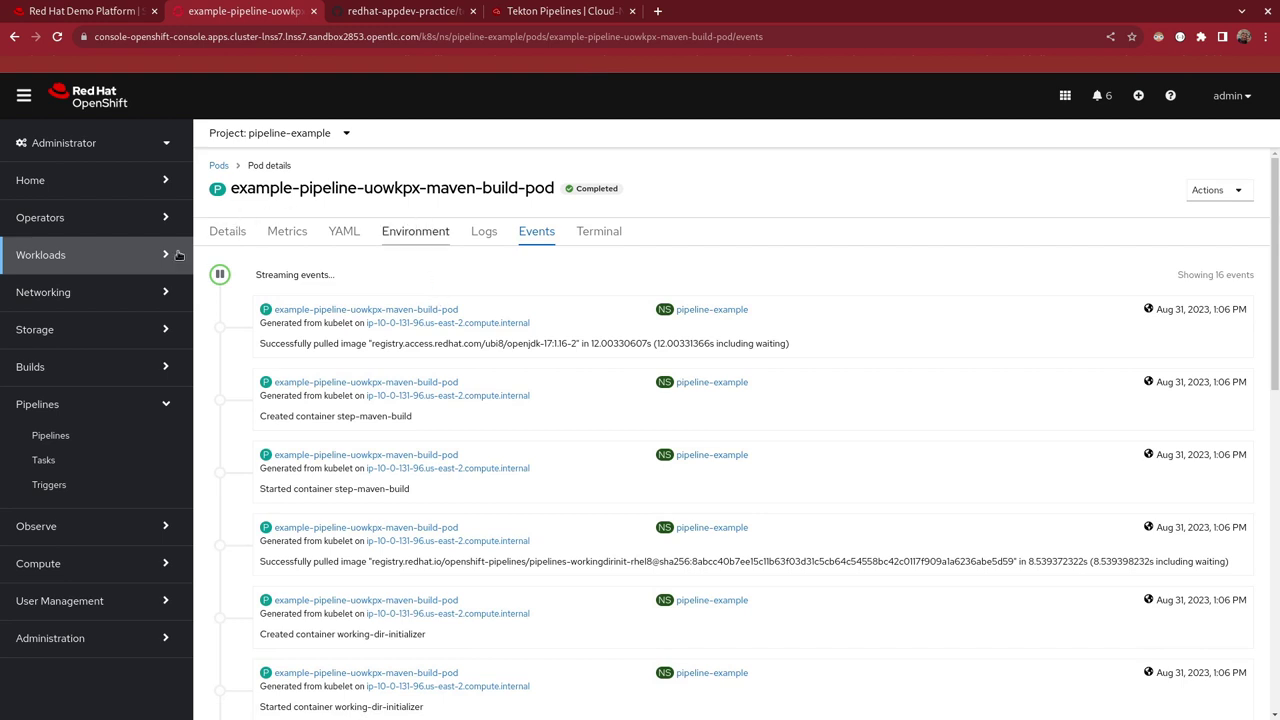
click(51, 436)
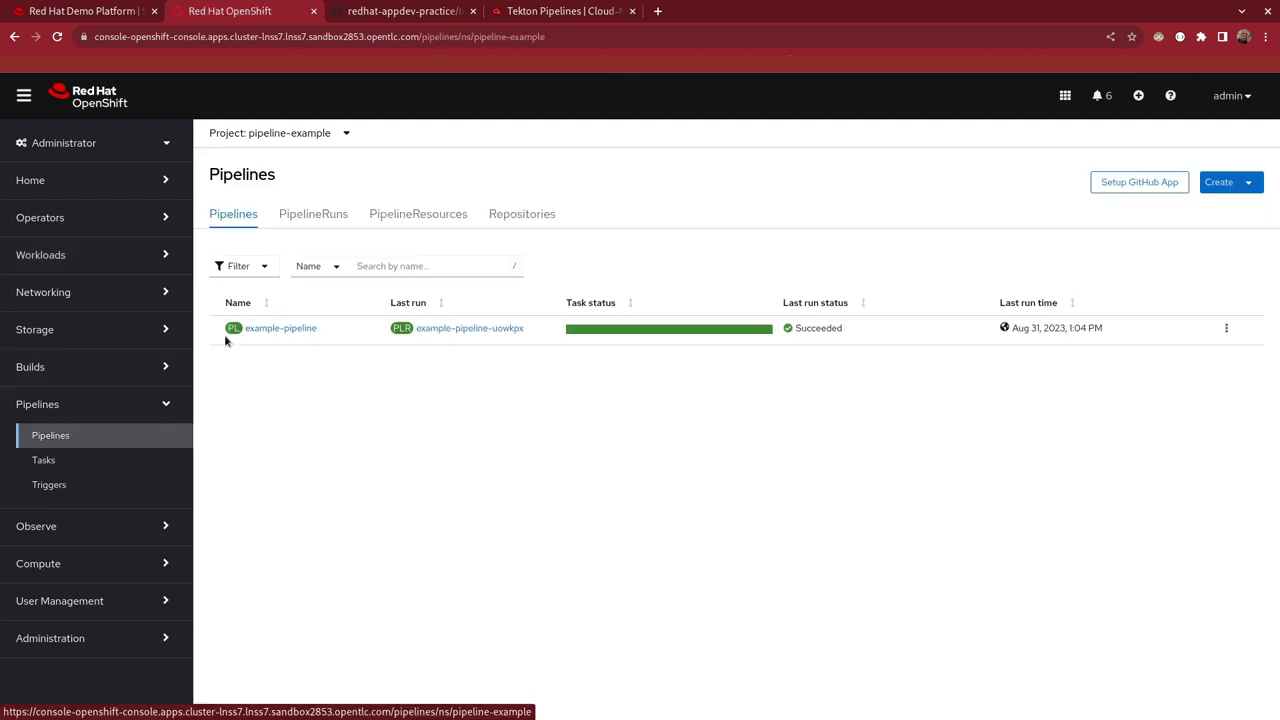
click(264, 328)
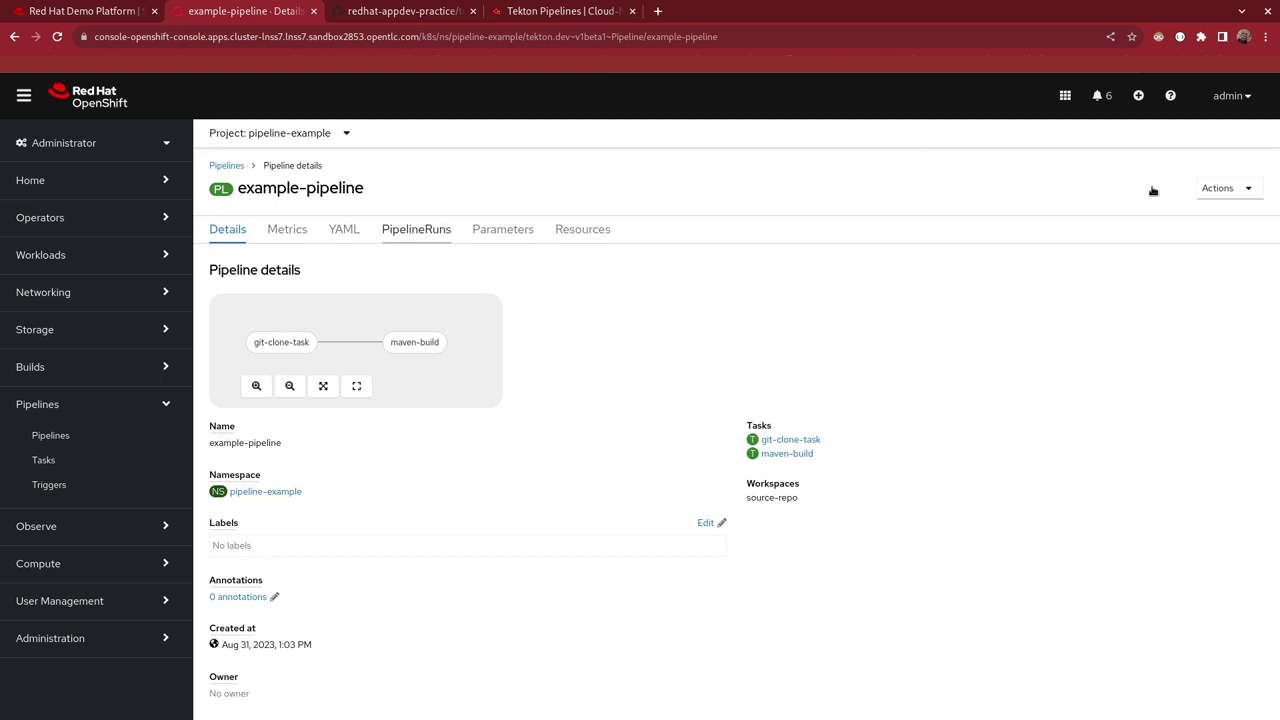
Edit example-pipeline and add the build-and-push-to-openshift-registry task sequentially after maven-build
click(1246, 196)
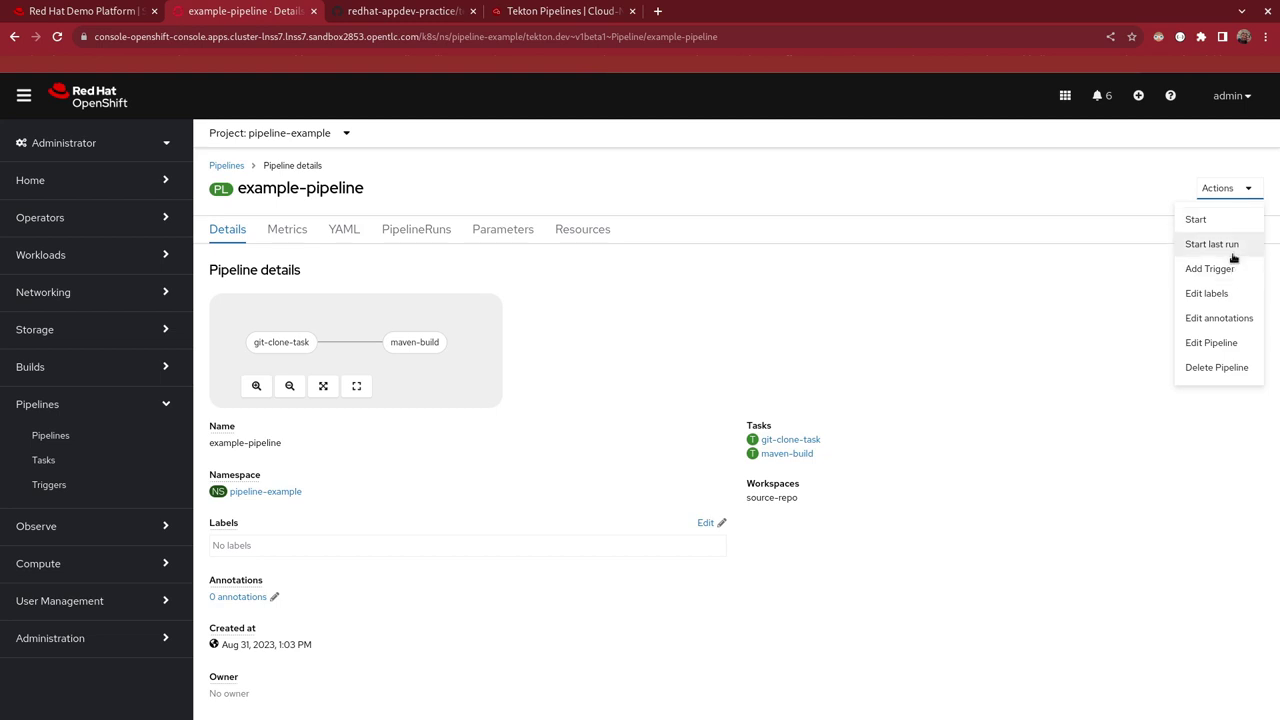
click(1215, 343)
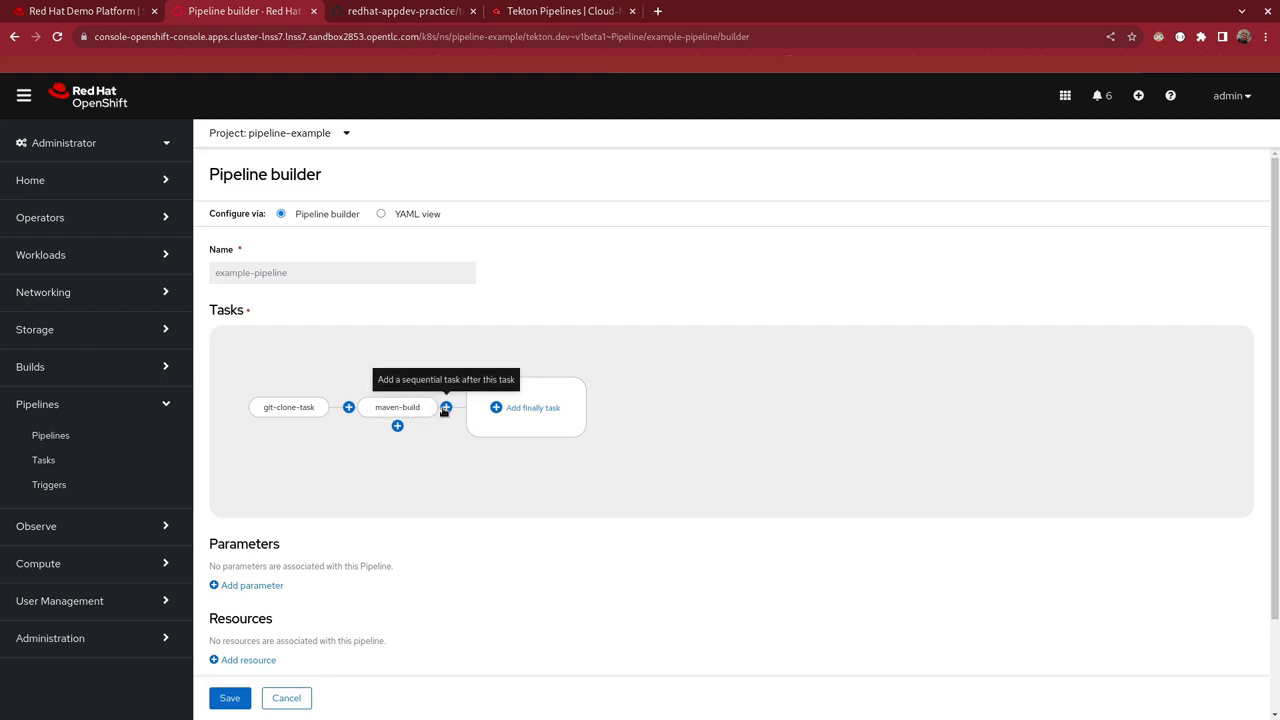
click(445, 408)
click(510, 408)
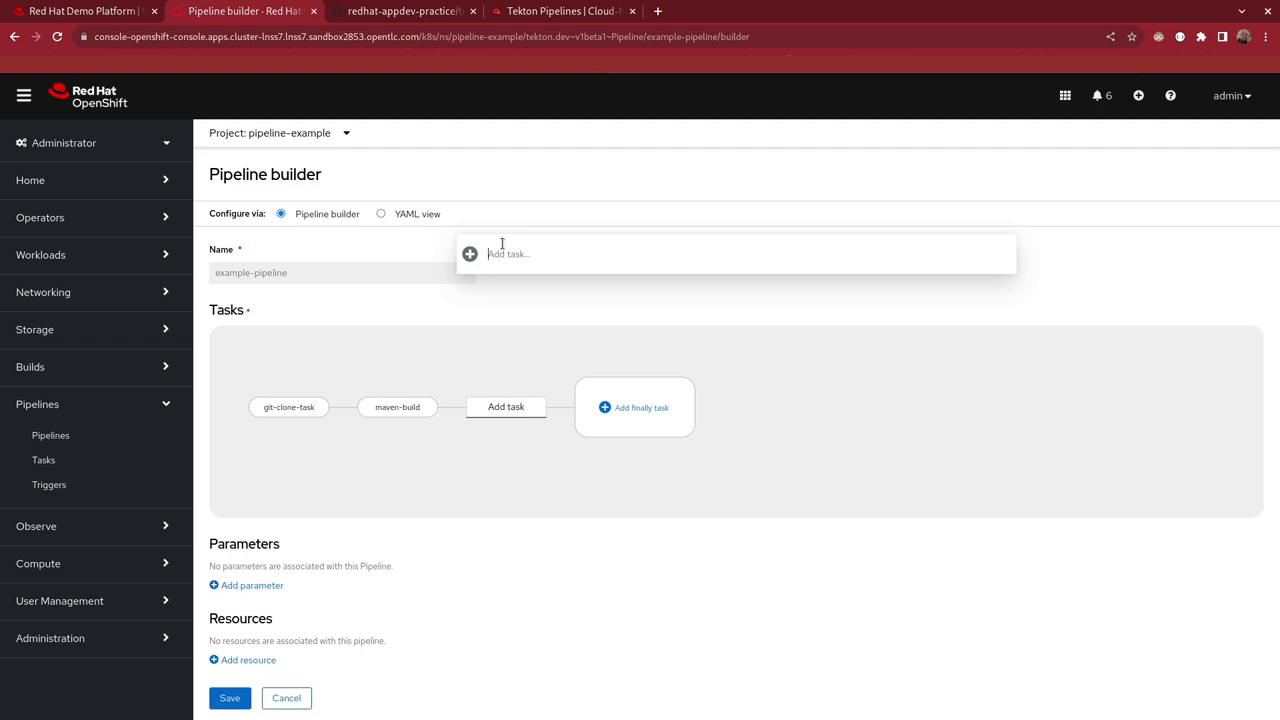
text(build-and)
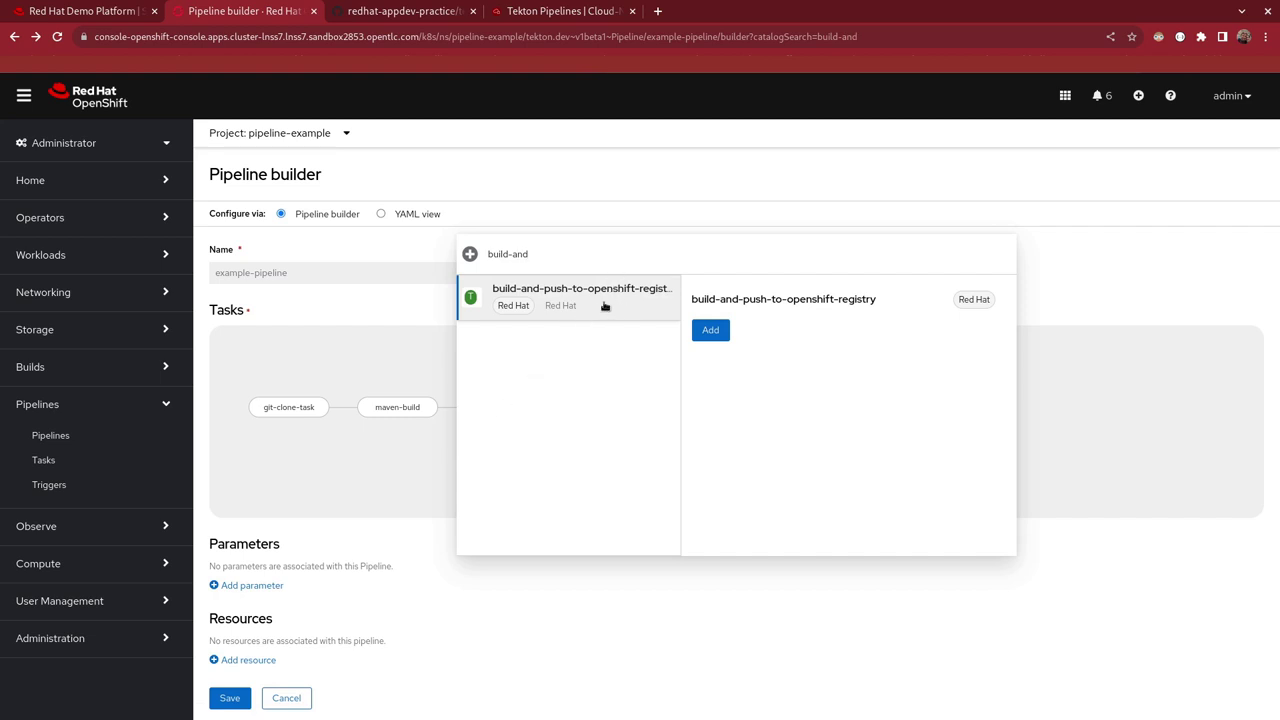
click(710, 330)
Set the image-name parameter of the build-and-push-to-openshift-registry task to example-deployment
click(519, 412)
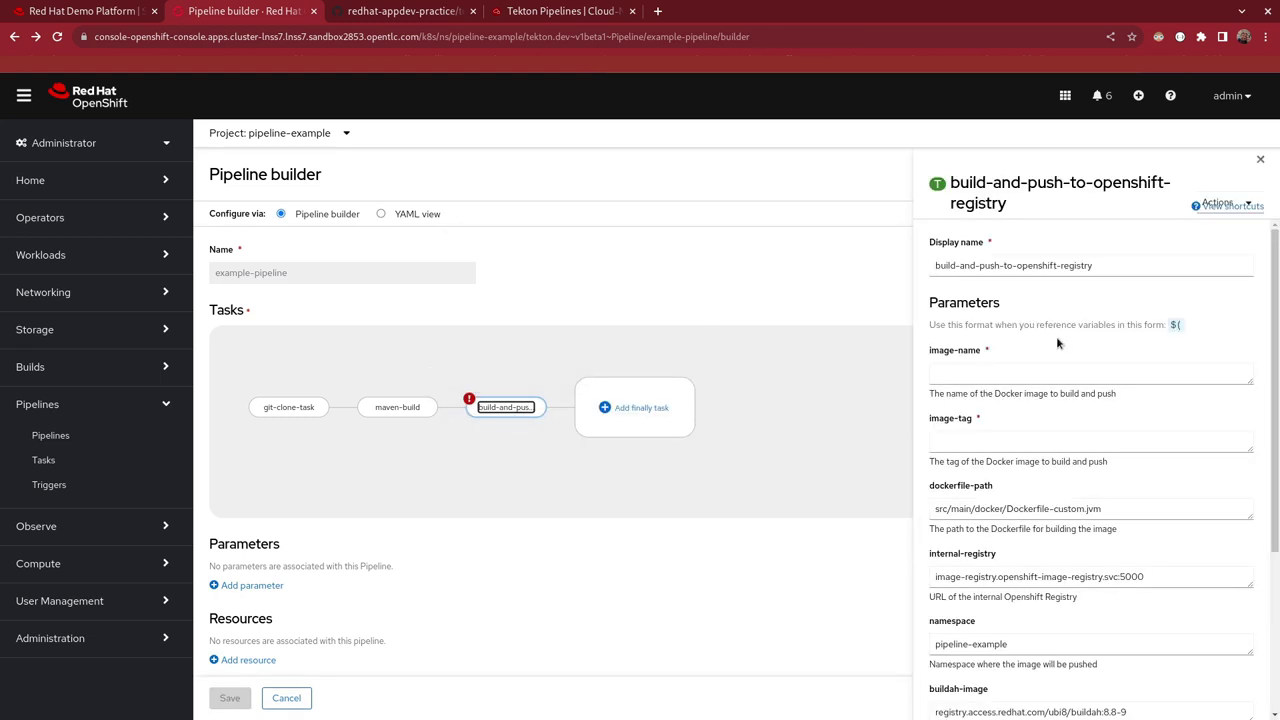
scroll(1062, 380, down, 3)
scroll(1066, 410, up, 3)
click(1040, 383)
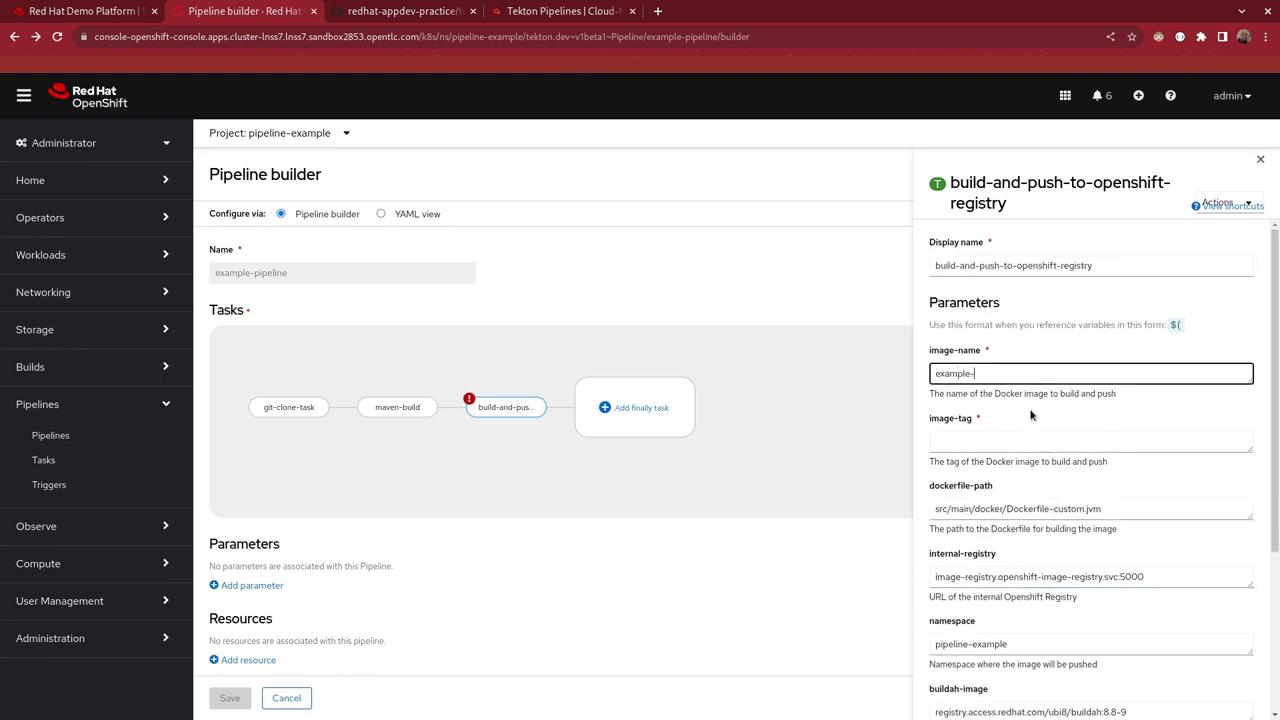
text(example-deployment)
click(1016, 438)
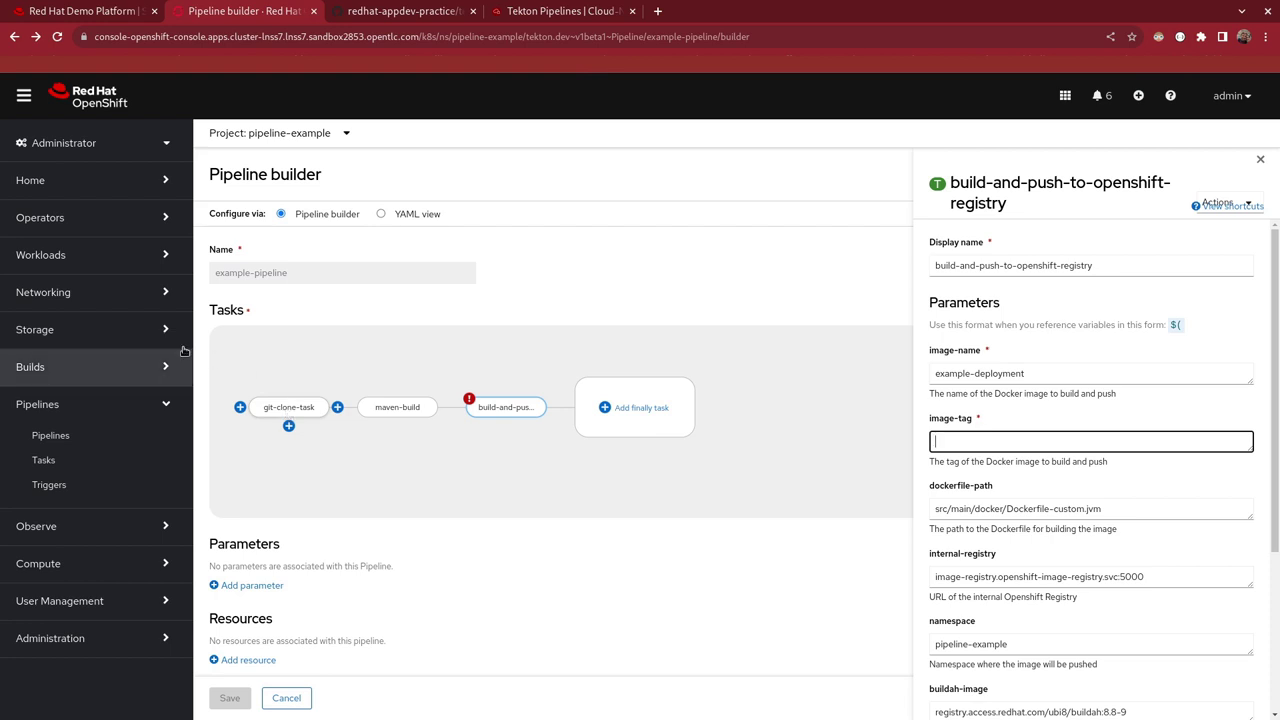
Open the pipelines list in a separate browser tab and bring up the details of example-pipeline's run
right_click(119, 439)
click(152, 447)
click(390, 12)
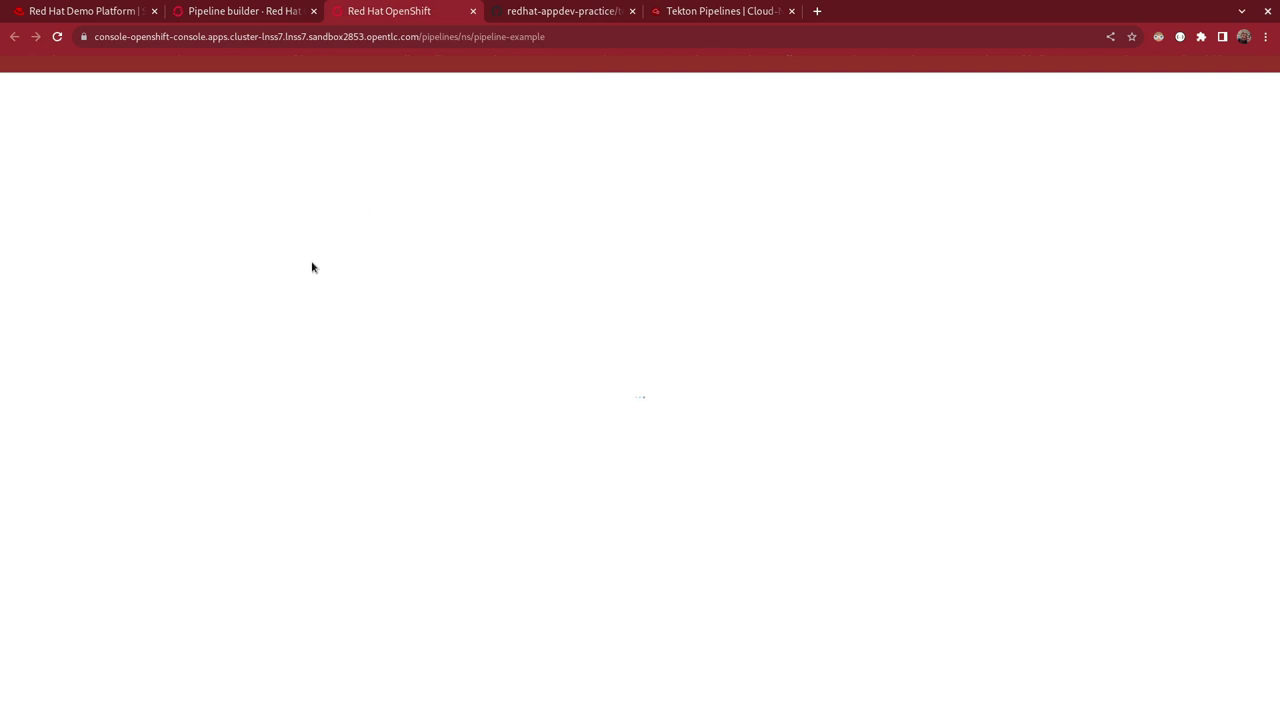
click(285, 330)
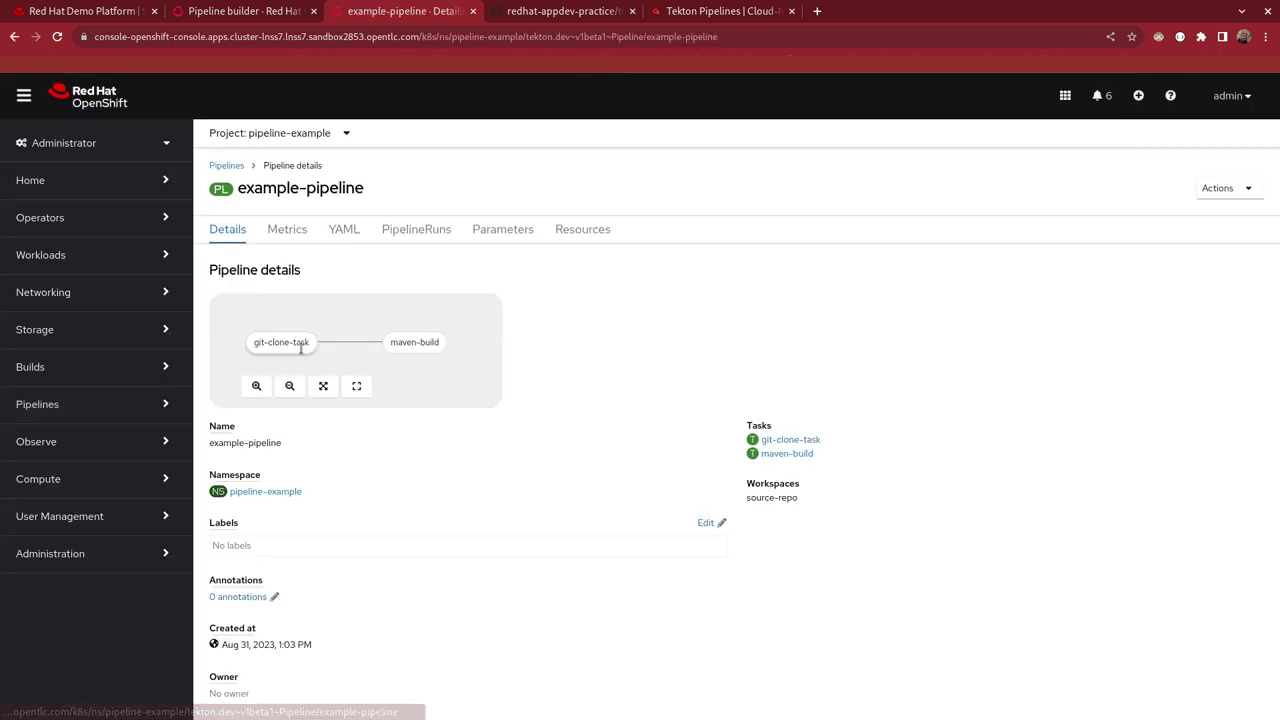
click(400, 232)
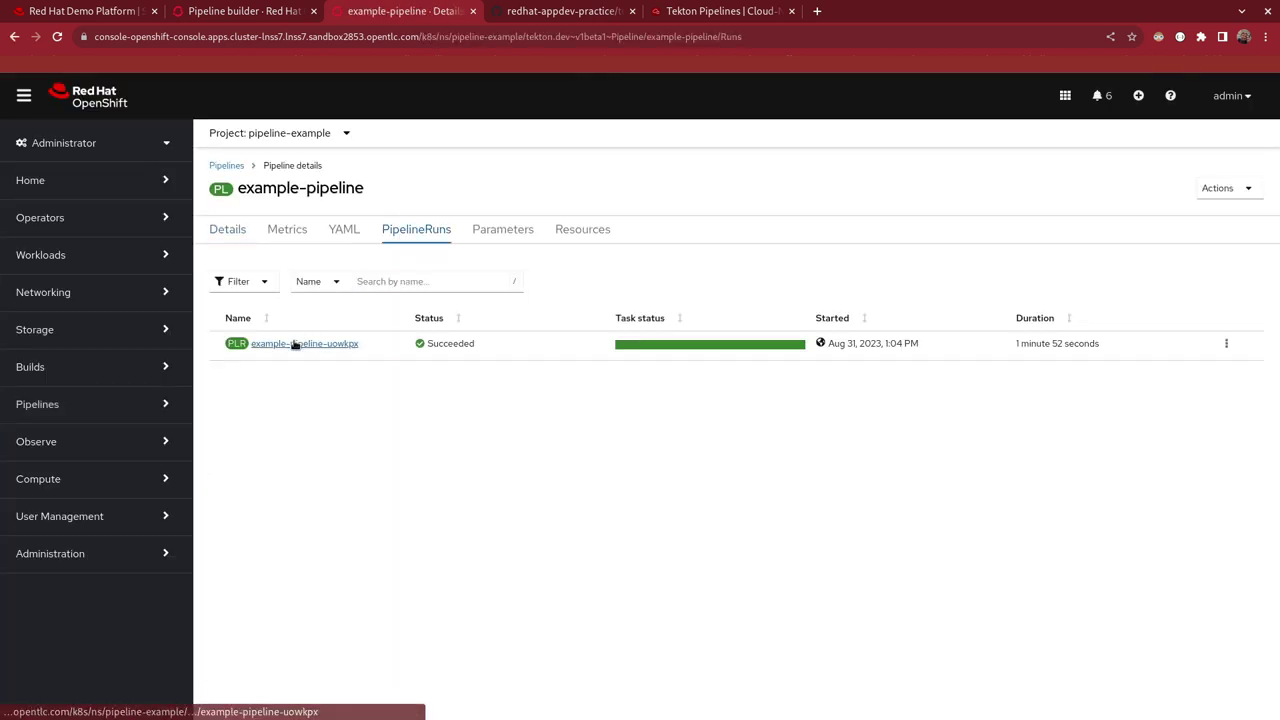
click(296, 345)
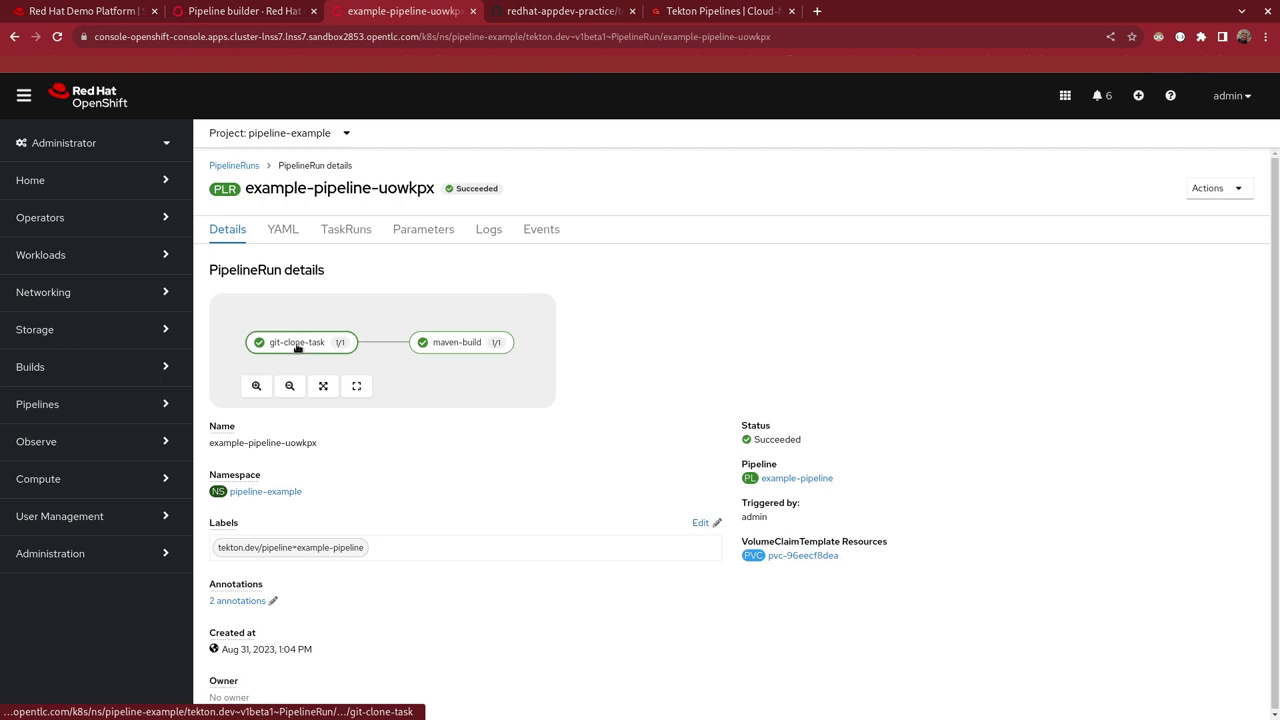
Examine the commit result of the git-clone-task task run and return to the pipeline builder
click(355, 236)
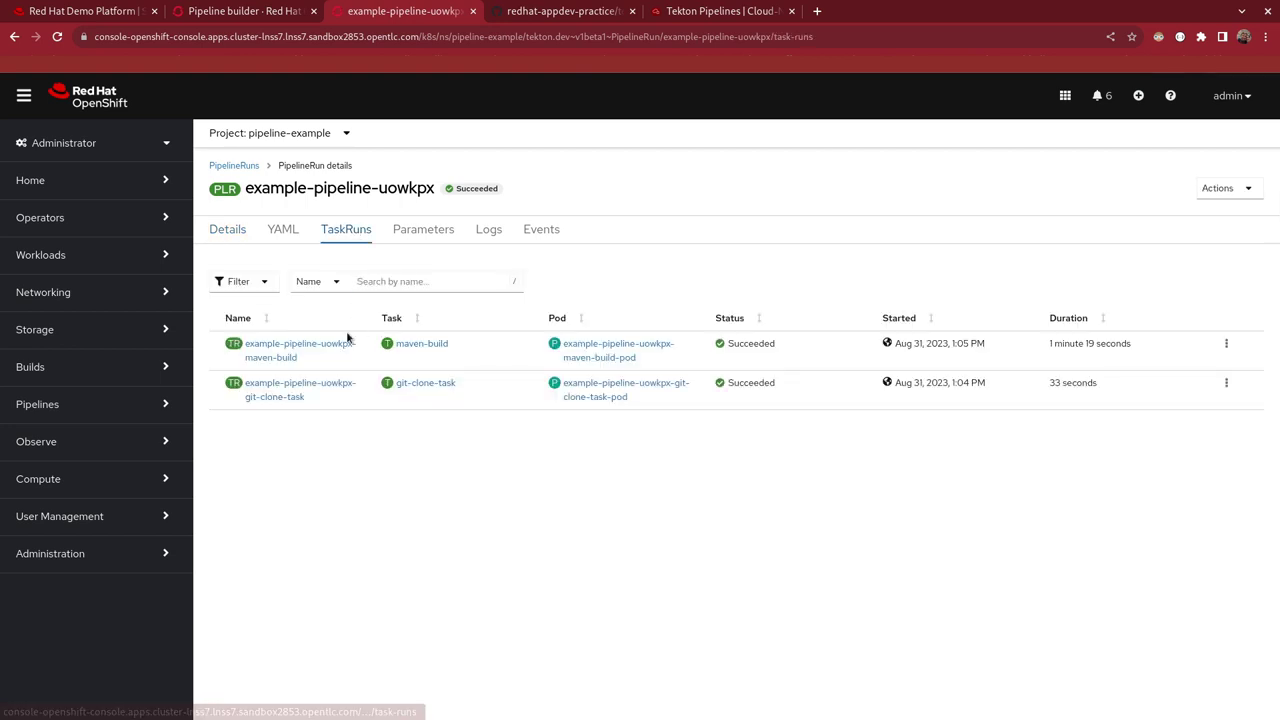
click(303, 397)
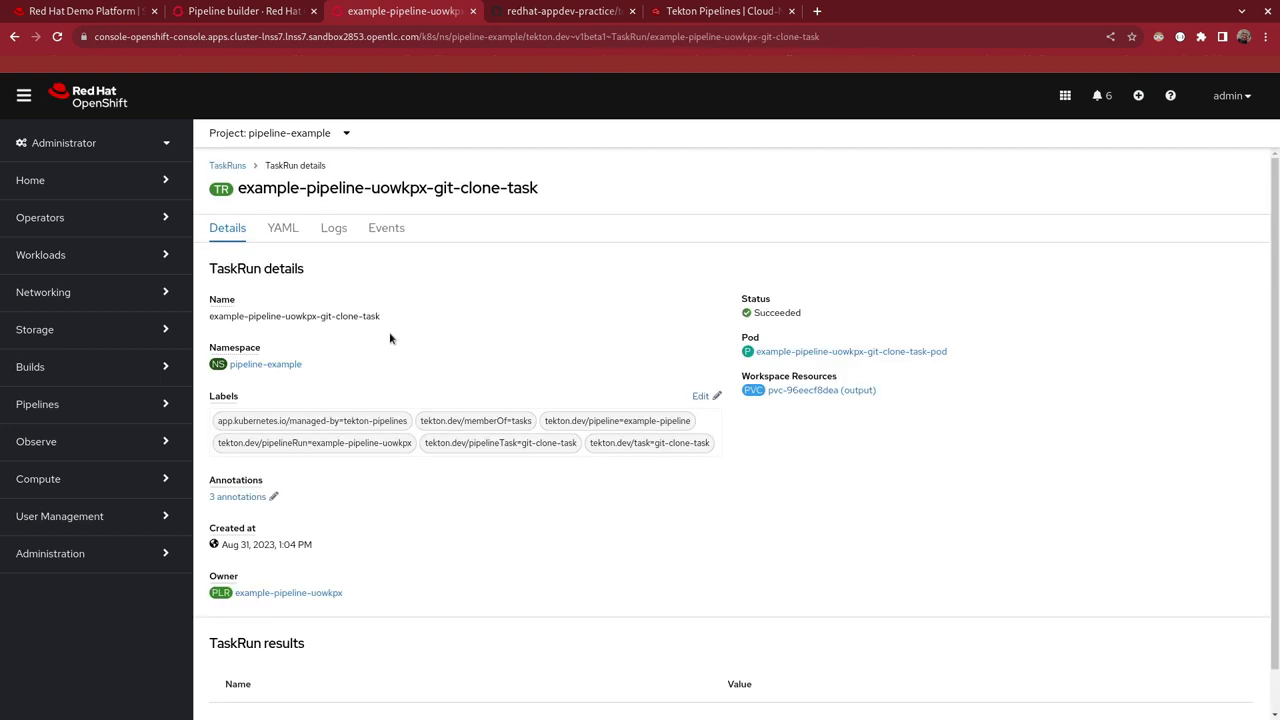
scroll(330, 470, down, 2)
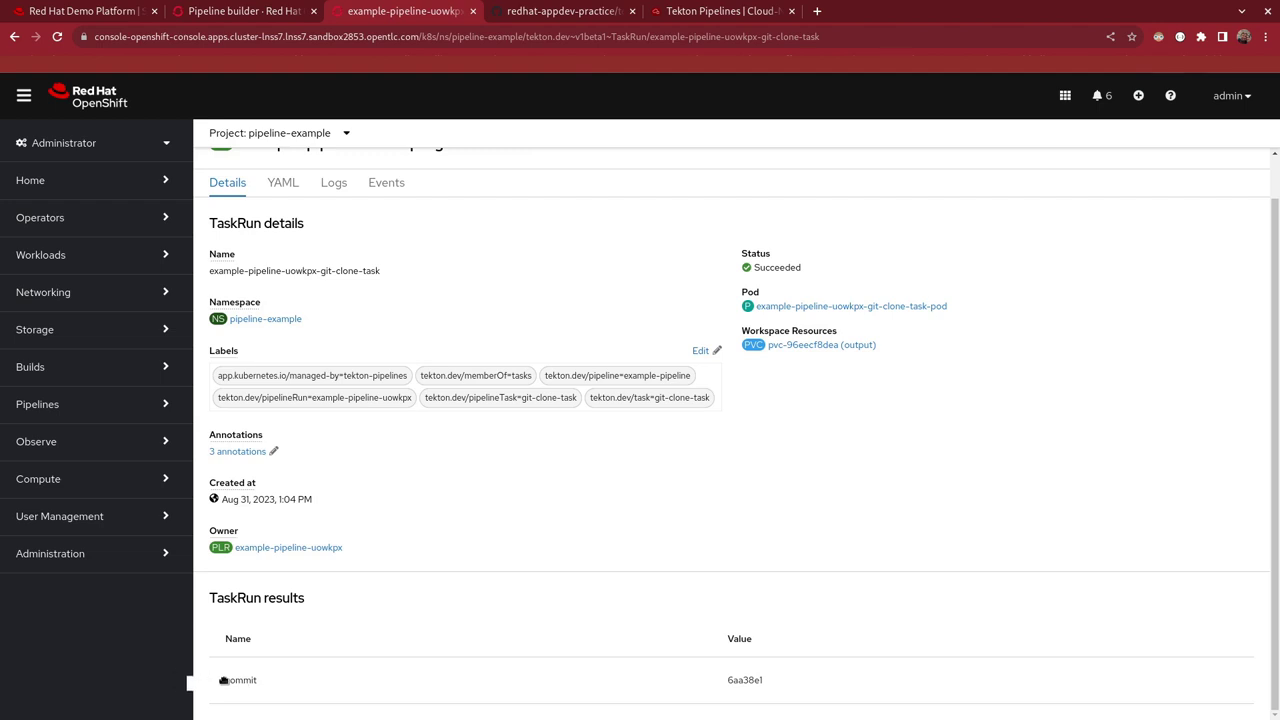
double_click(240, 682)
click(528, 10)
click(447, 8)
click(278, 9)
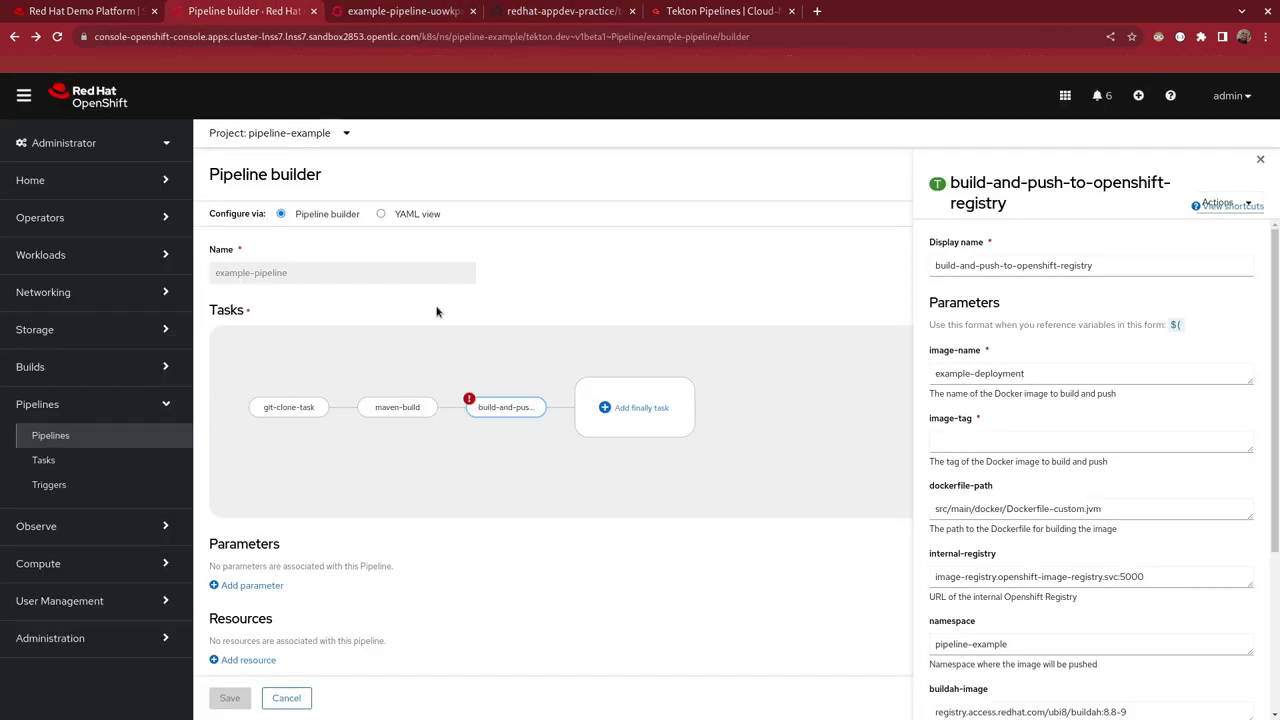
Fill the build-and-push task's image-tag with the variable tasks.git-clone-task.results.commit
click(980, 435)
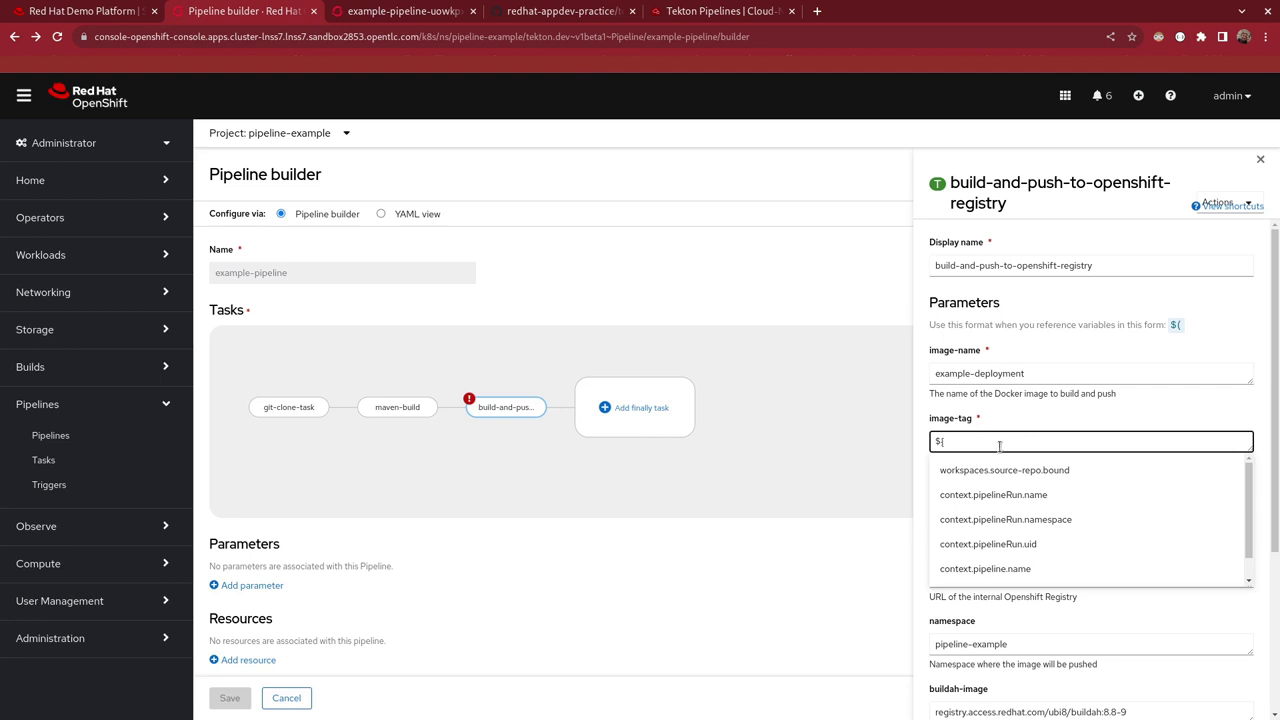
text(${)
key(ctrl+a)
key(BackSpace)
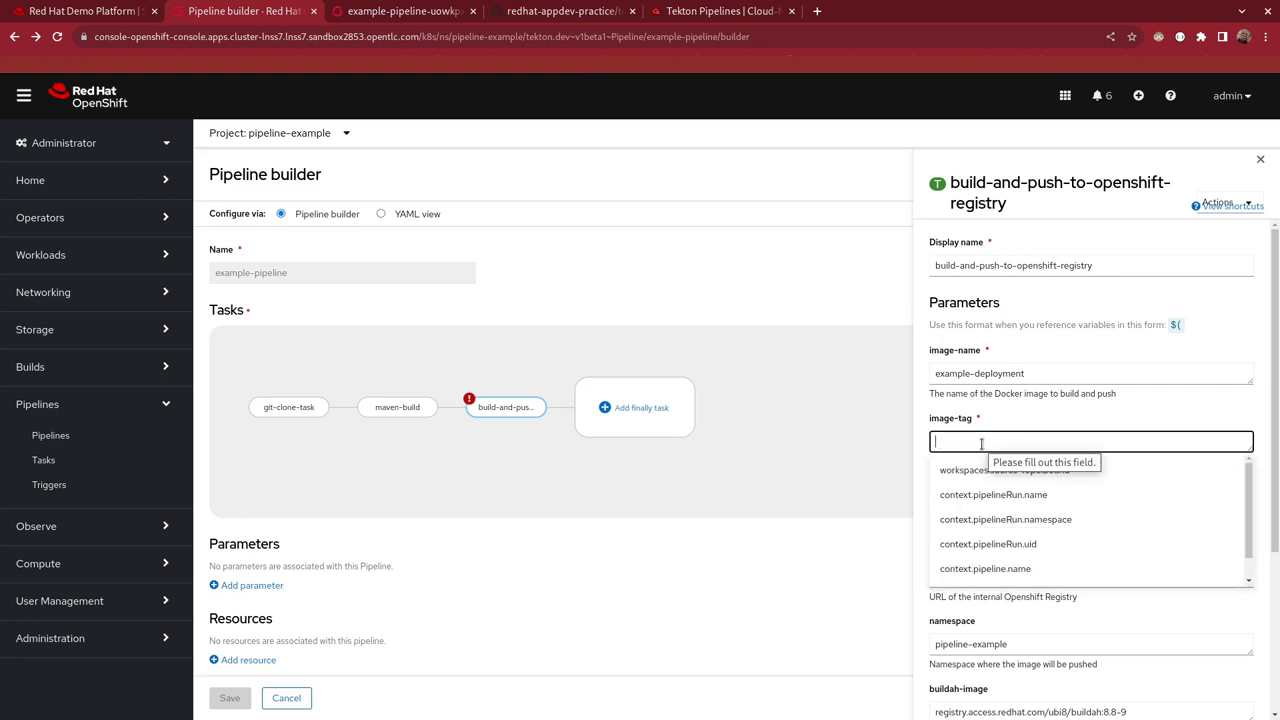
scroll(1081, 514, down, 1)
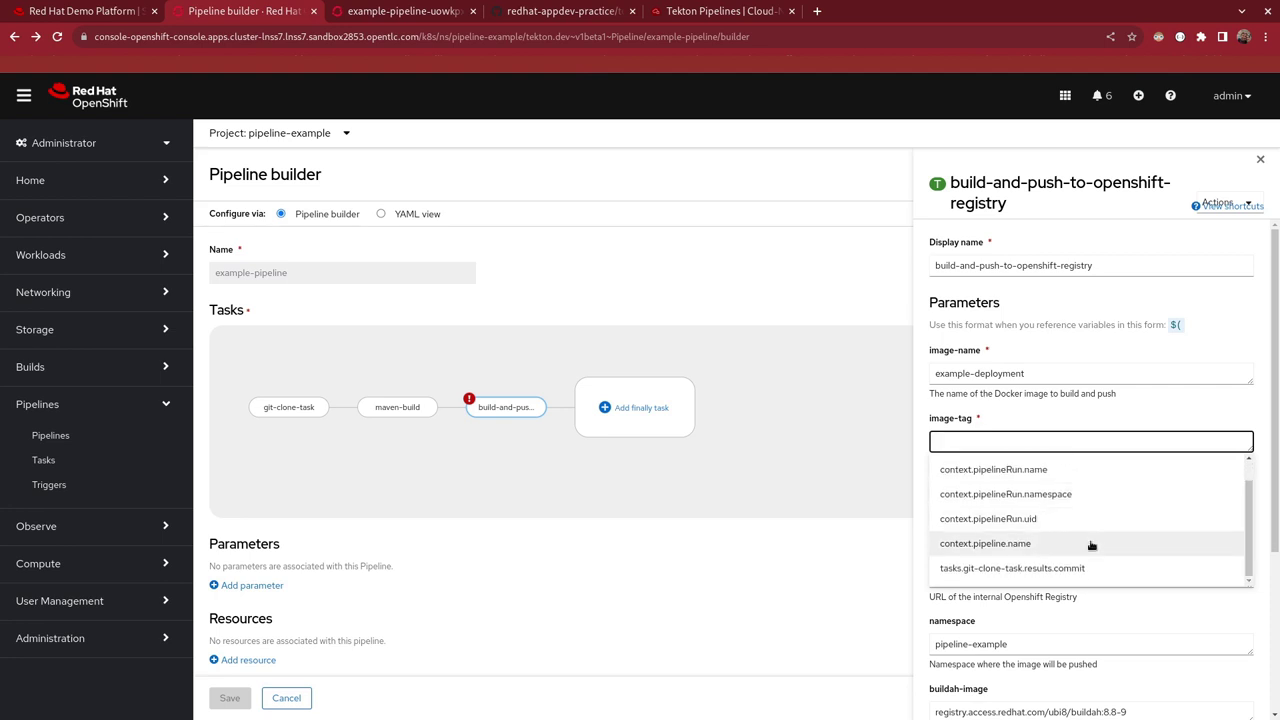
click(945, 575)
Review the task name, results and commit parts of the image-tag reference, and clear the parameter
double_click(946, 441)
drag(968, 441, 1028, 441)
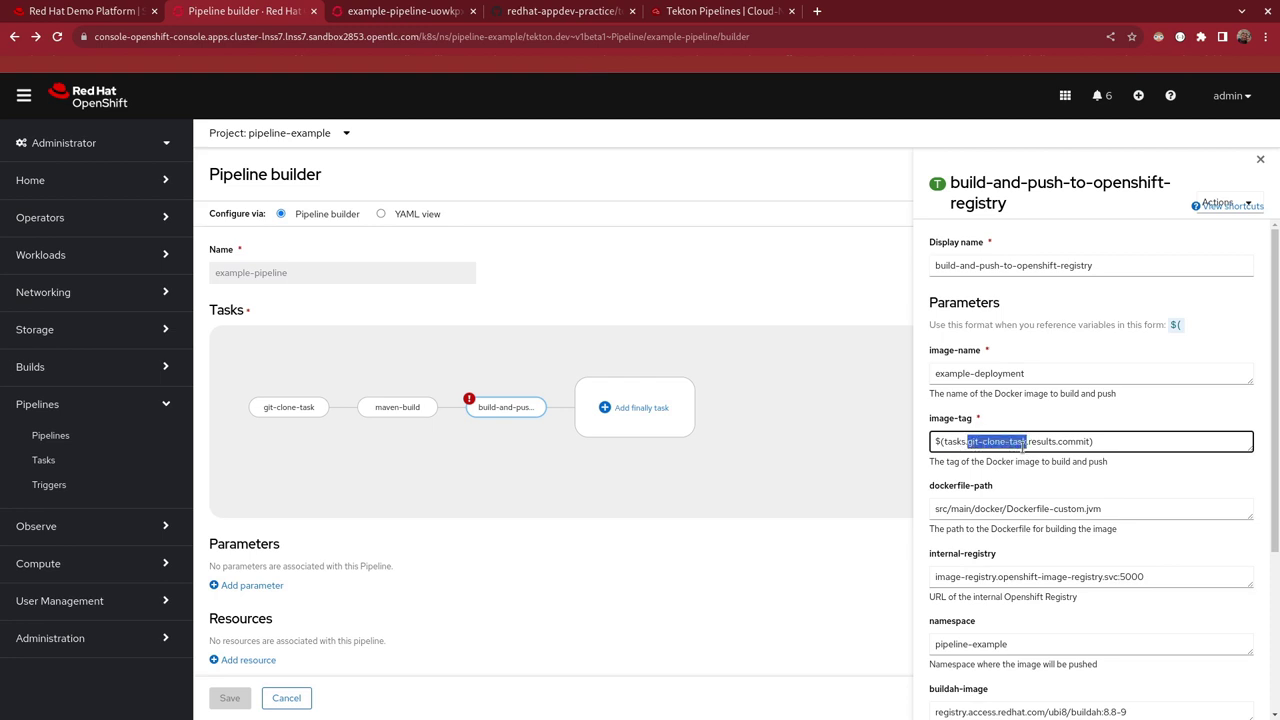
double_click(1046, 441)
double_click(1072, 441)
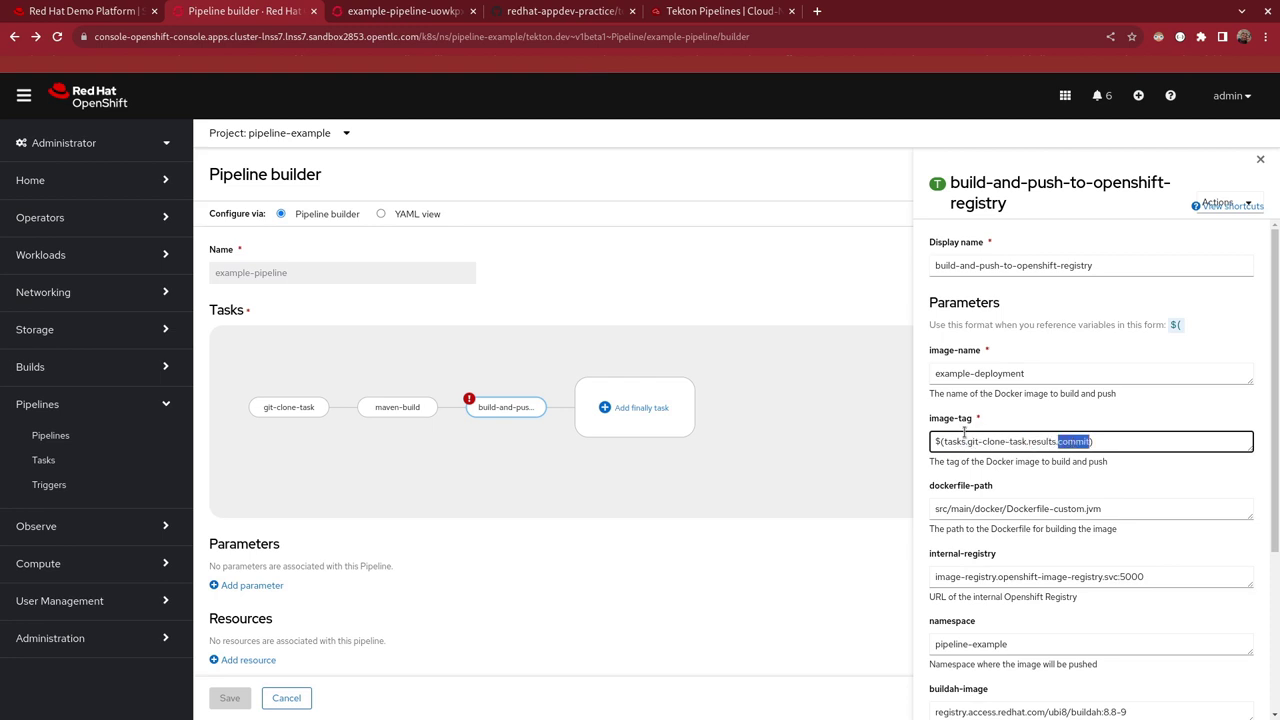
drag(934, 441, 944, 446)
click(1100, 442)
drag(1103, 442, 882, 433)
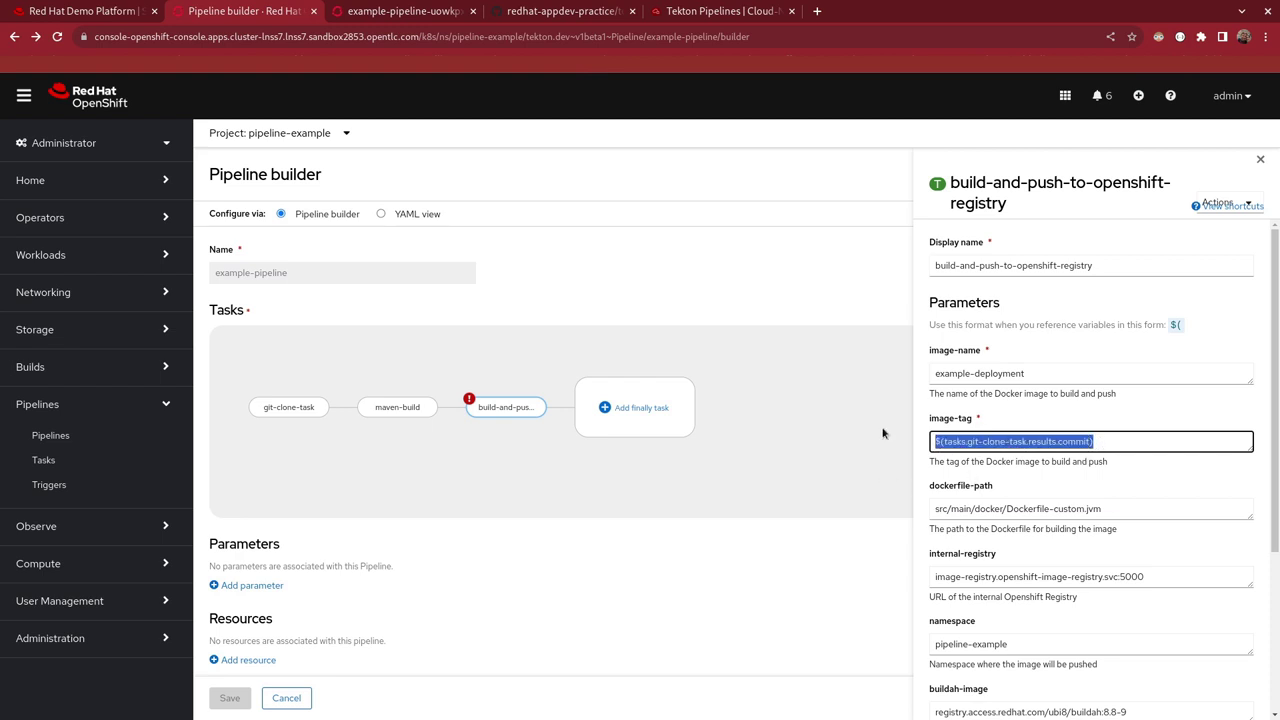
key(BackSpace)
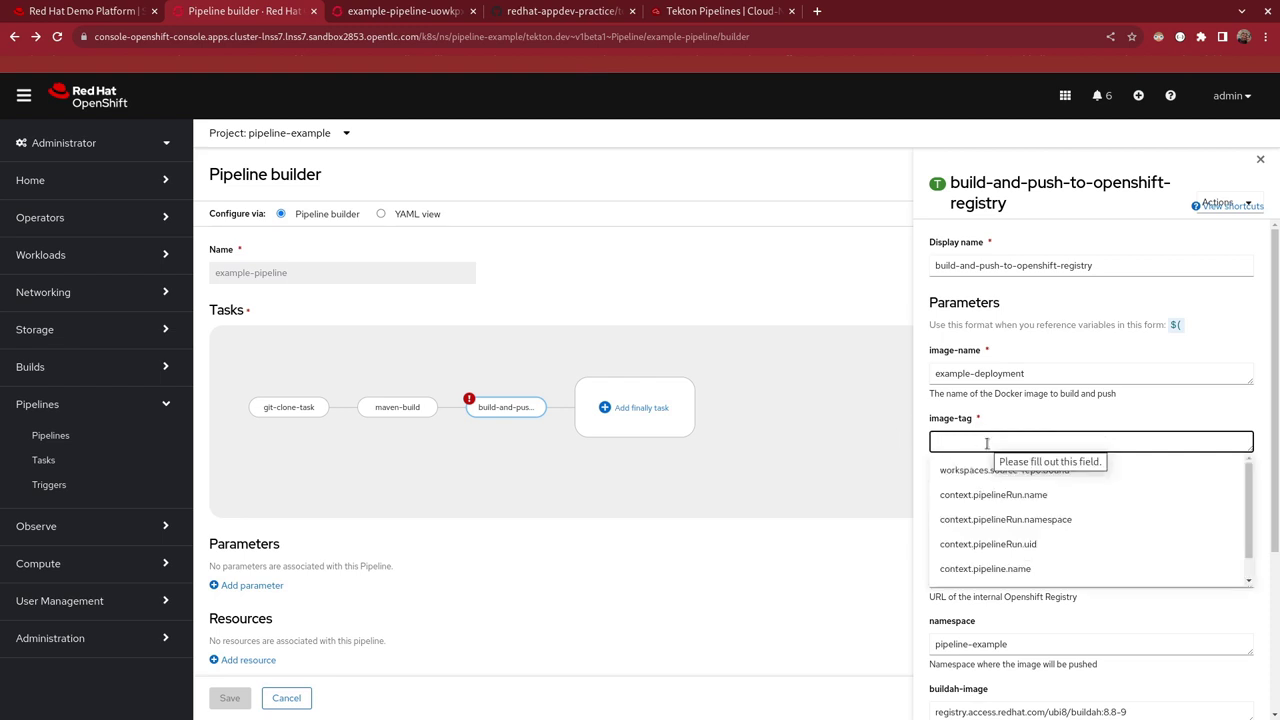
Set image-tag to $(tasks.git-clone-task.results.commit) and assign source-repo as the build-and-push task's source workspace
scroll(1015, 520, down, 1)
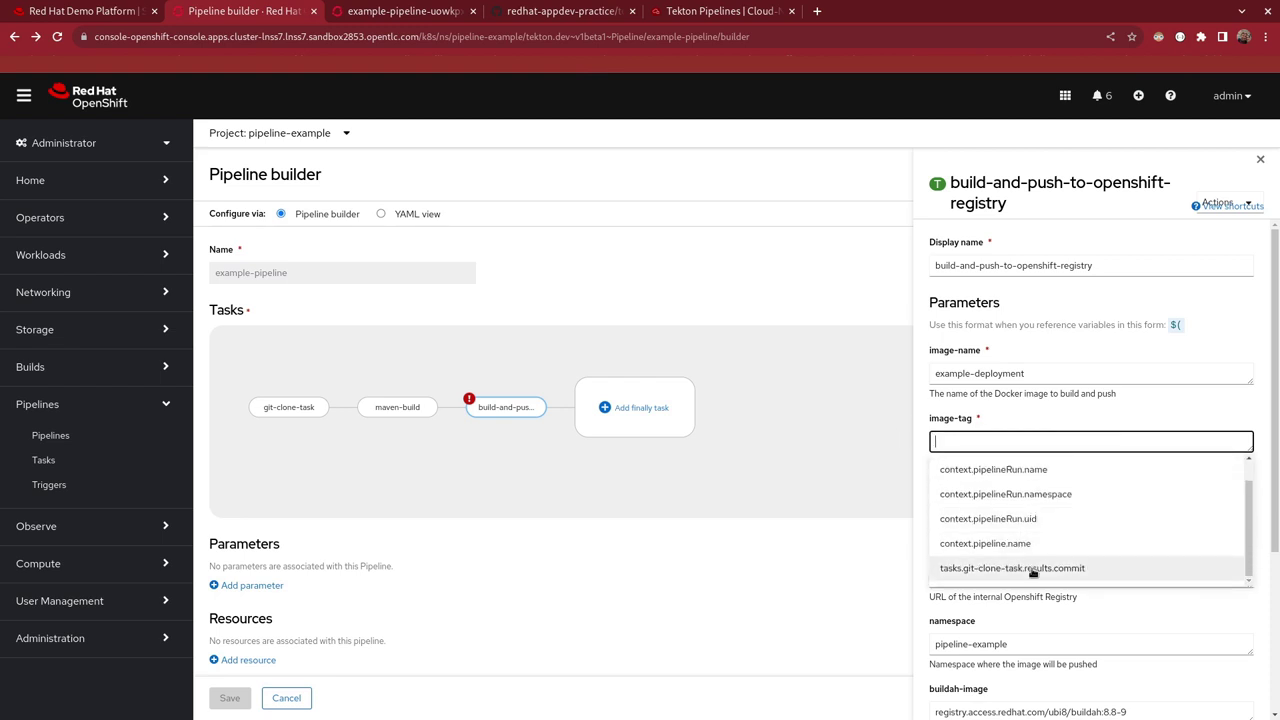
scroll(1027, 520, up, 1)
scroll(1029, 537, down, 1)
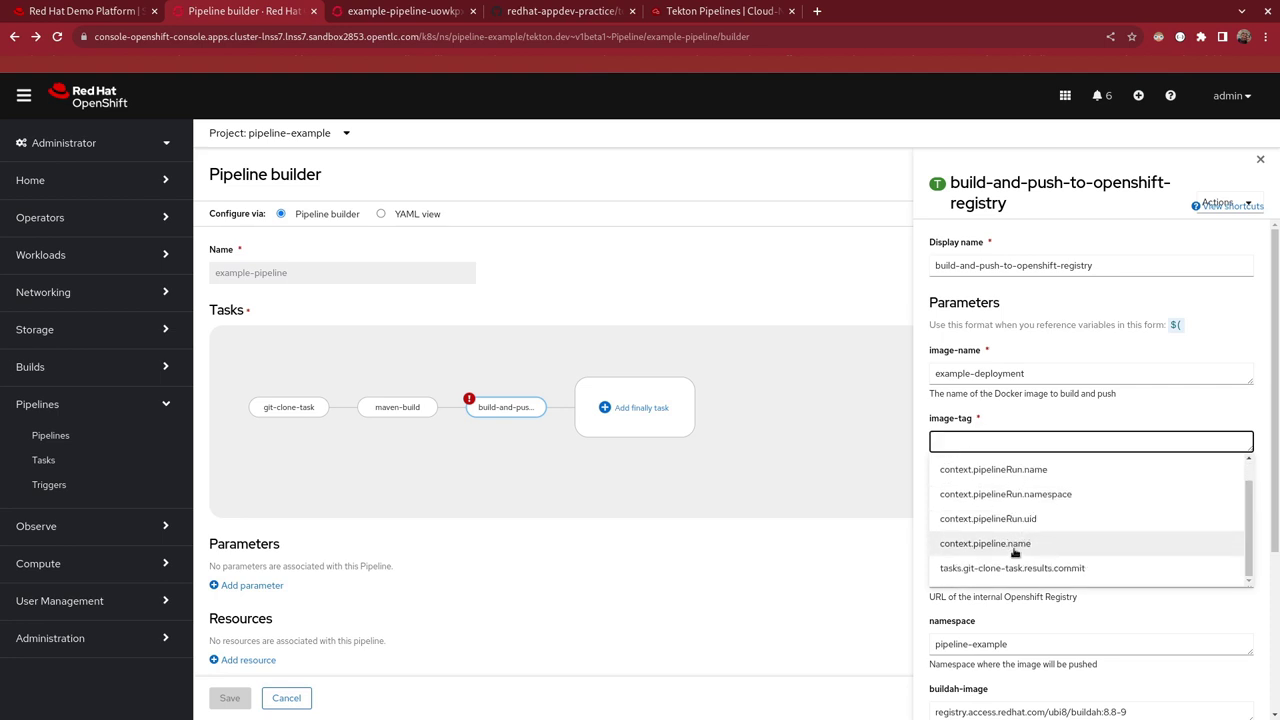
click(1023, 568)
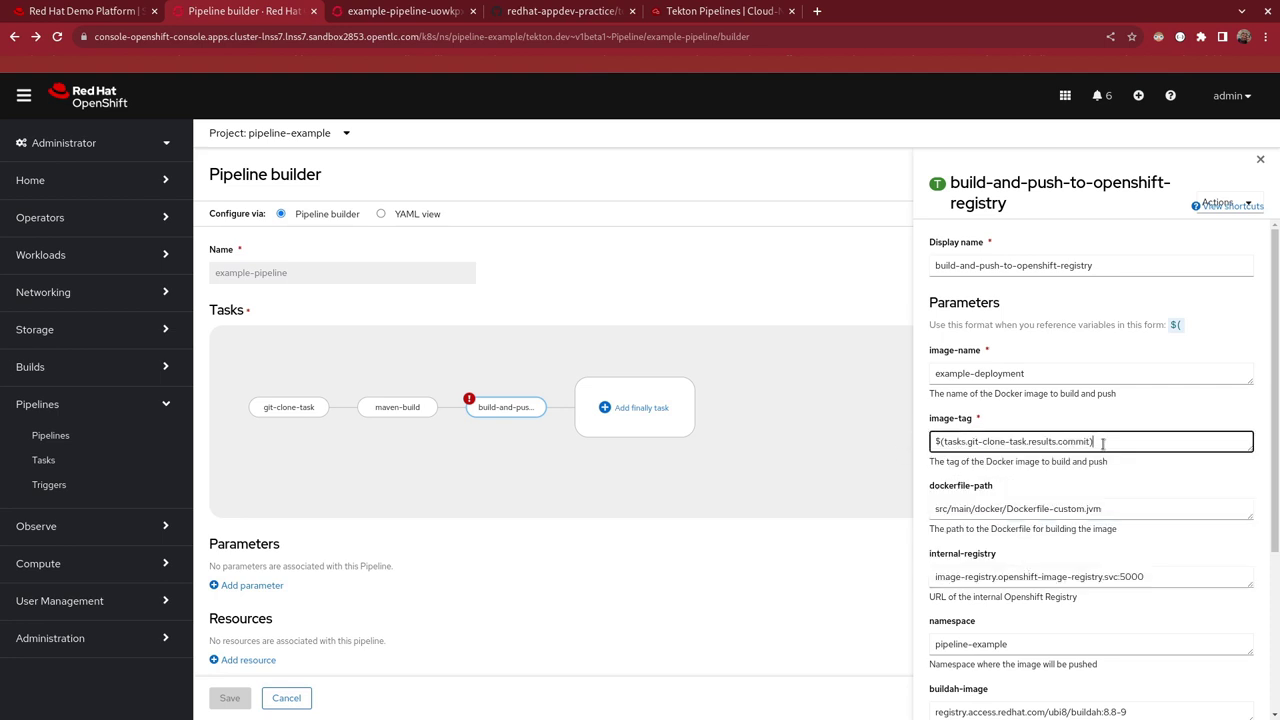
scroll(1103, 470, down, 2)
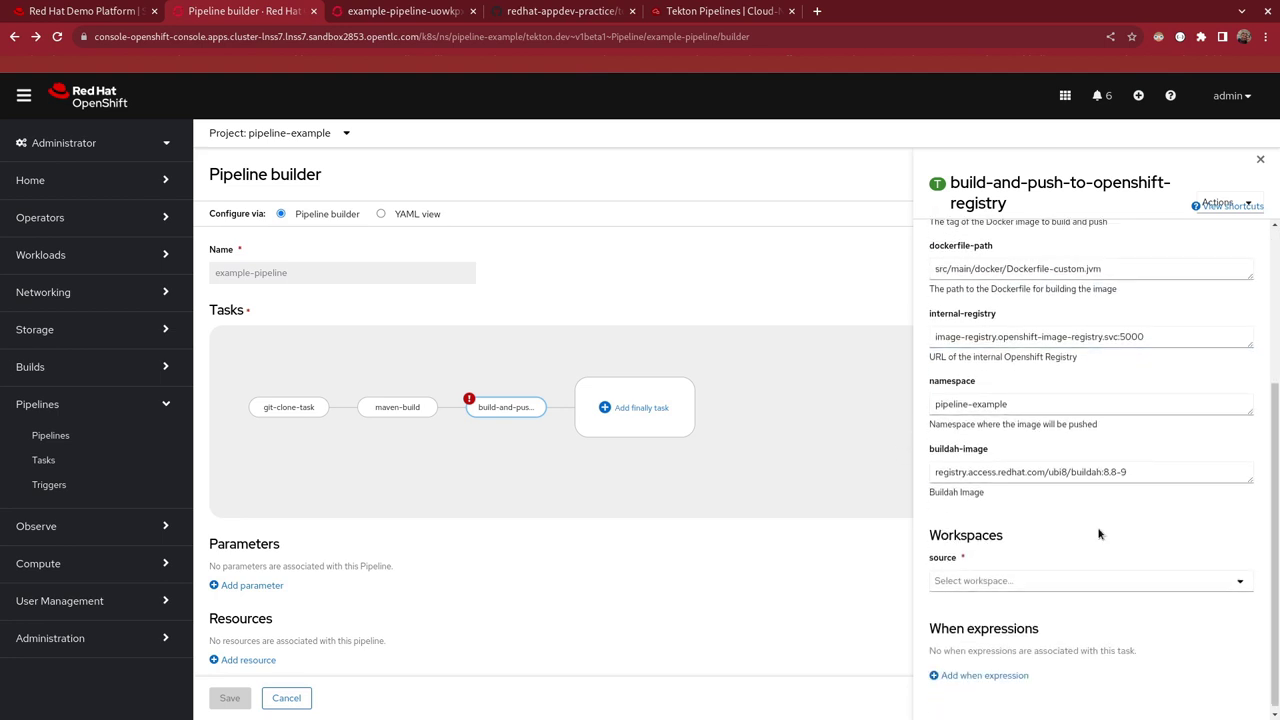
click(1062, 580)
click(1000, 608)
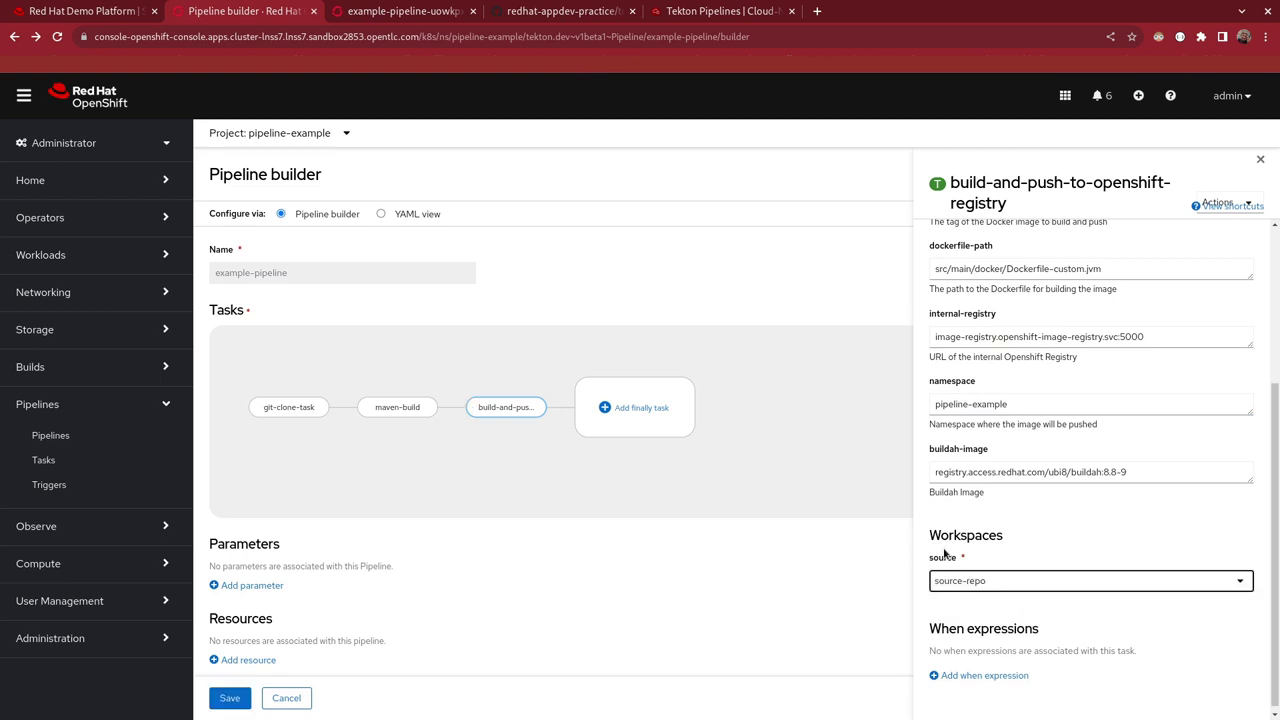
scroll(985, 541, up, 3)
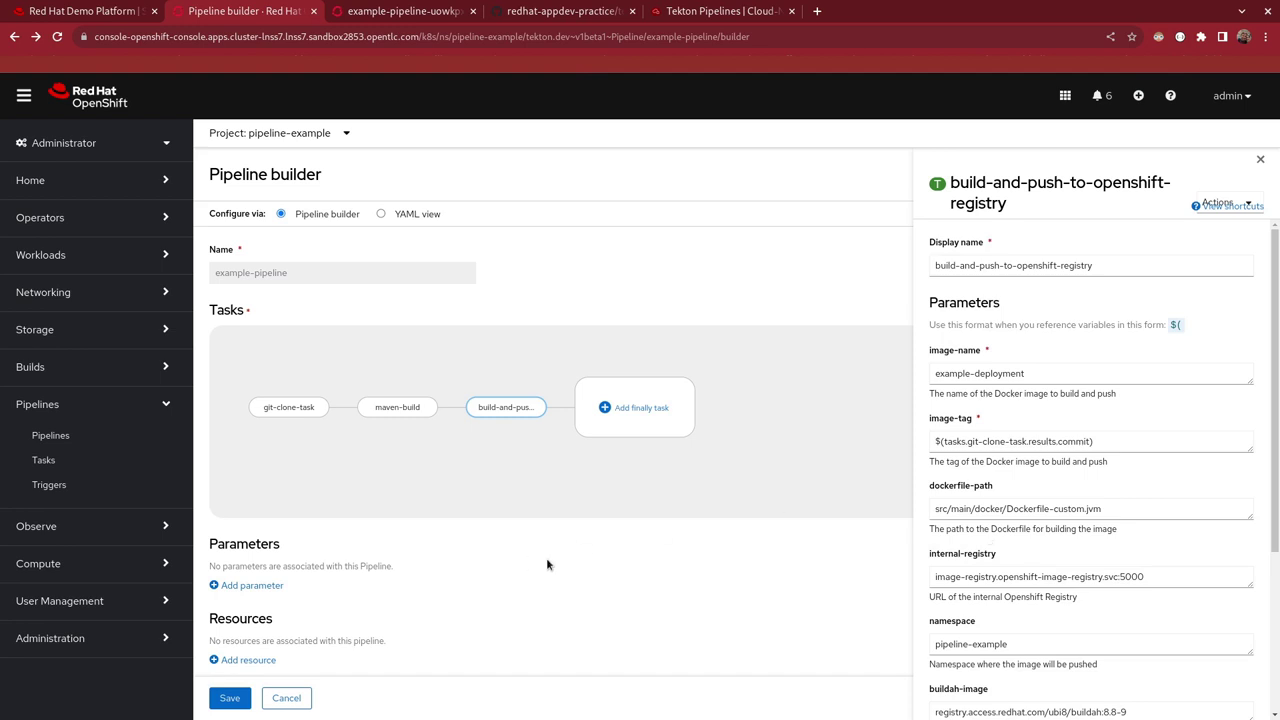
Add the helm-deploy task to the pipeline in parallel with maven-build
click(293, 378)
mouse_move(403, 406)
click(397, 428)
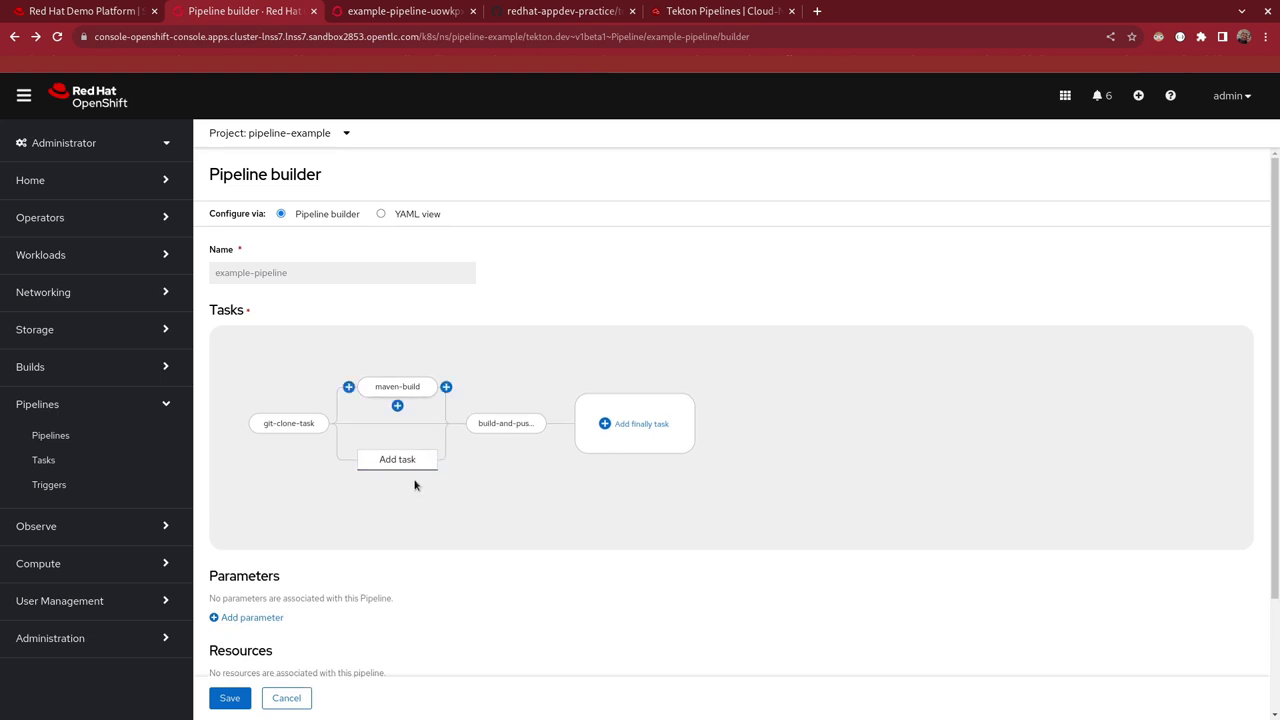
click(415, 463)
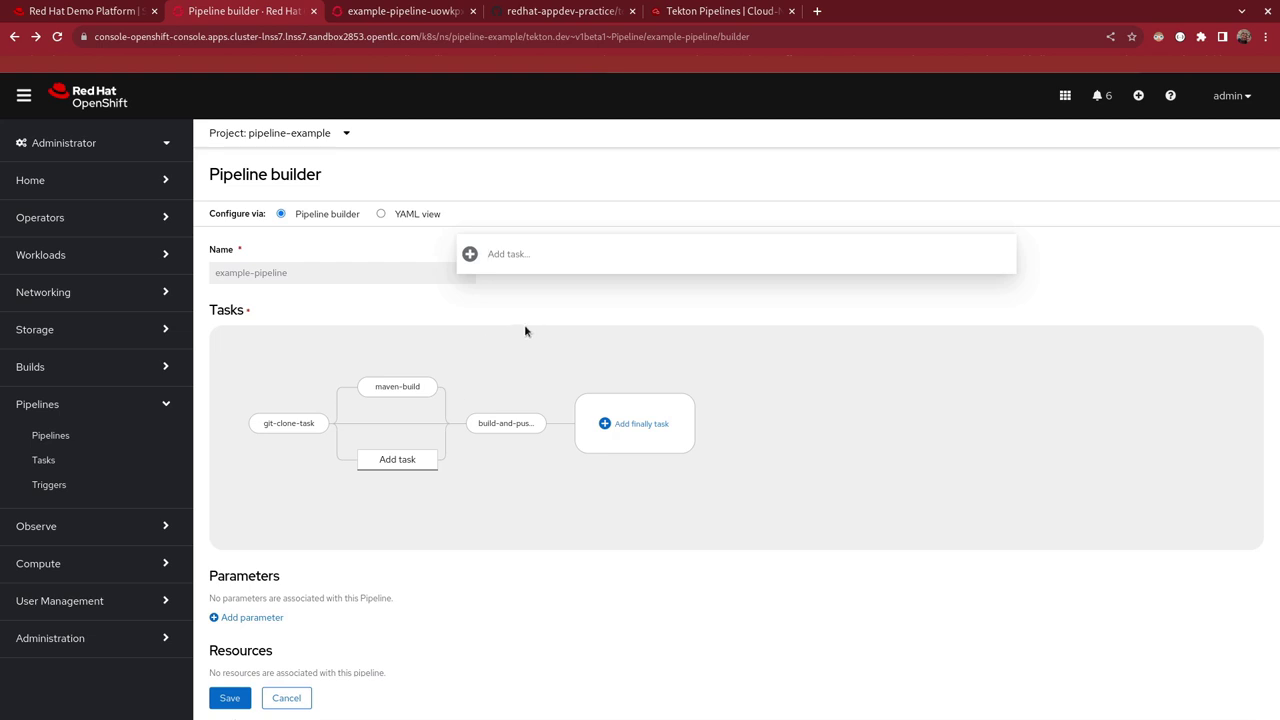
text(hj)
key(BackSpace)
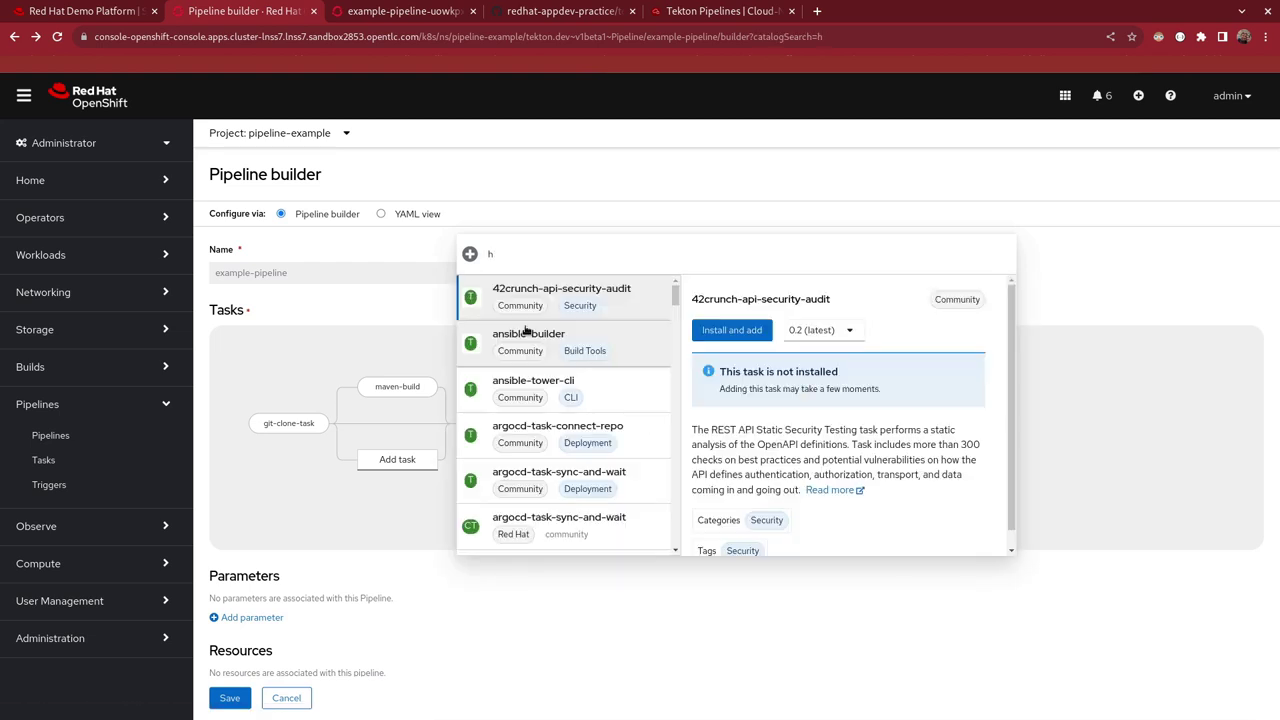
text(elm-dep)
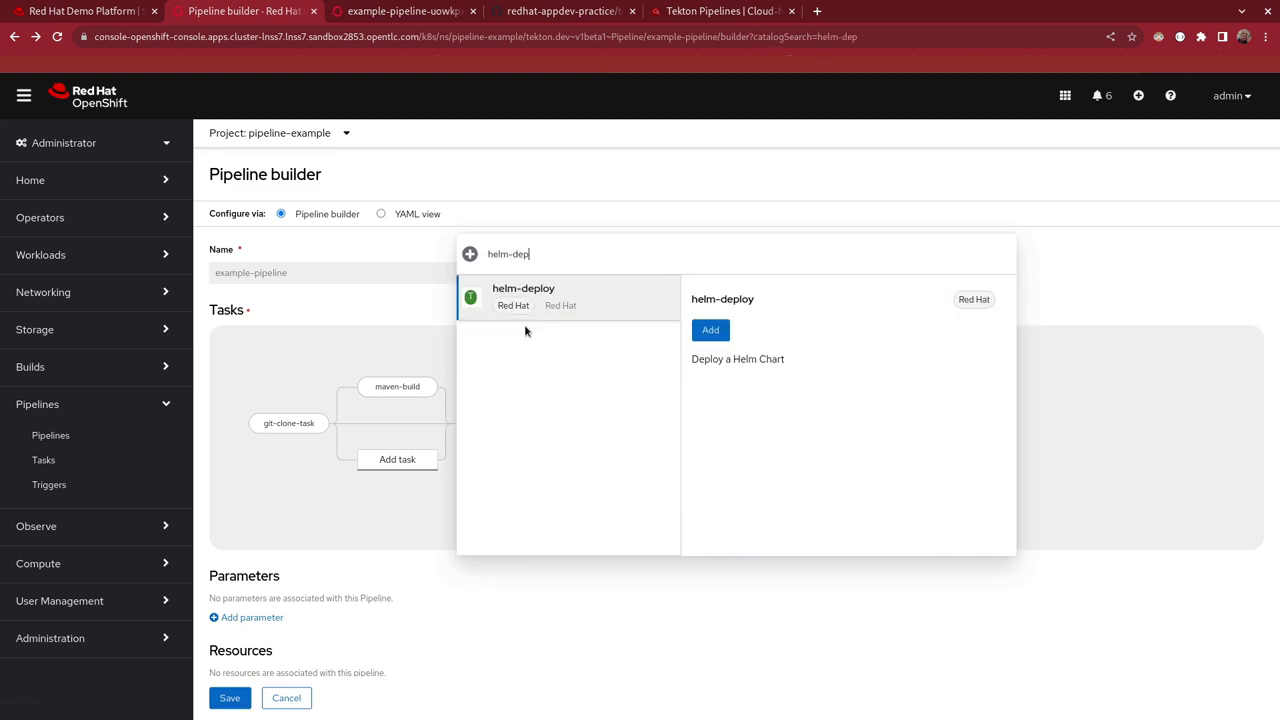
click(710, 330)
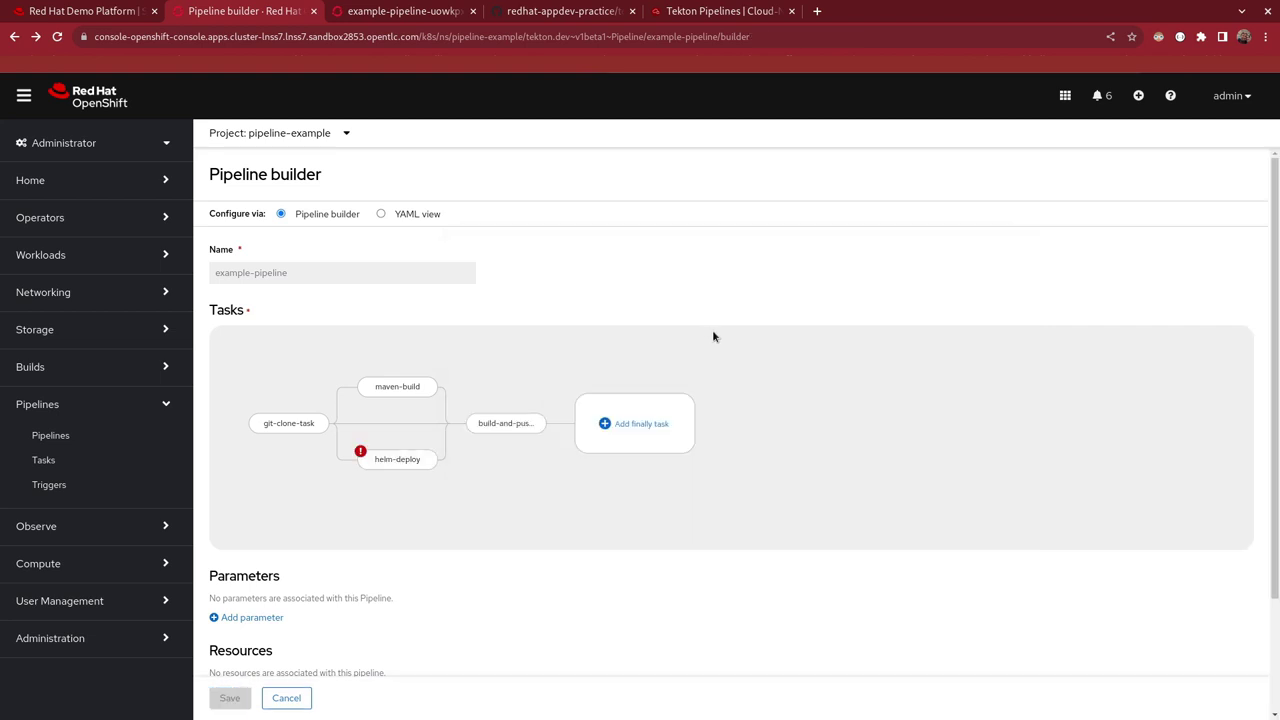
Set the helm-deploy task's image-name to example-deployment, copied from the build-and-push task
click(385, 462)
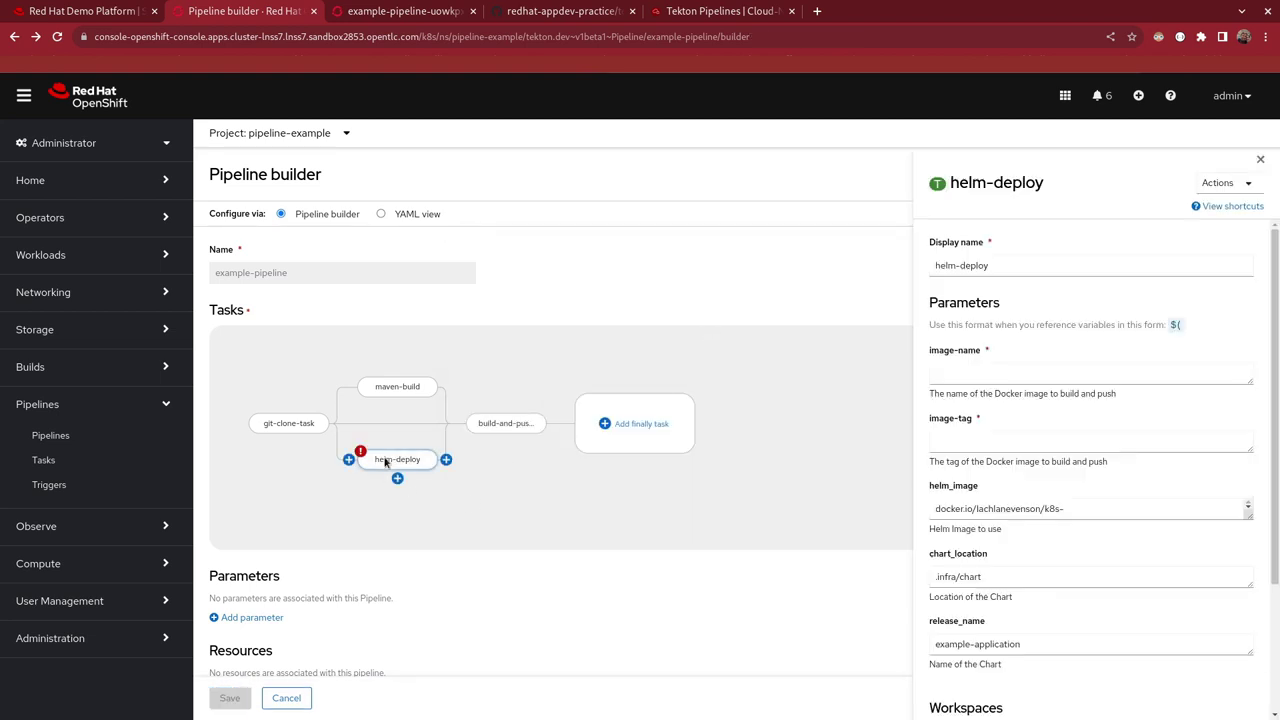
click(955, 374)
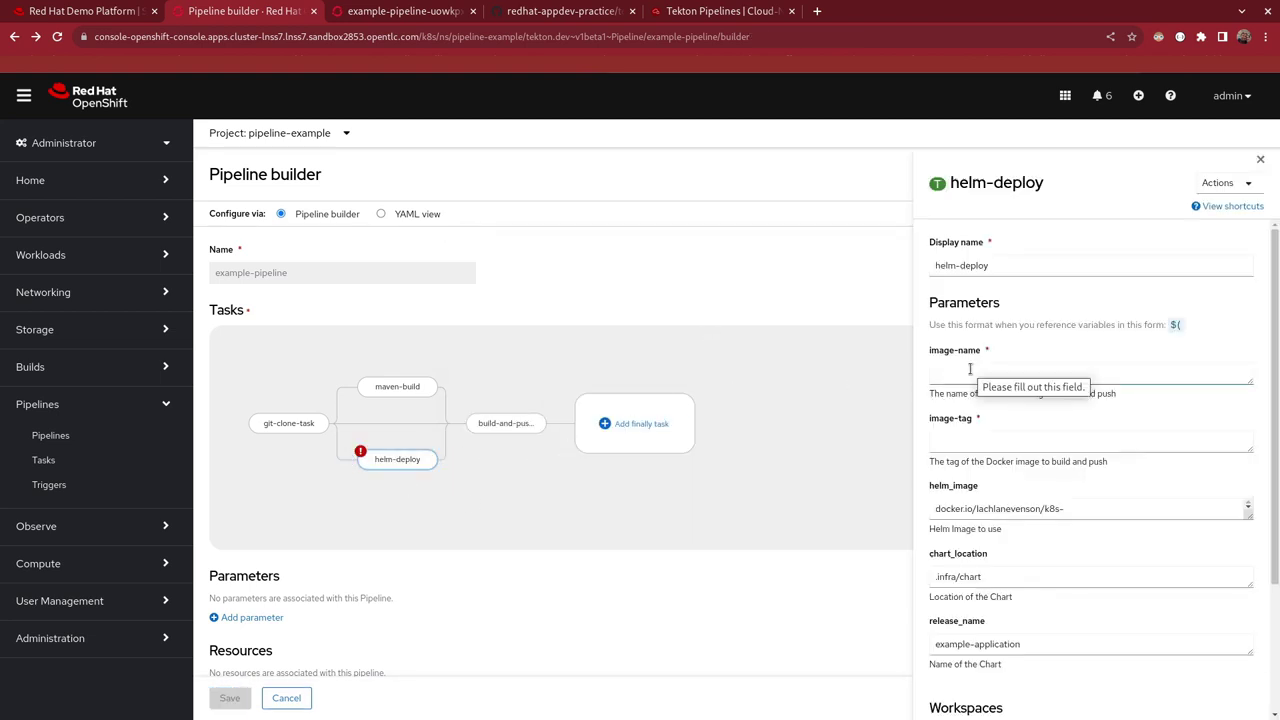
click(505, 428)
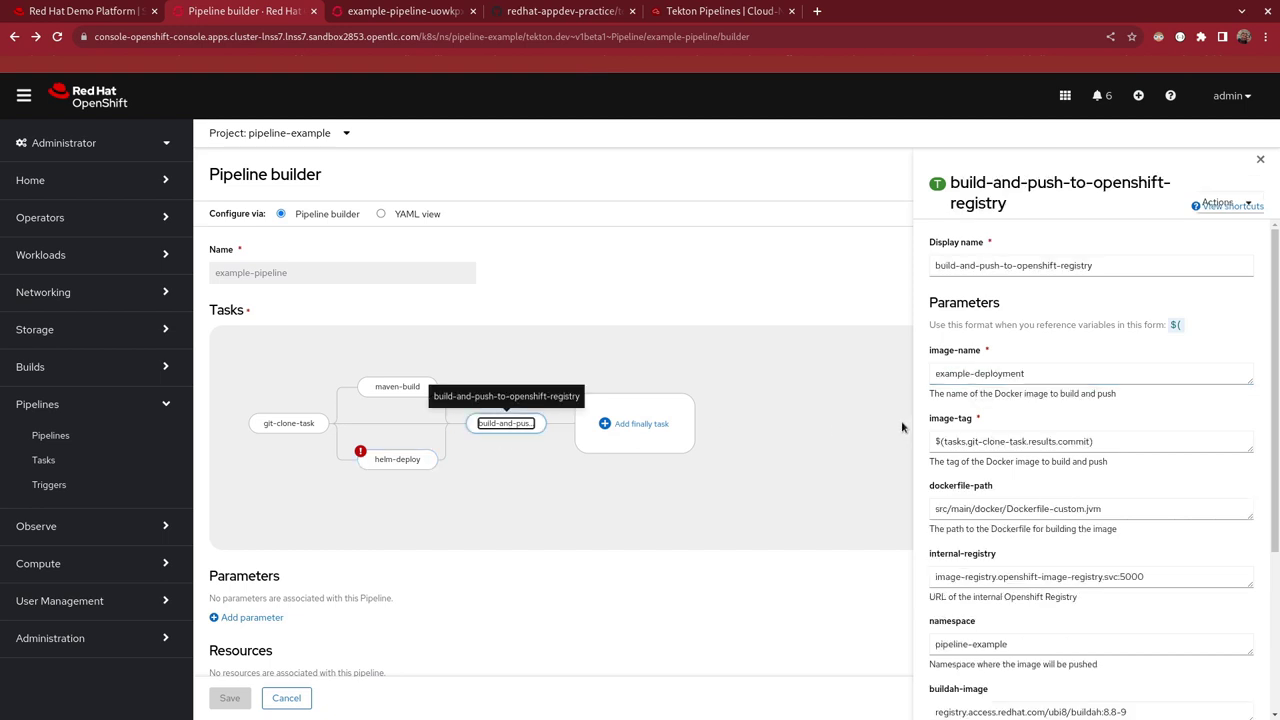
drag(1058, 379, 841, 373)
key(ctrl+c)
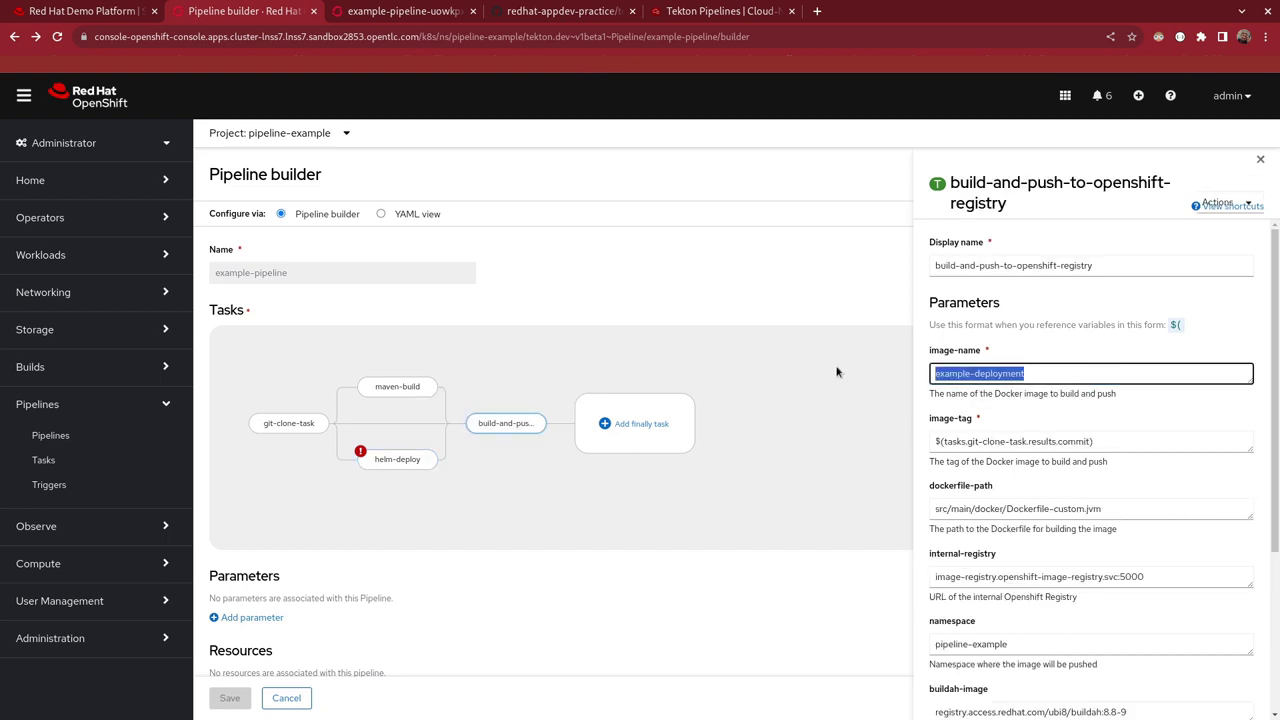
click(398, 460)
click(970, 373)
key(ctrl+v)
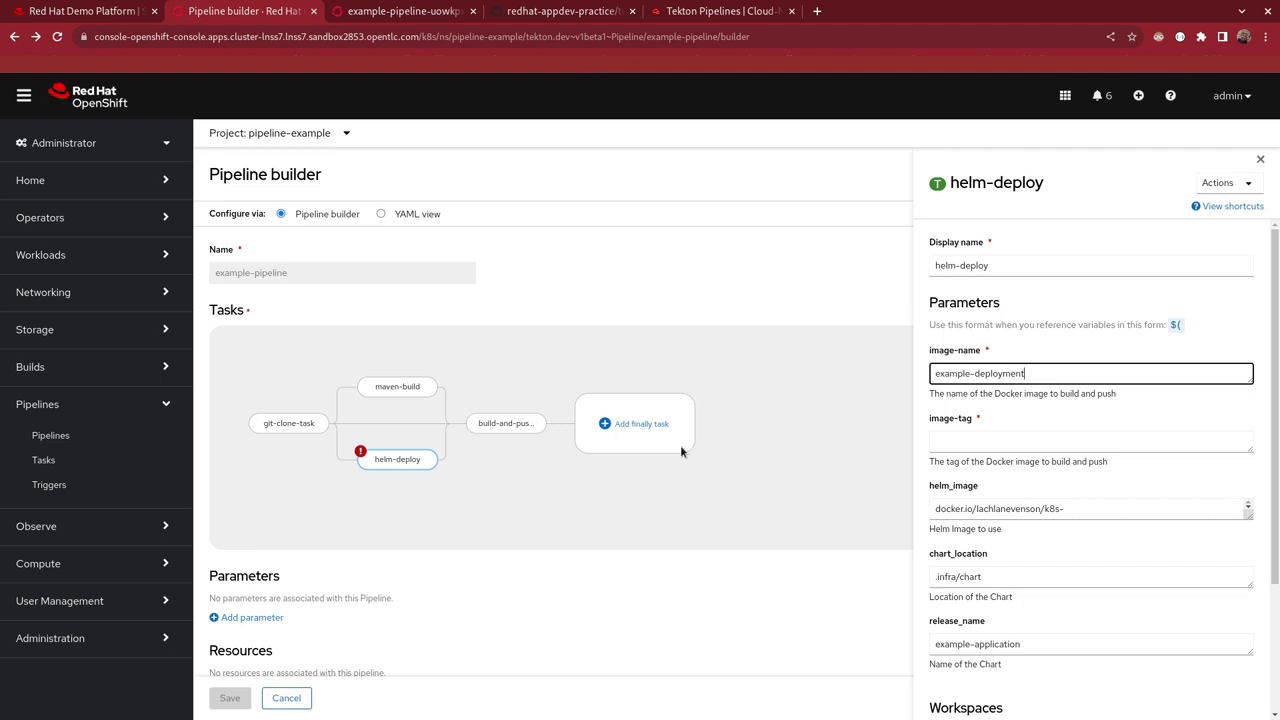
Copy the build-and-push task's image-tag $(tasks.git-clone-task.results.commit) into the helm-deploy task's image-tag
click(505, 423)
drag(1095, 441, 758, 444)
key(ctrl+c)
click(400, 460)
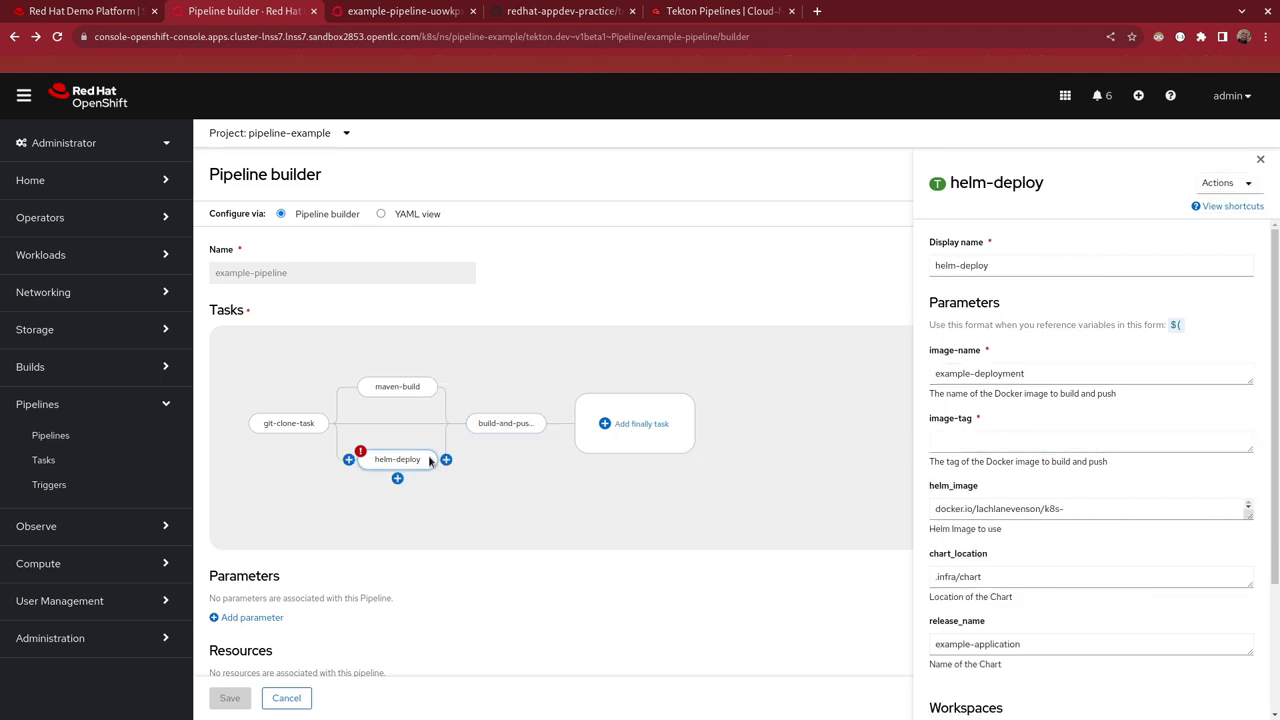
click(979, 445)
key(ctrl+v)
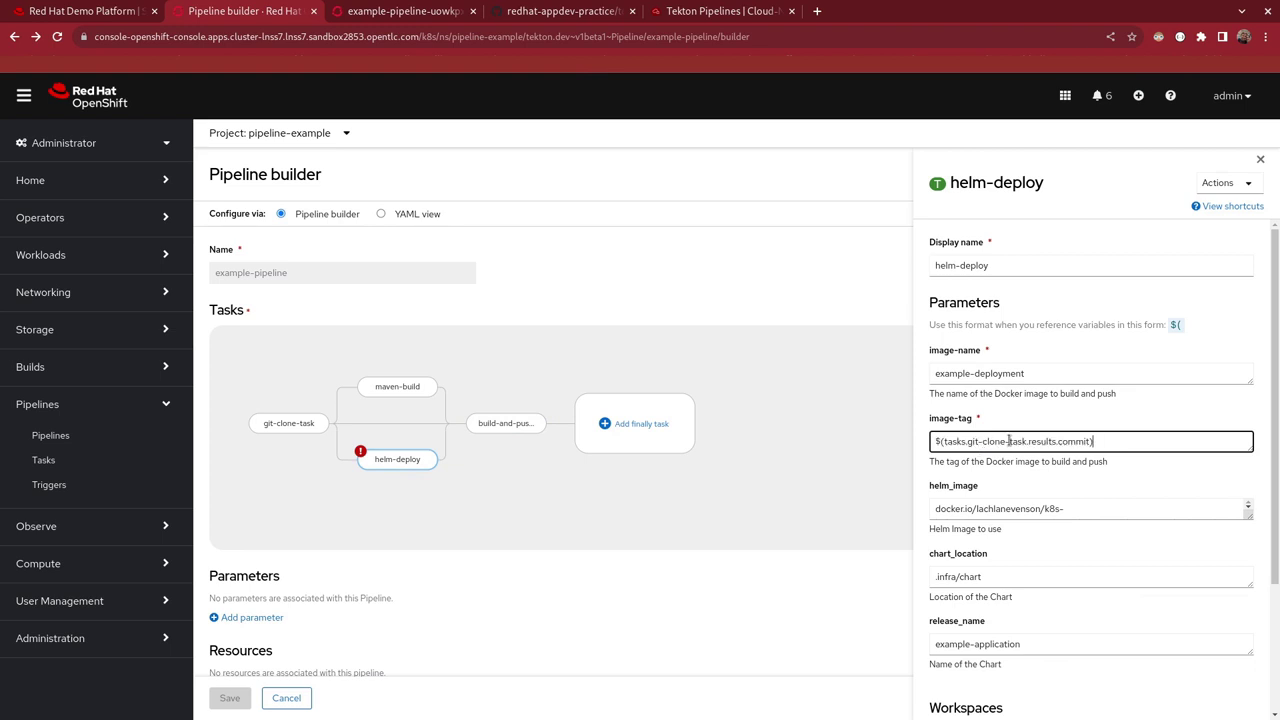
Assign source-repo as the helm-deploy task's source workspace and save the pipeline
scroll(1031, 449, down, 2)
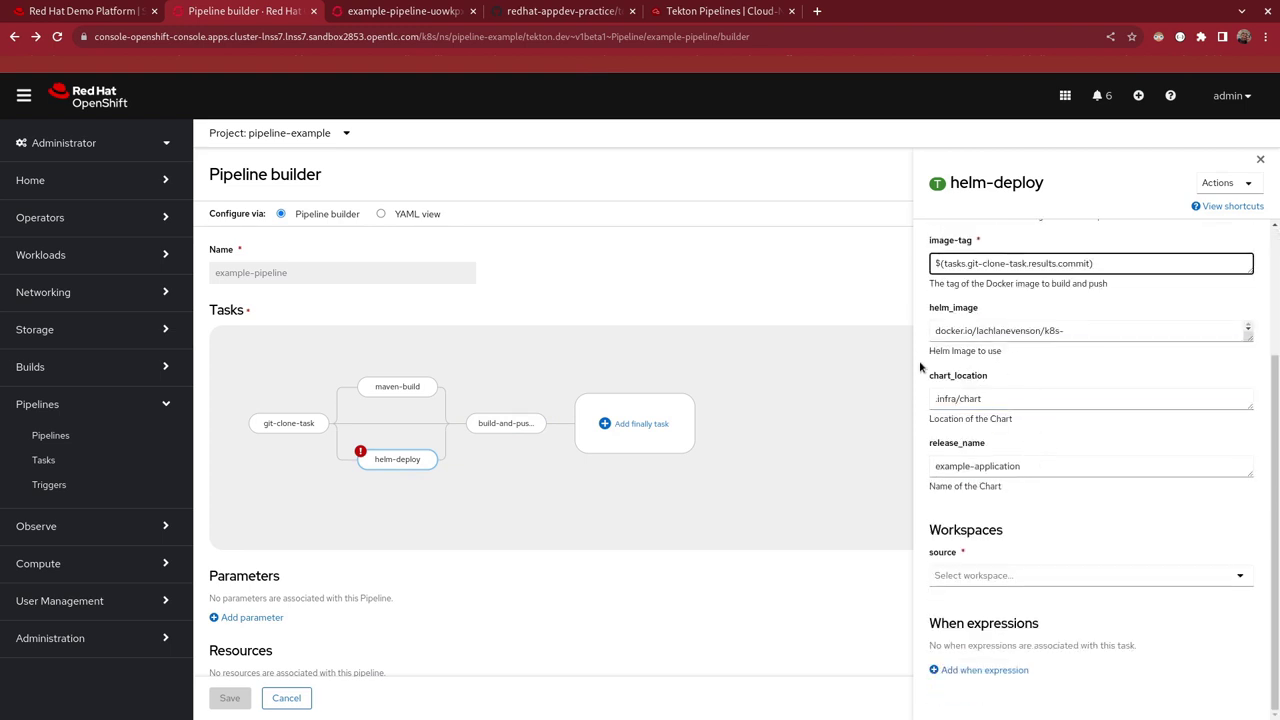
click(1000, 576)
click(1002, 607)
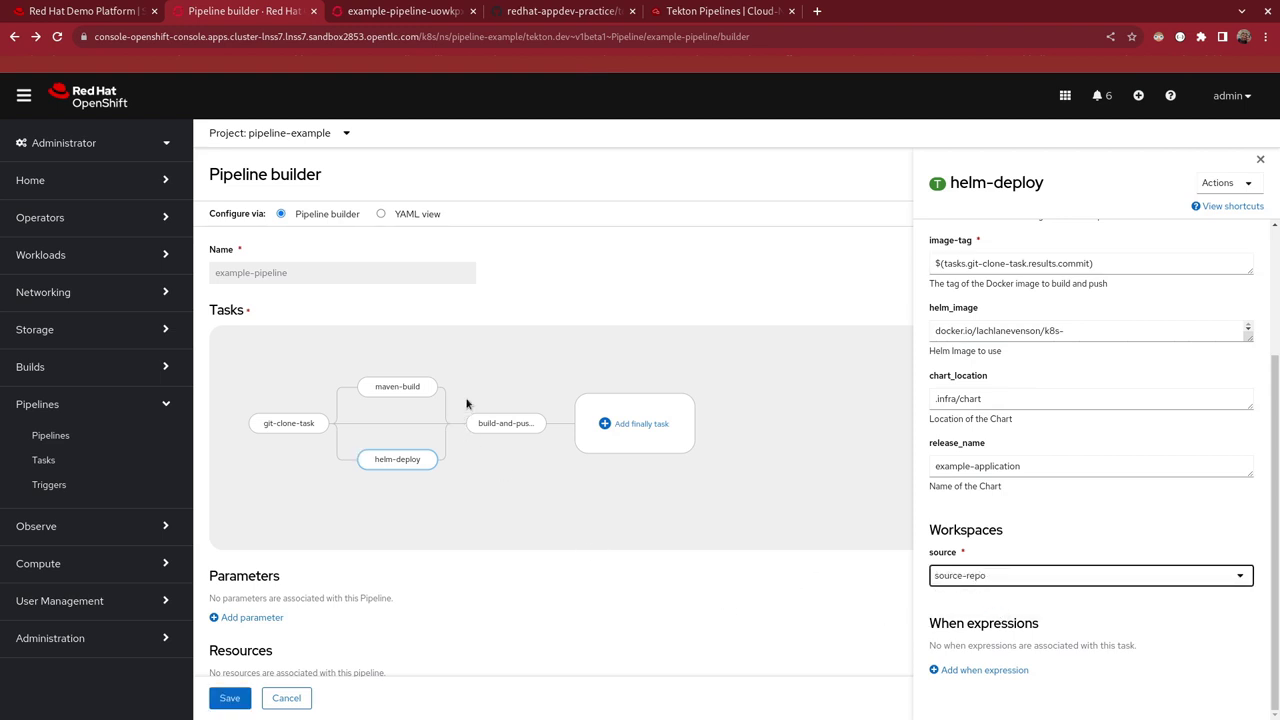
scroll(298, 560, down, 3)
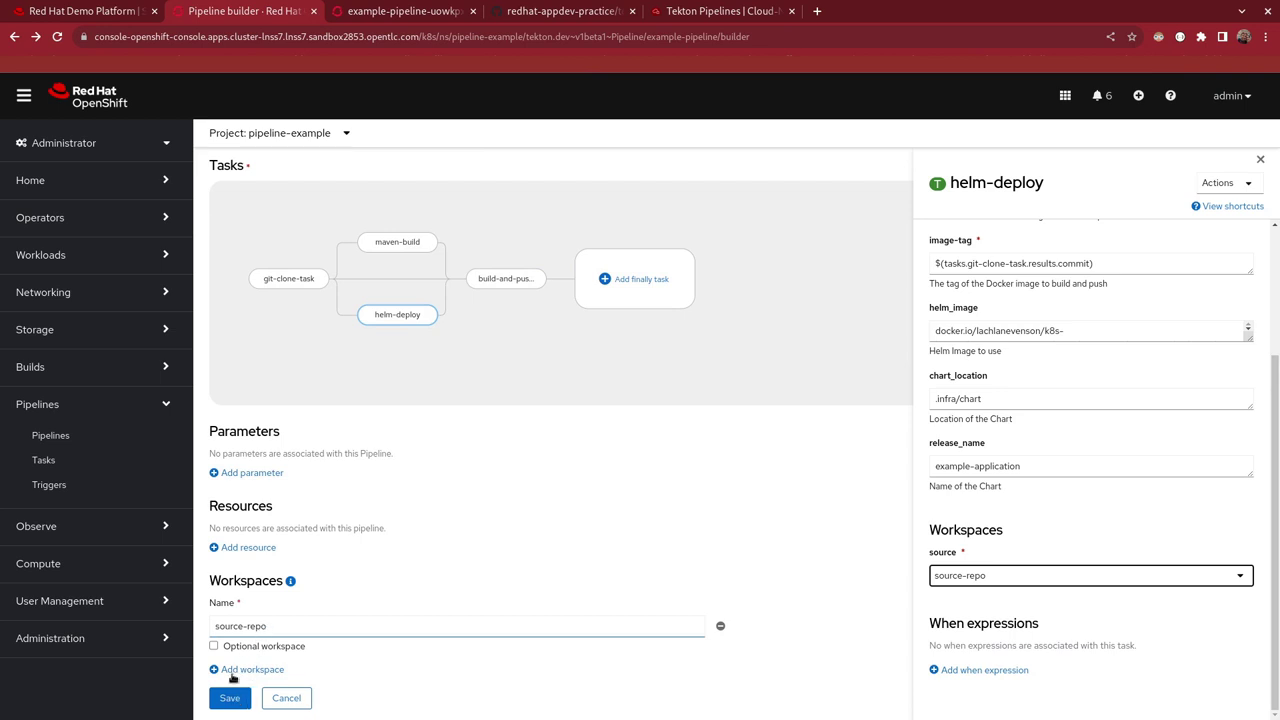
click(232, 700)
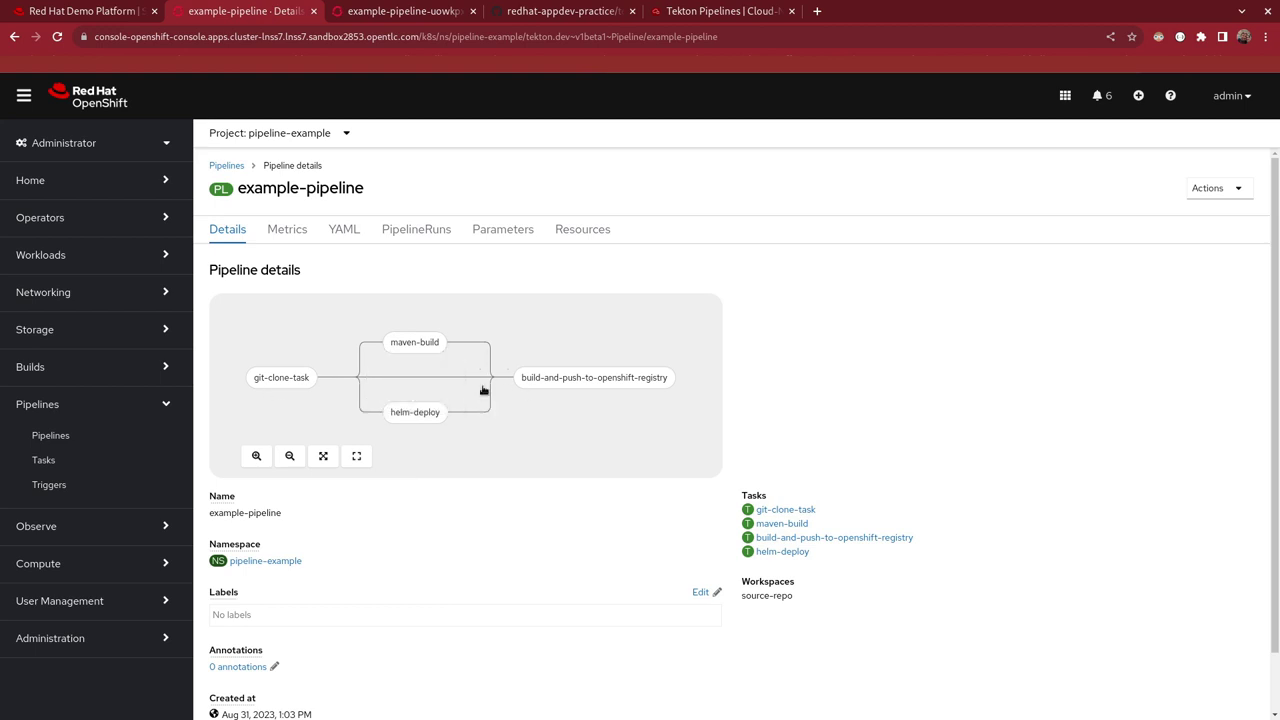
Examine the pipeline's YAML definition, covering its metadata, the tasks list and the maven-build task's runAfter entry
click(351, 228)
scroll(546, 381, down, 2)
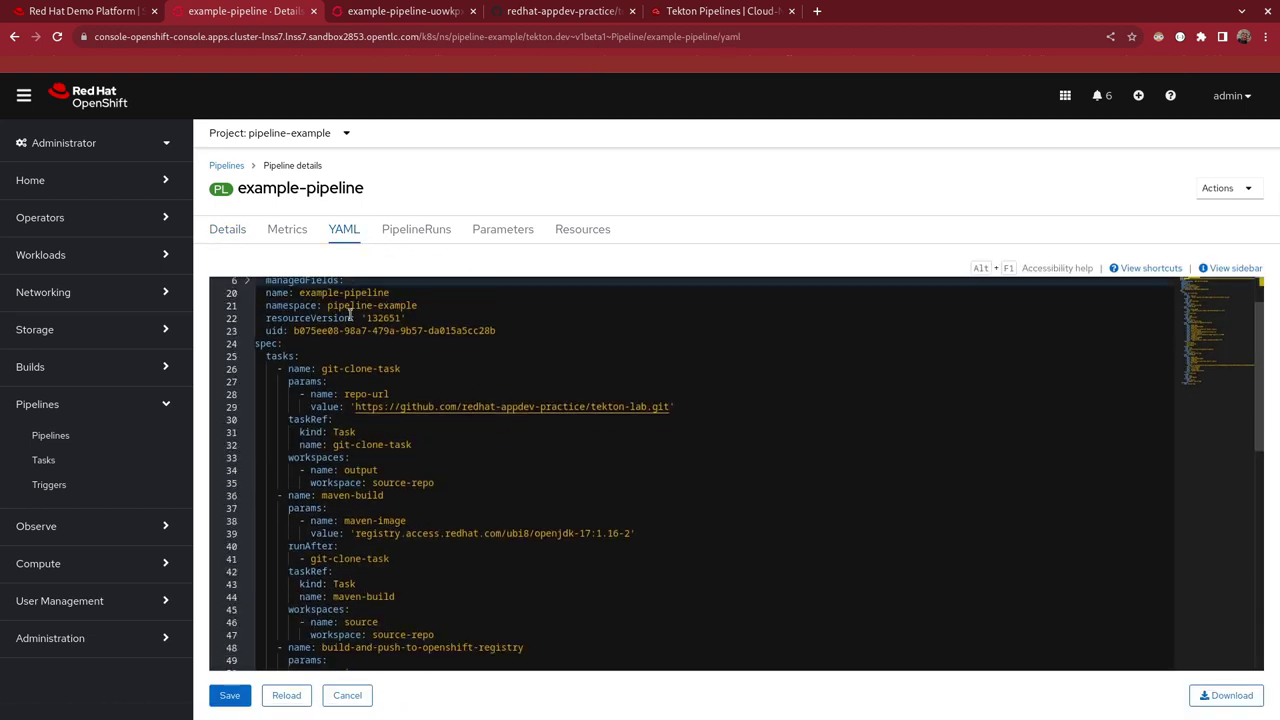
scroll(290, 340, up, 2)
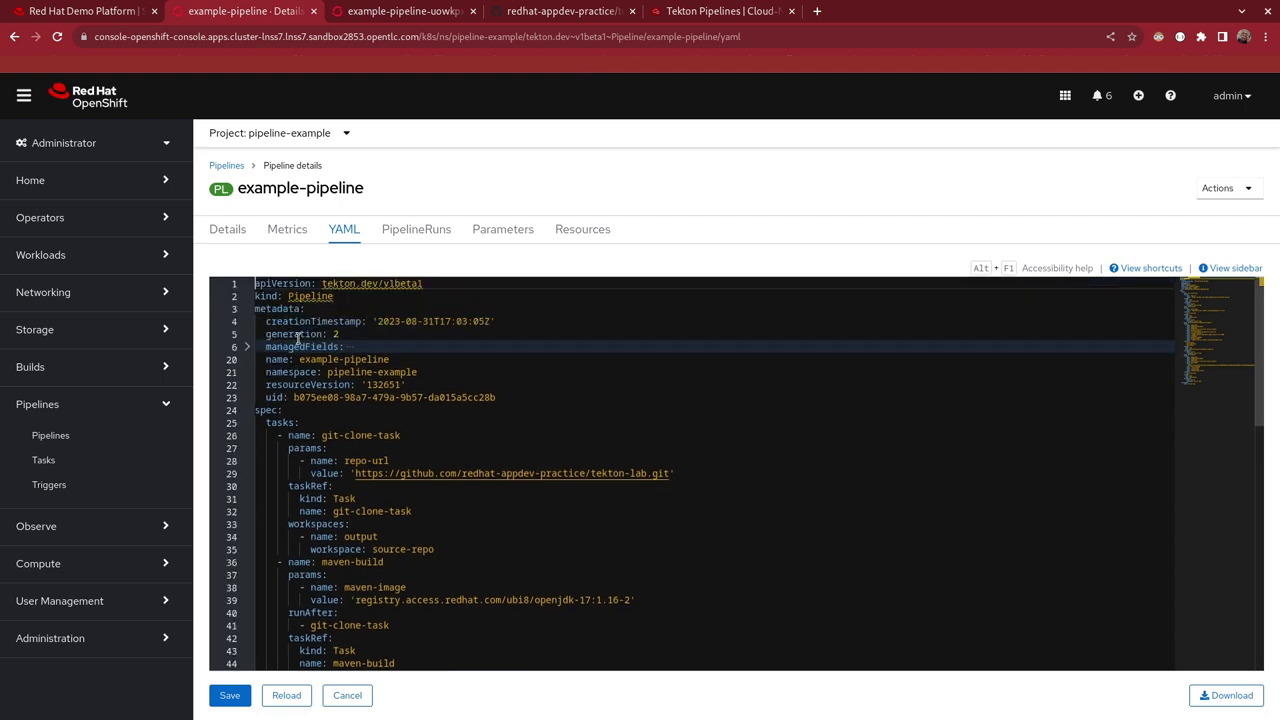
drag(285, 297, 497, 410)
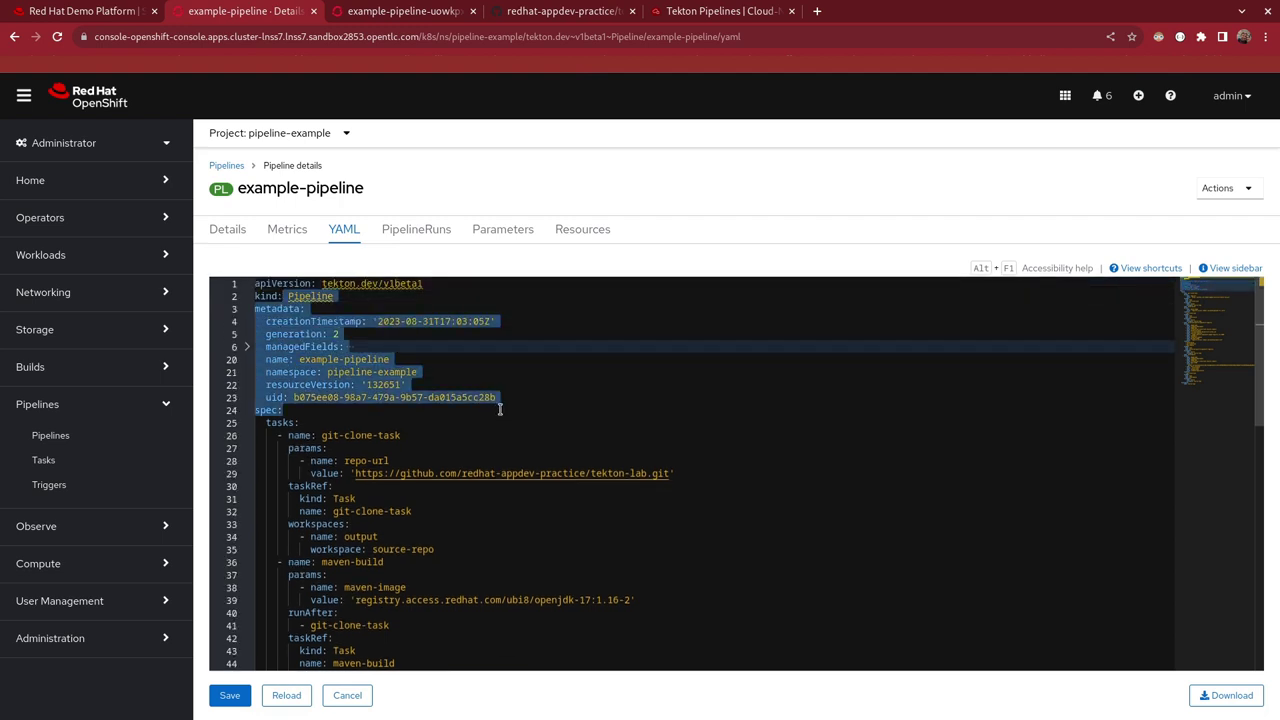
double_click(285, 422)
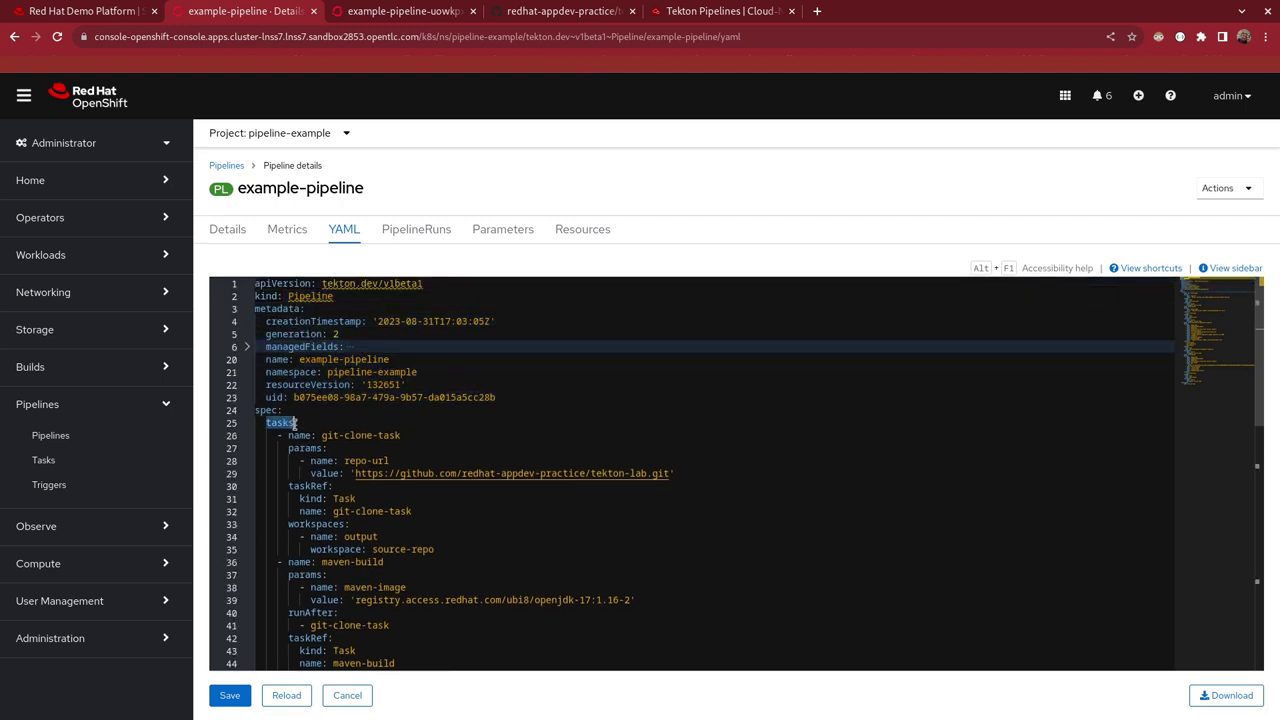
scroll(404, 560, down, 2)
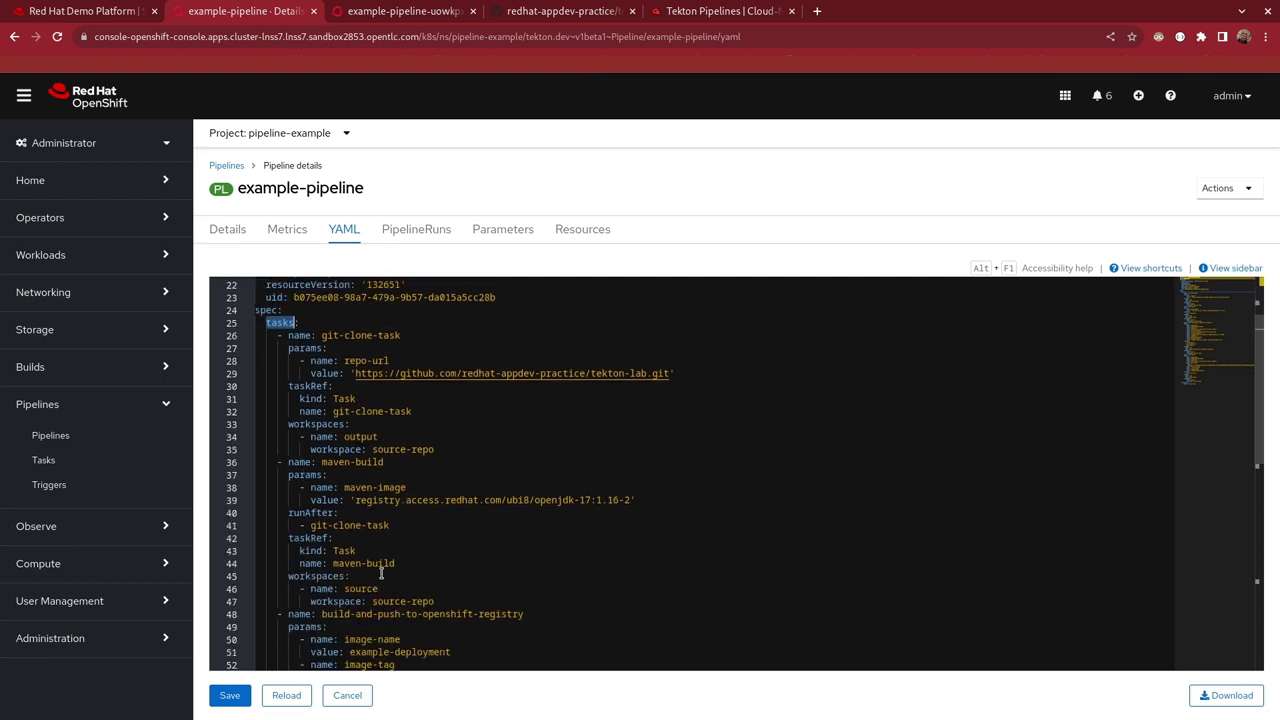
scroll(447, 538, down, 1)
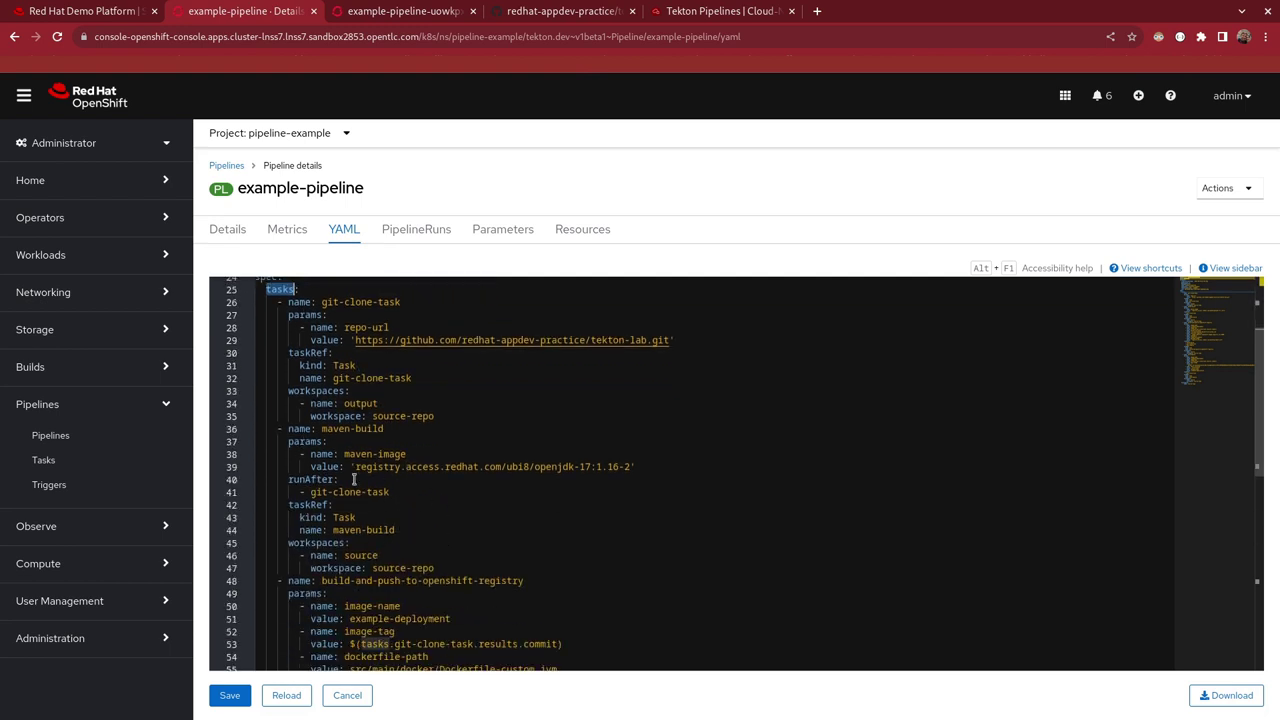
drag(289, 479, 416, 492)
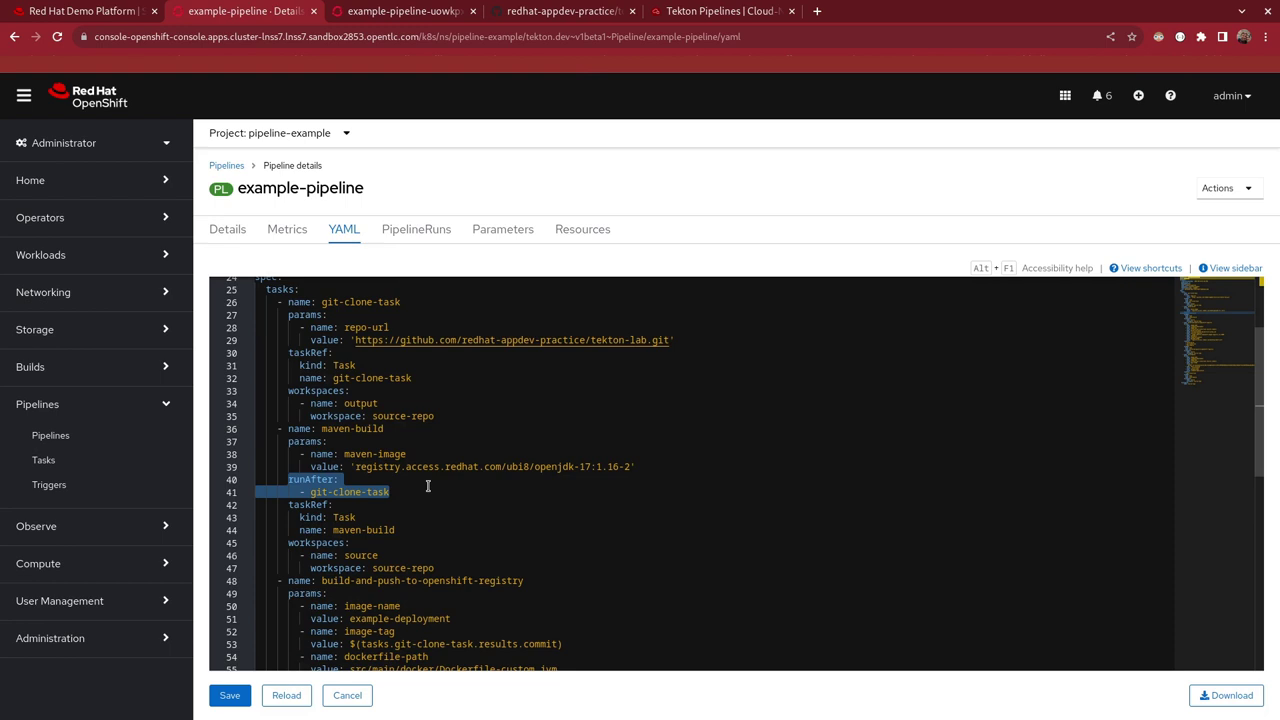
drag(333, 441, 408, 432)
scroll(410, 431, down, 2)
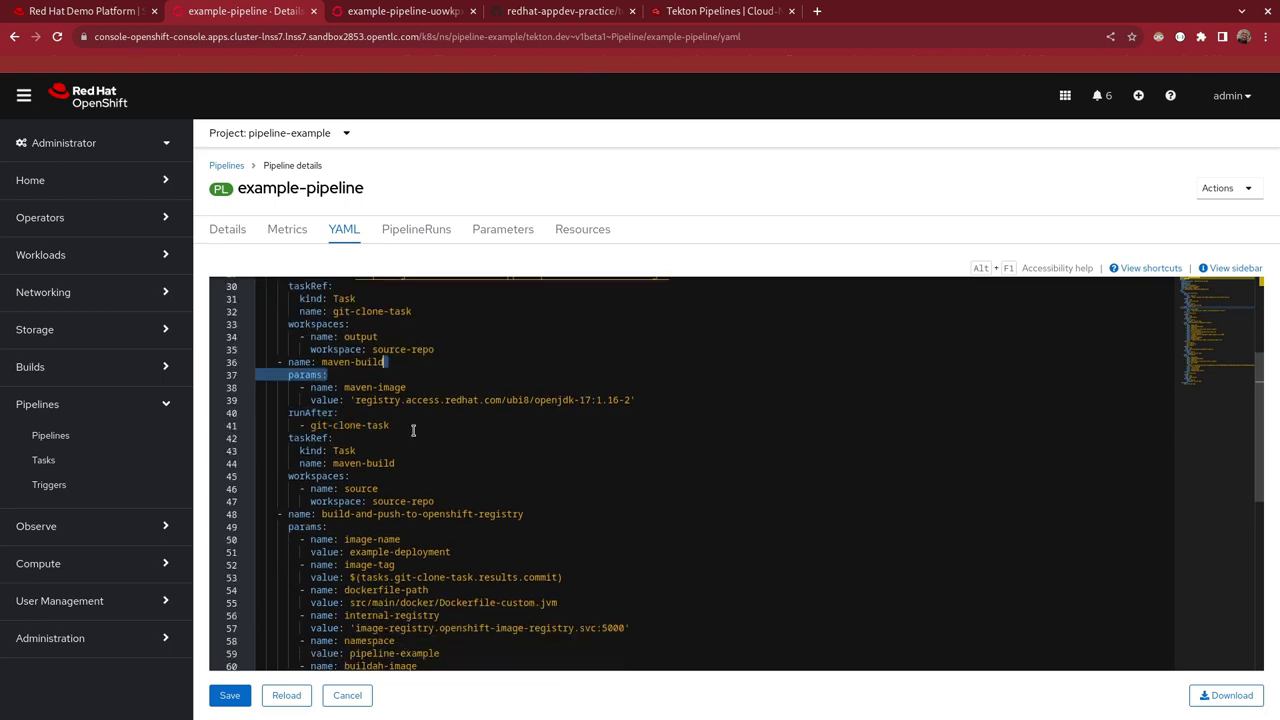
Remove git-clone-task and helm-deploy from the build-and-push-to-openshift-registry task's runAfter list in the YAML, keeping only maven-build
scroll(414, 430, down, 2)
drag(322, 447, 520, 446)
scroll(520, 446, down, 3)
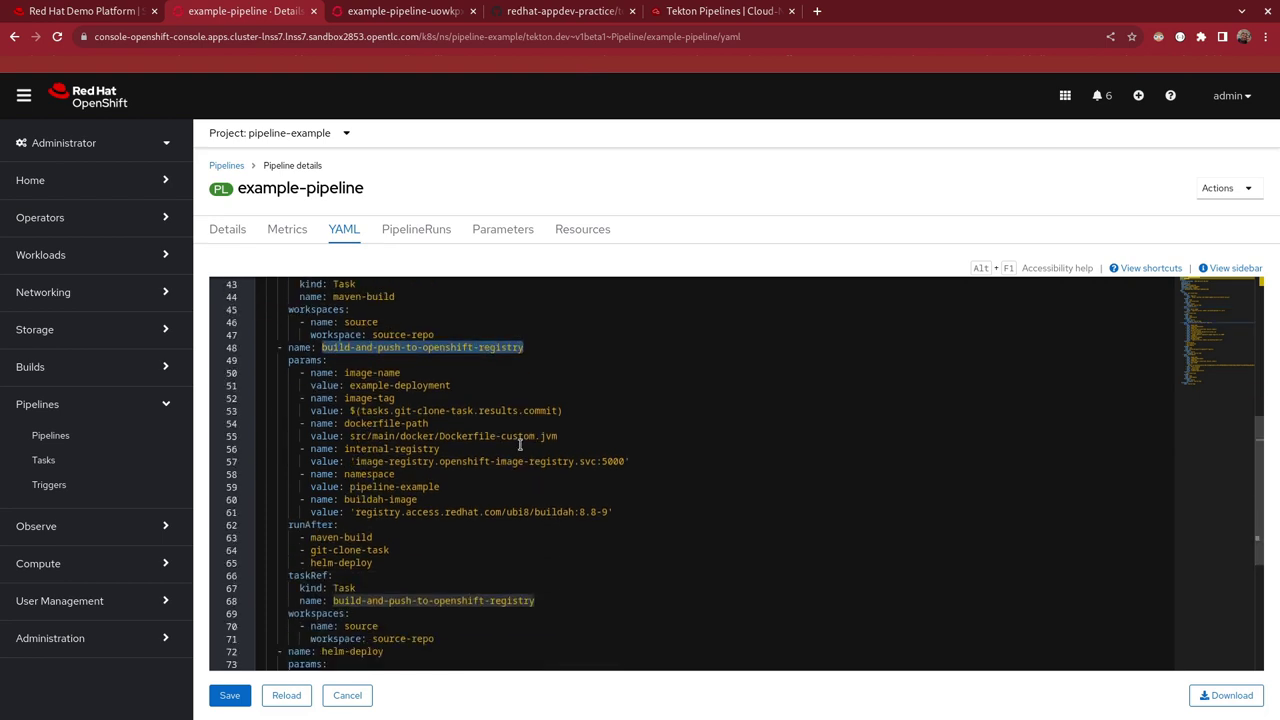
scroll(402, 503, down, 1)
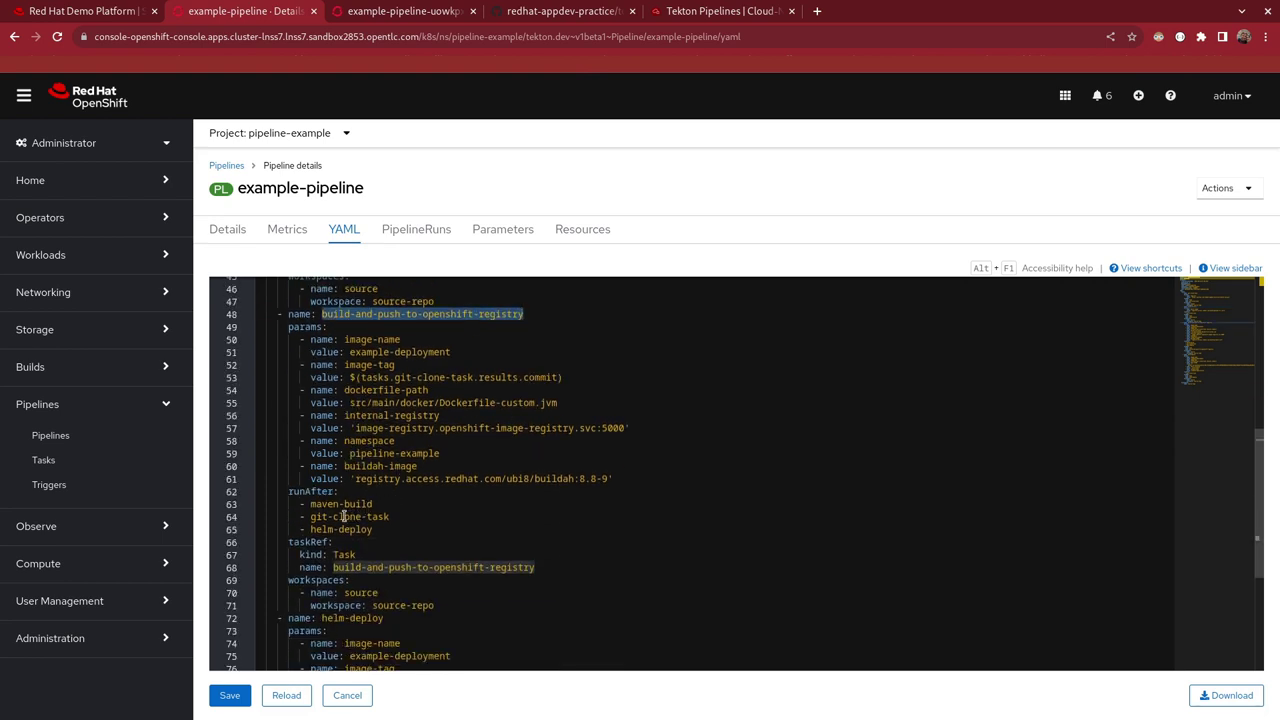
drag(391, 532, 400, 504)
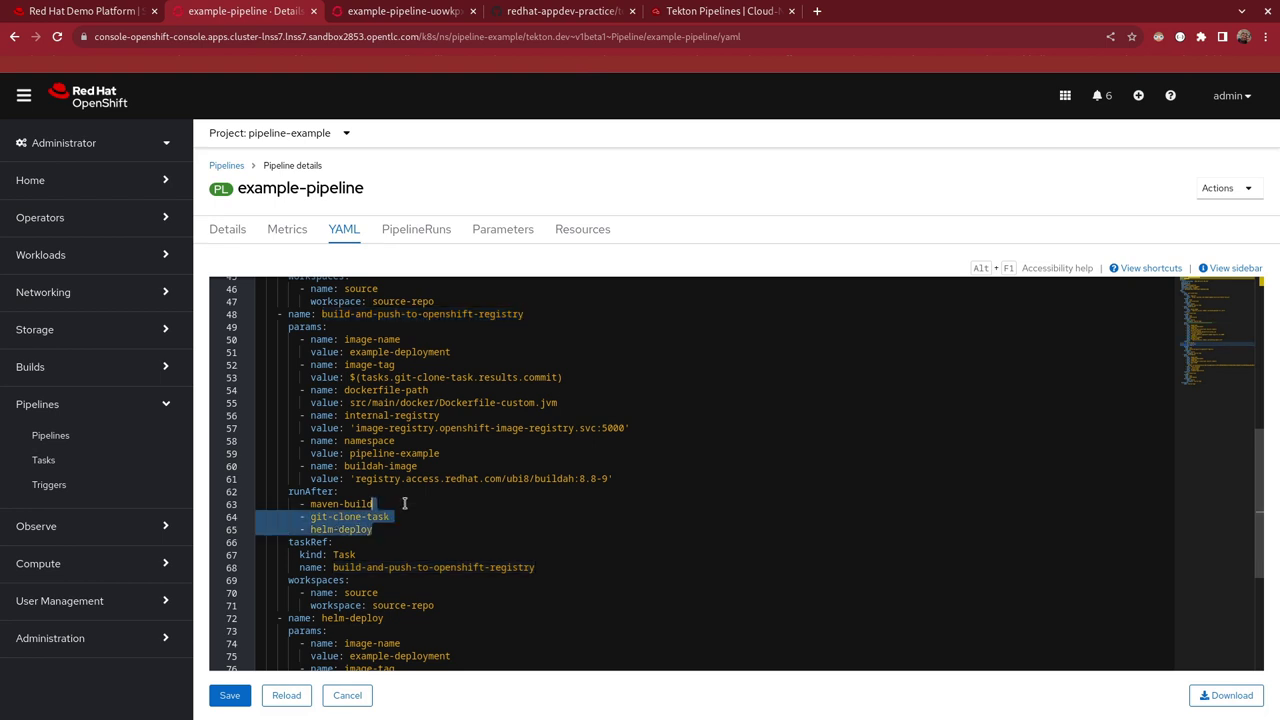
key(Delete)
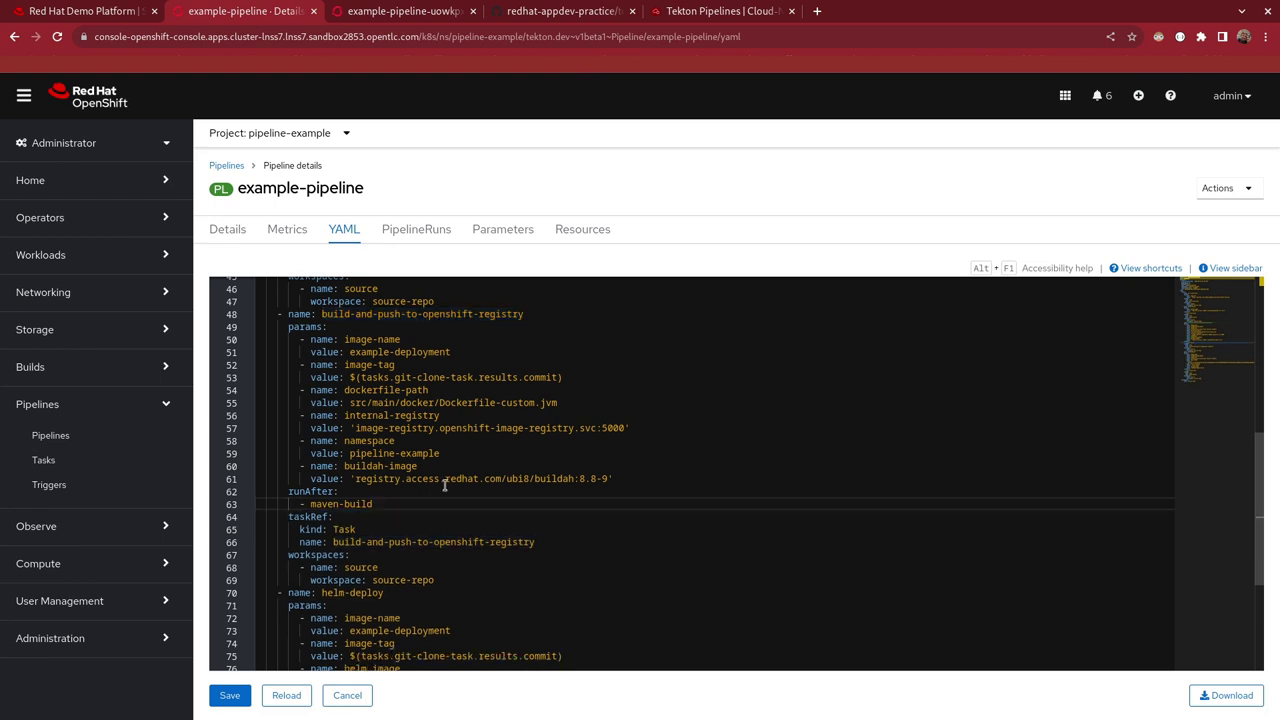
Check the helm-deploy task's runAfter entry, then save the pipeline YAML and open the pipeline details
scroll(447, 484, down, 4)
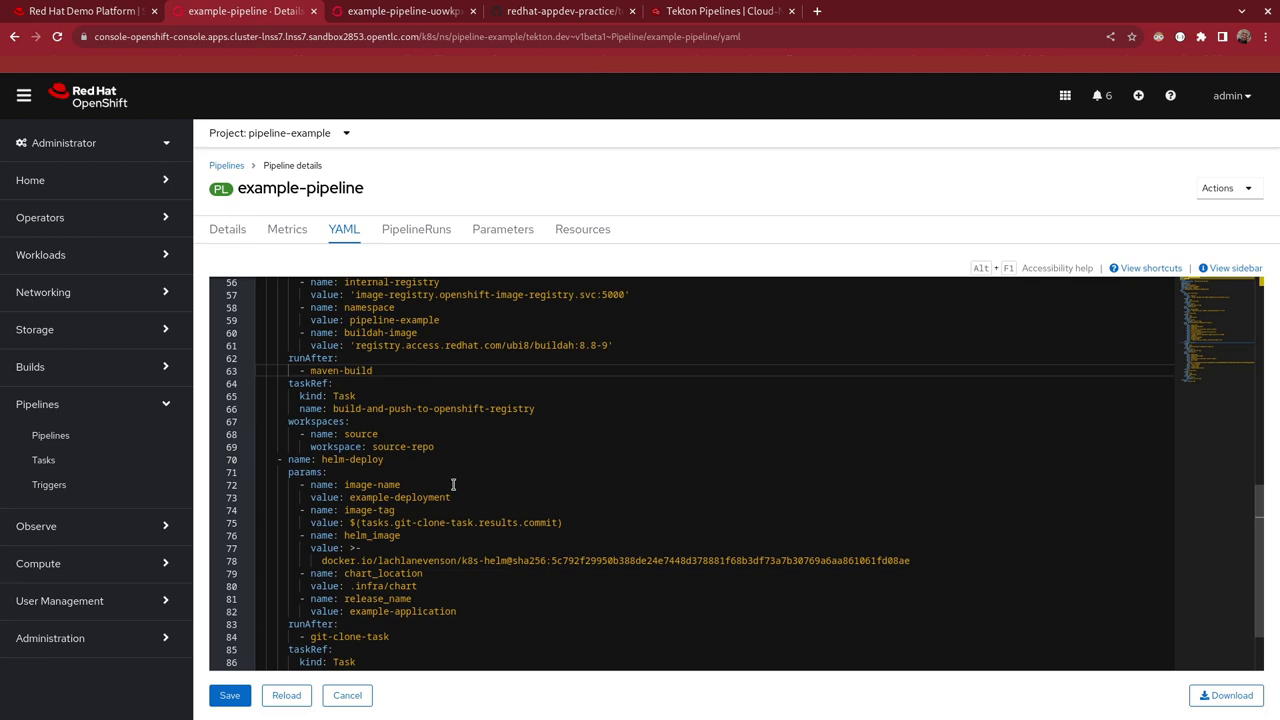
scroll(452, 487, down, 3)
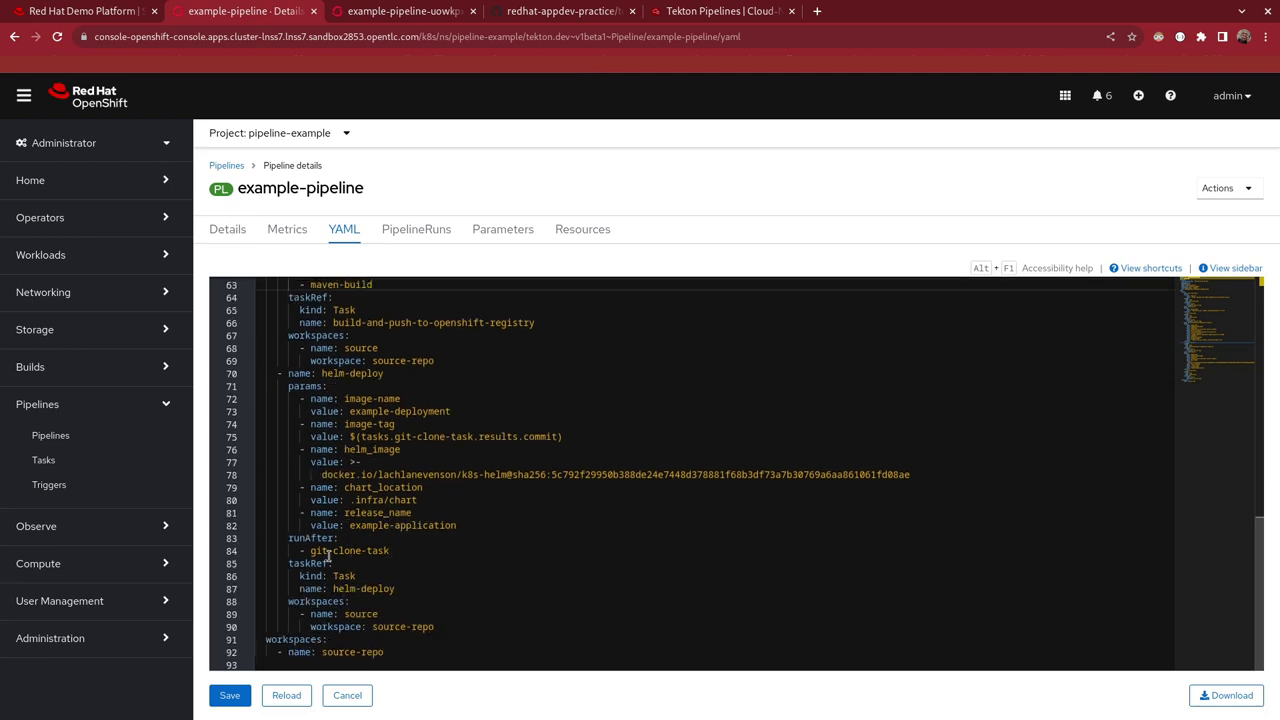
mouse_move(309, 551)
mouse_down()
mouse_move(390, 551)
mouse_move(277, 539)
mouse_up()
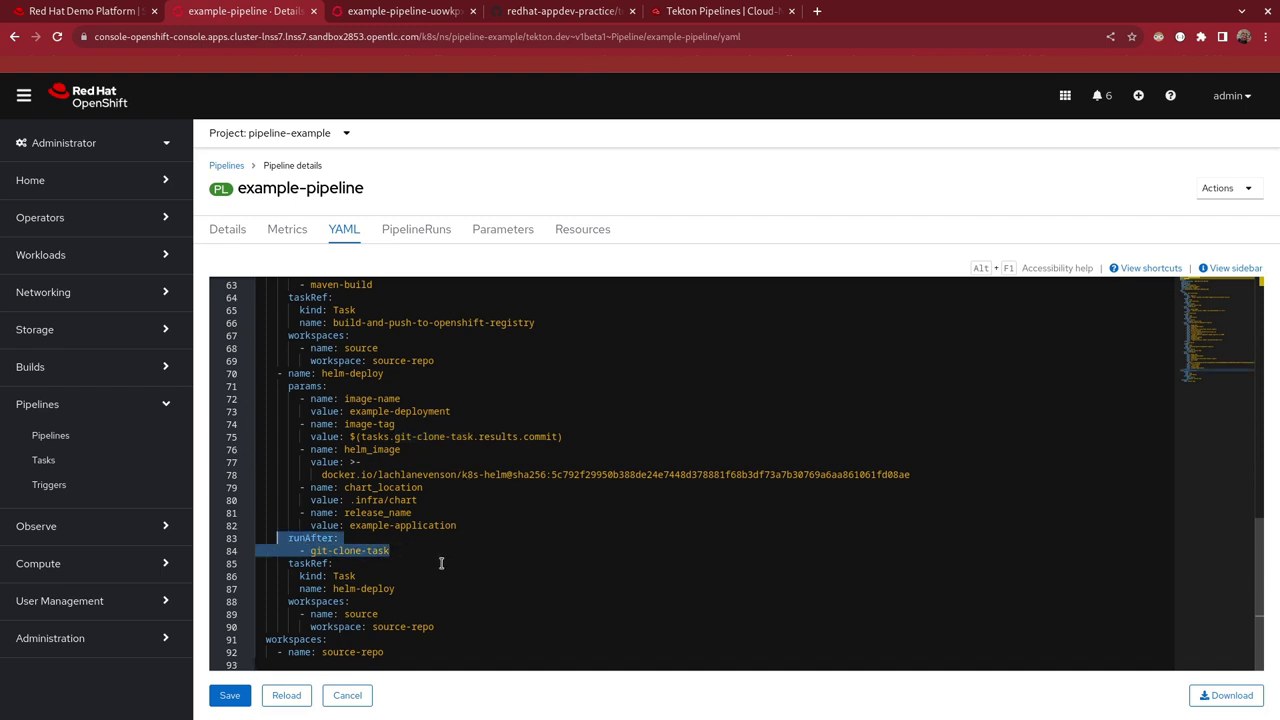
click(229, 695)
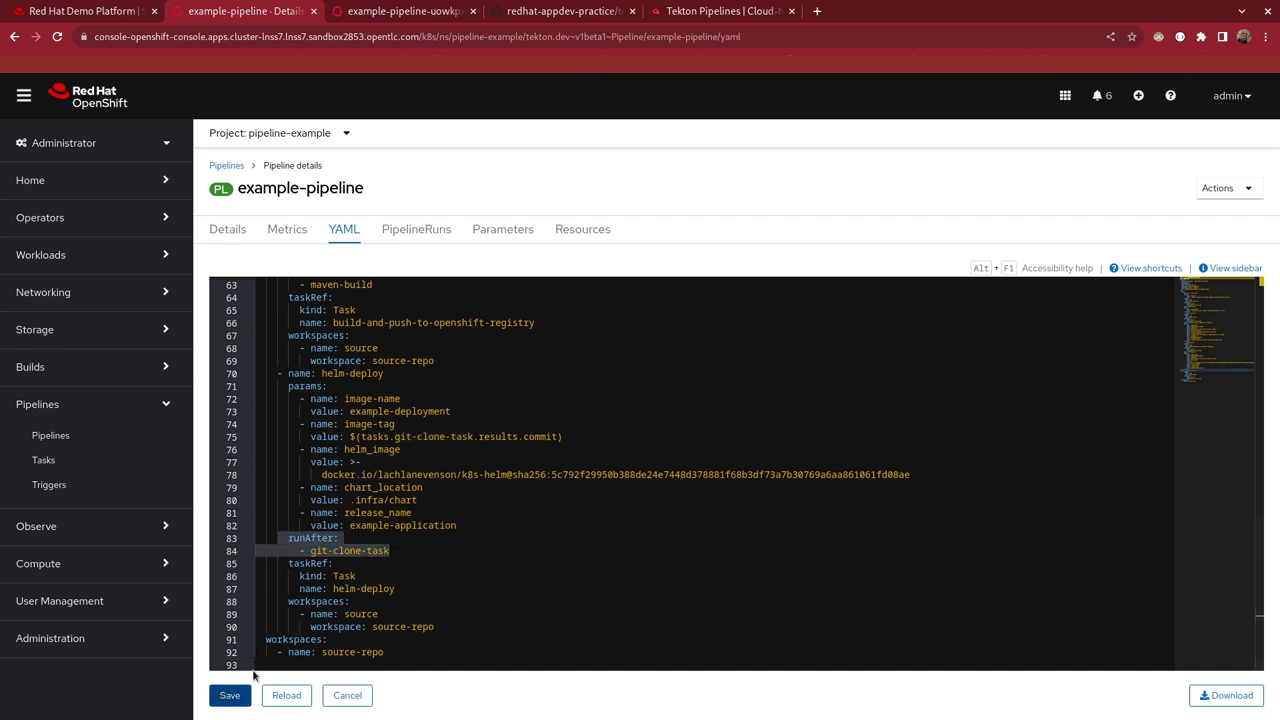
click(228, 231)
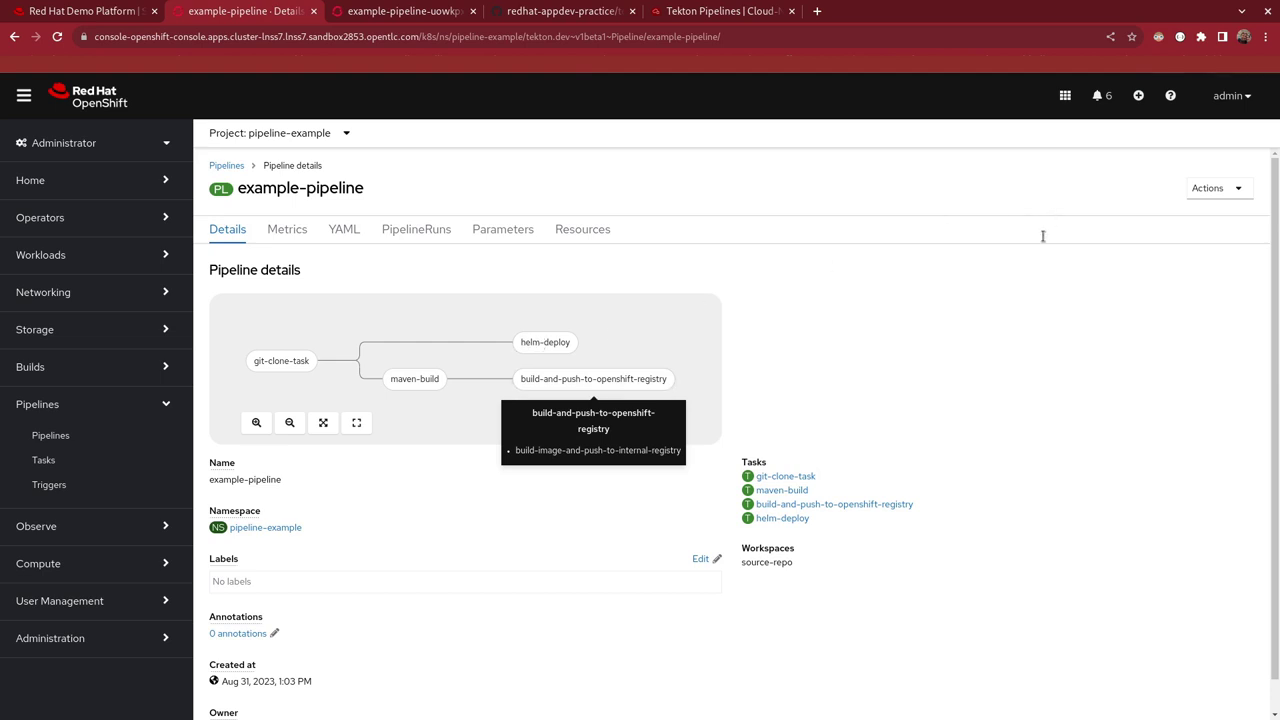
Start a run of example-pipeline with a VolumeClaimTemplate for the source-repo workspace
click(1232, 189)
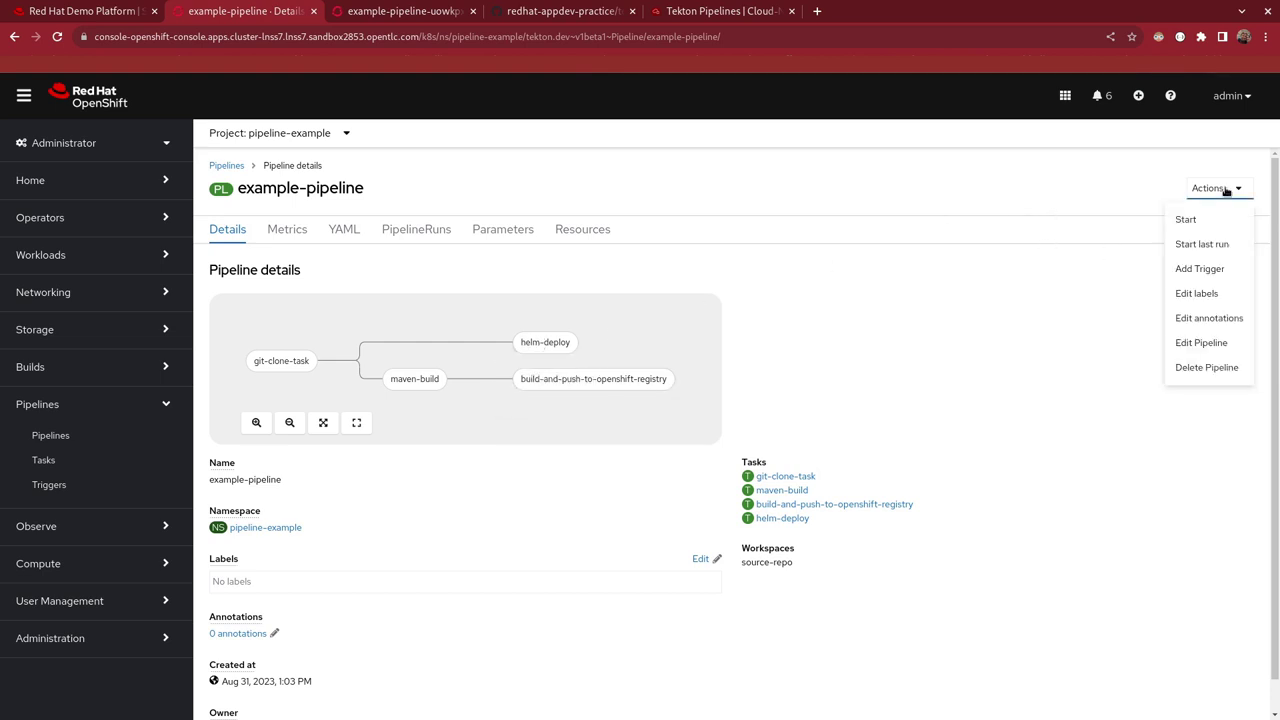
click(1186, 220)
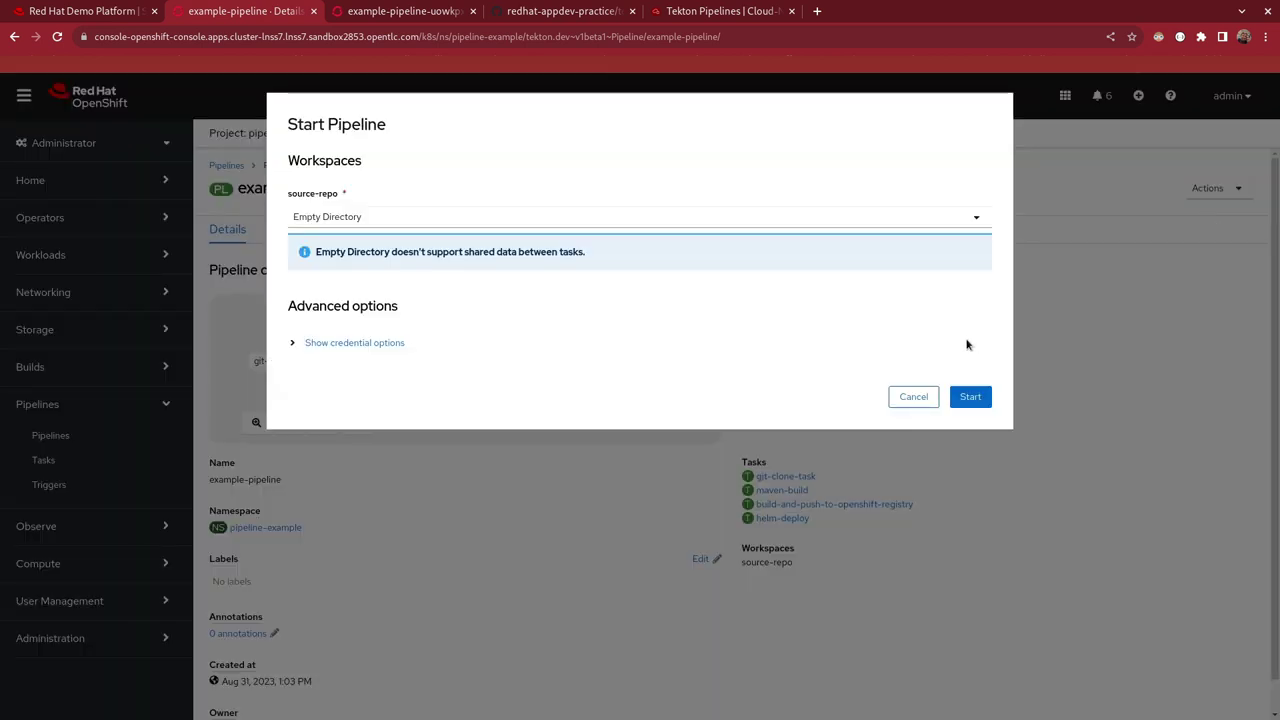
click(640, 216)
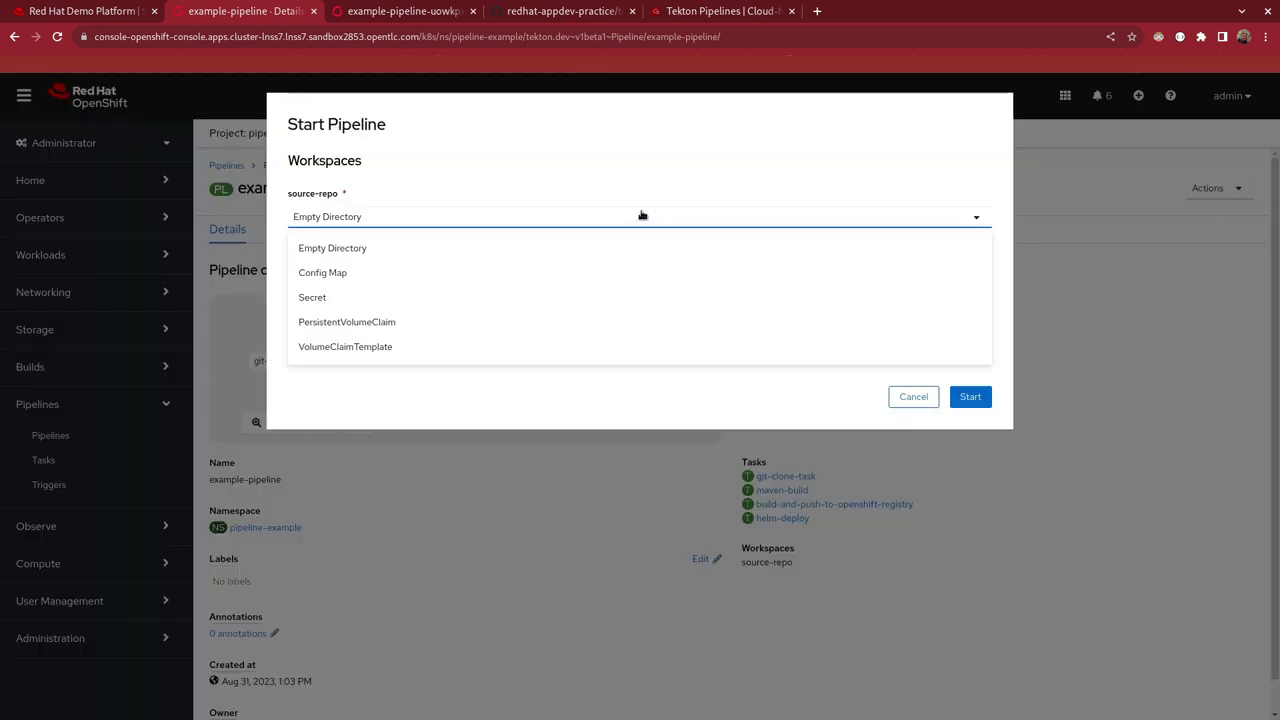
click(475, 349)
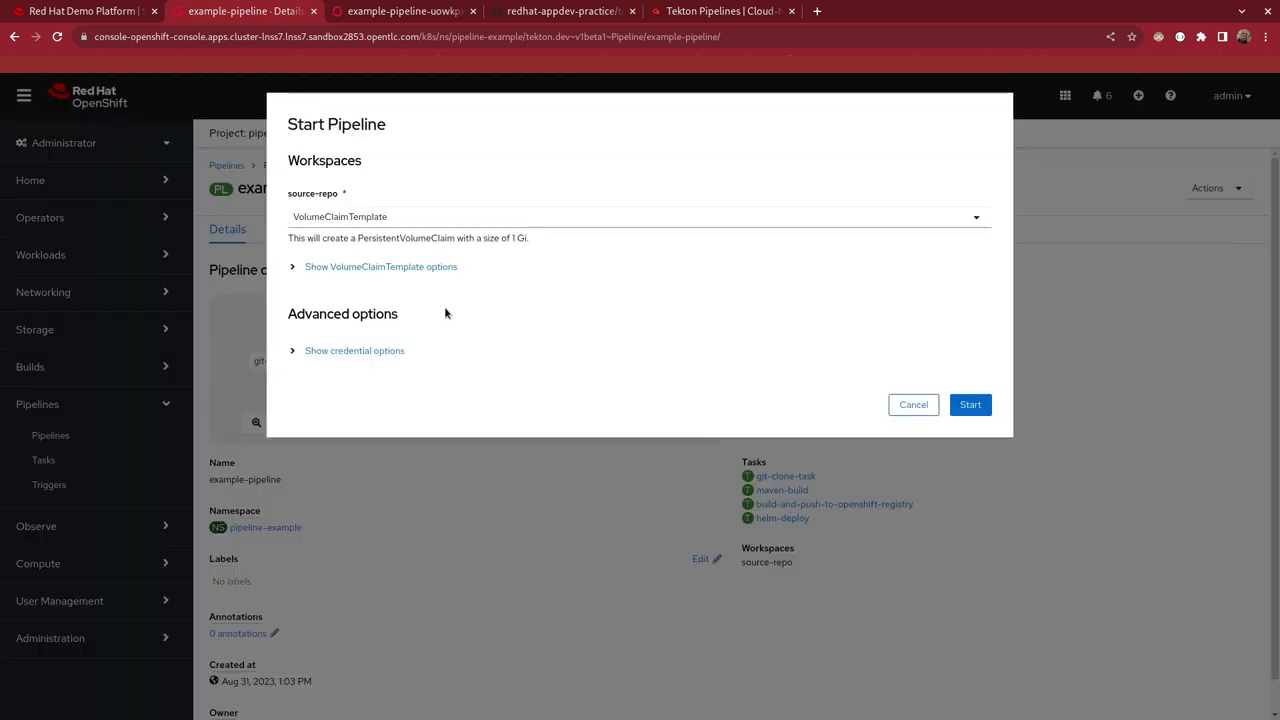
click(975, 405)
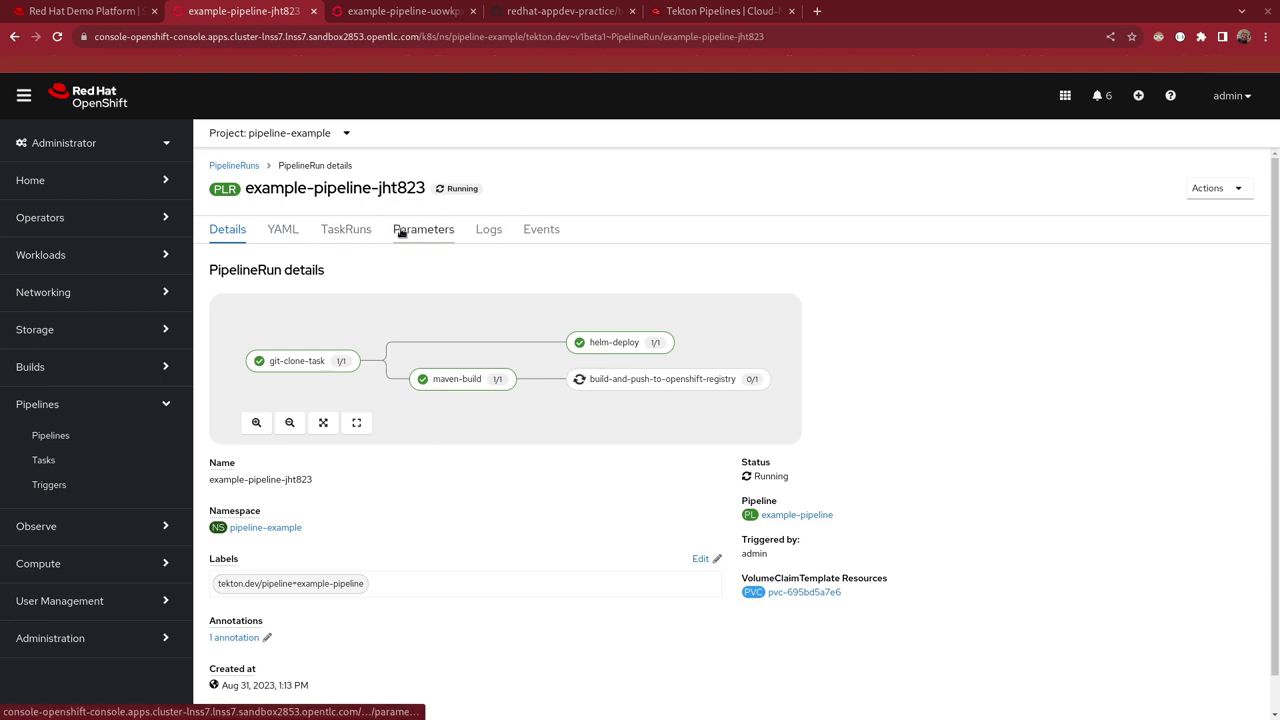
Review the running pipeline run's task runs, then open the details of the example-deployment deployment
click(360, 230)
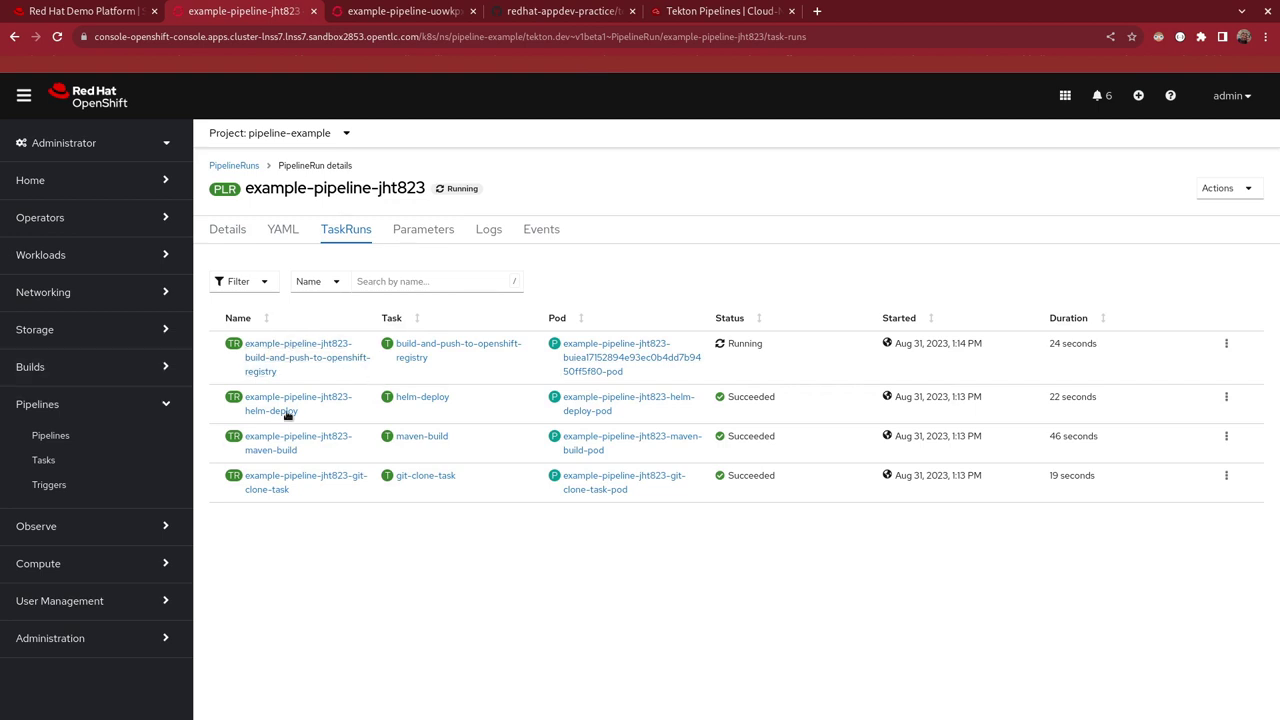
click(123, 255)
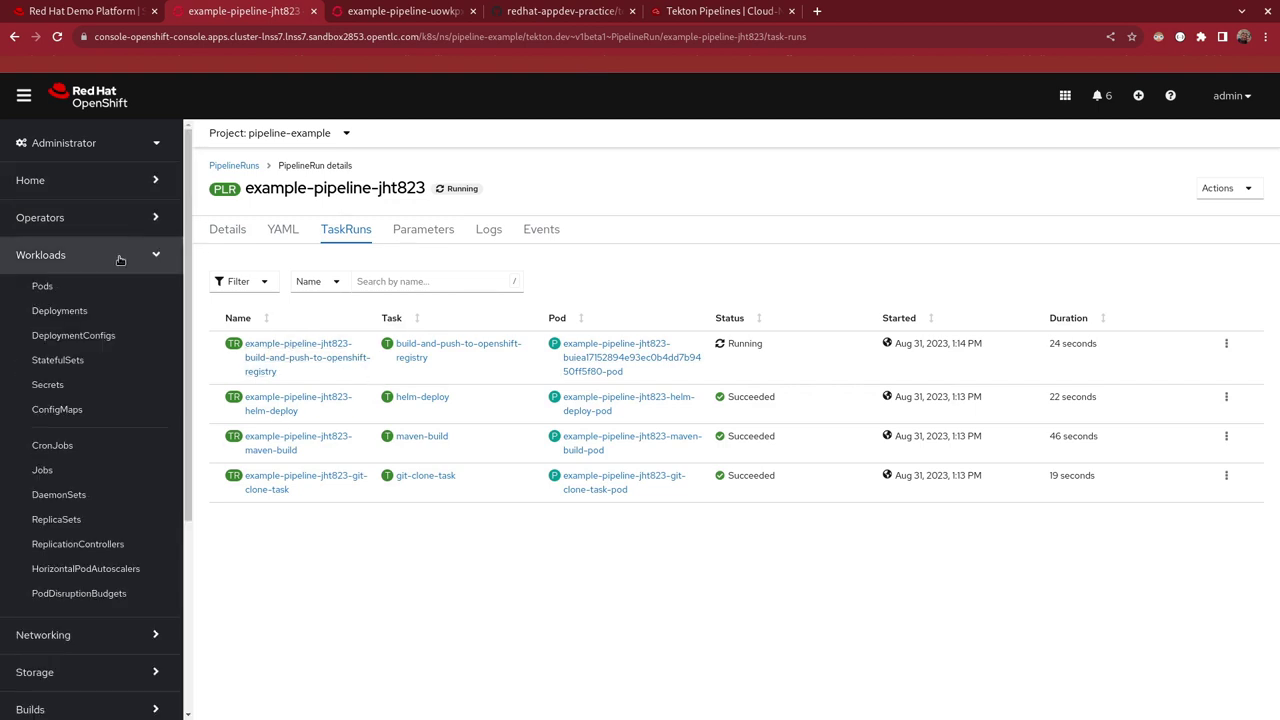
click(105, 309)
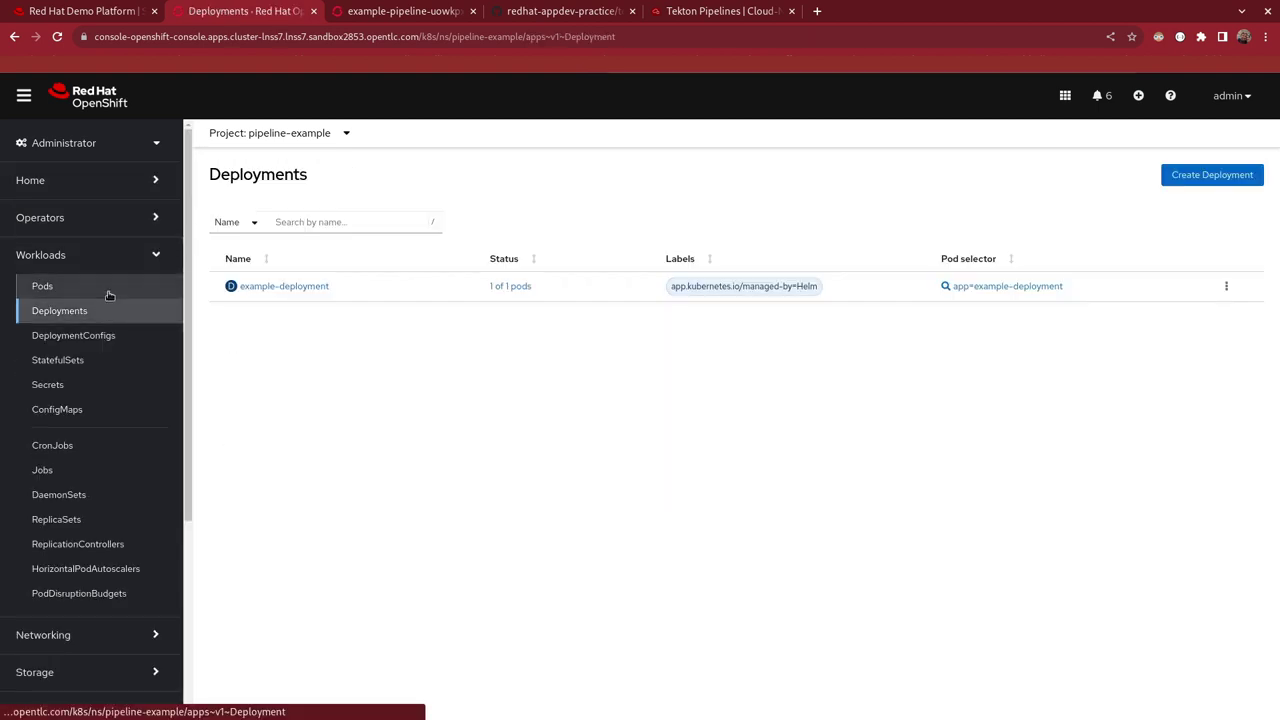
click(278, 288)
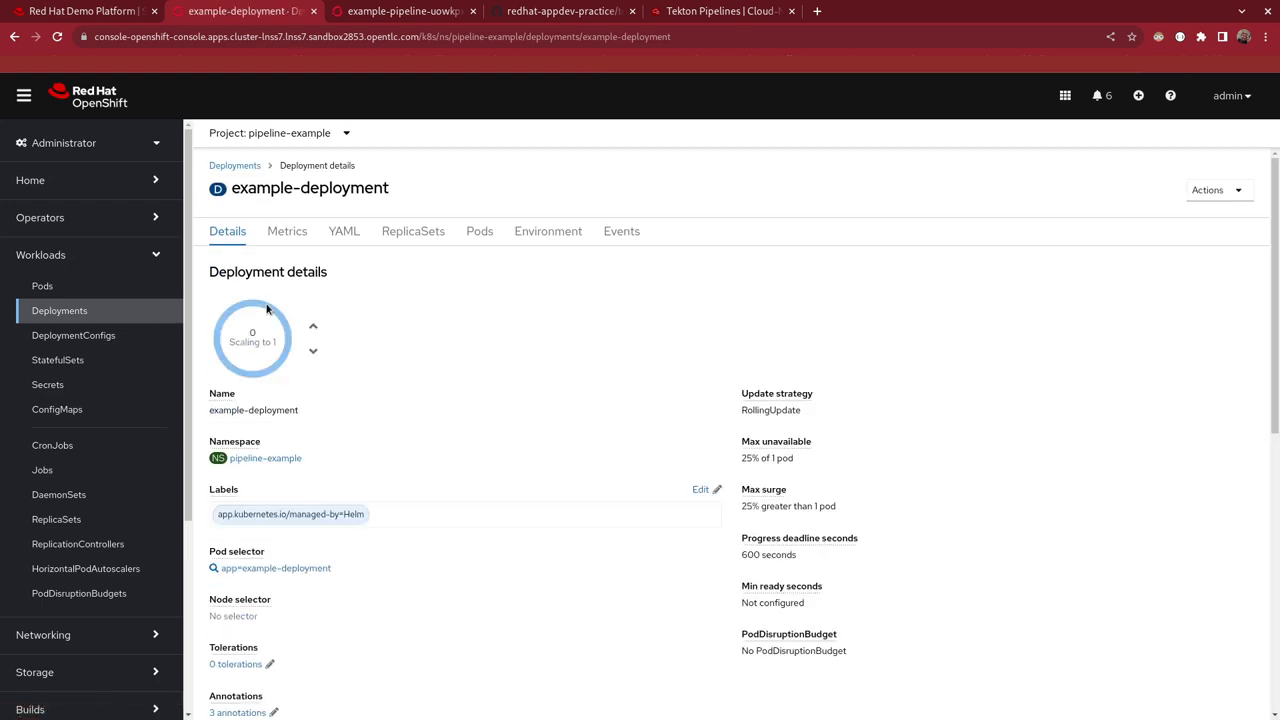
List the project's pods and examine the image namespace, name and tag in the example-deployment pod's status message
click(115, 288)
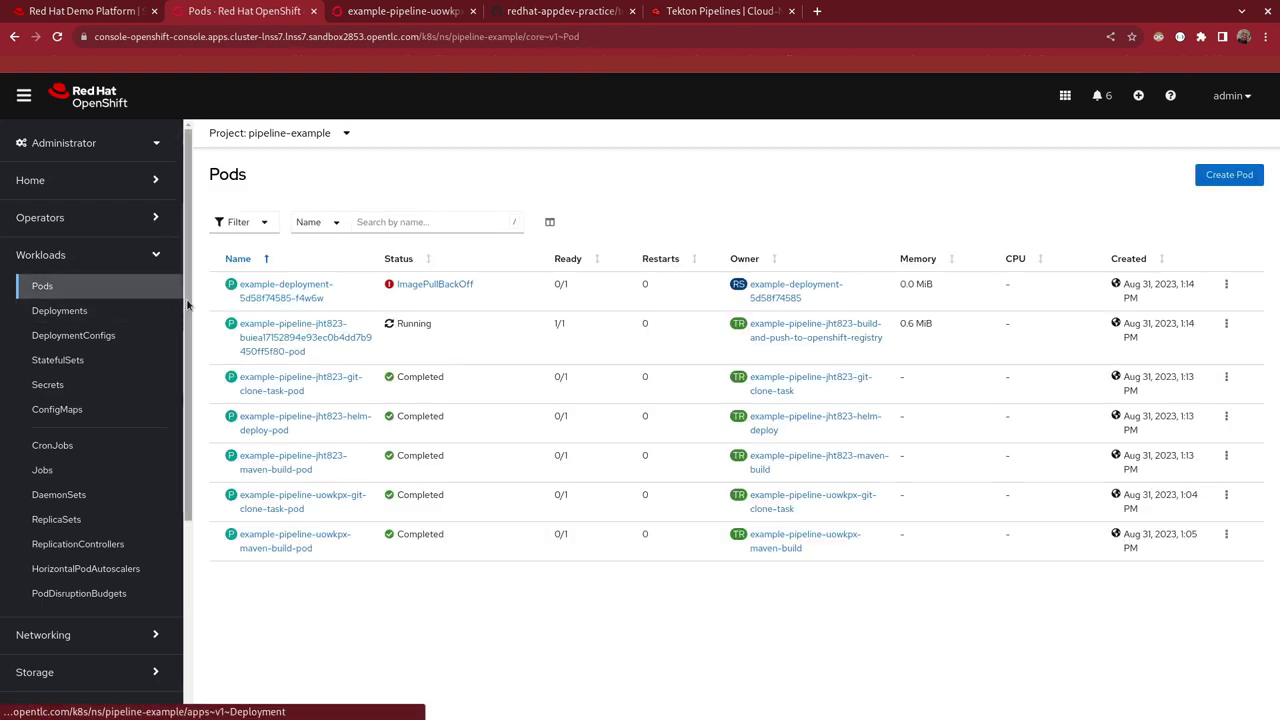
click(436, 287)
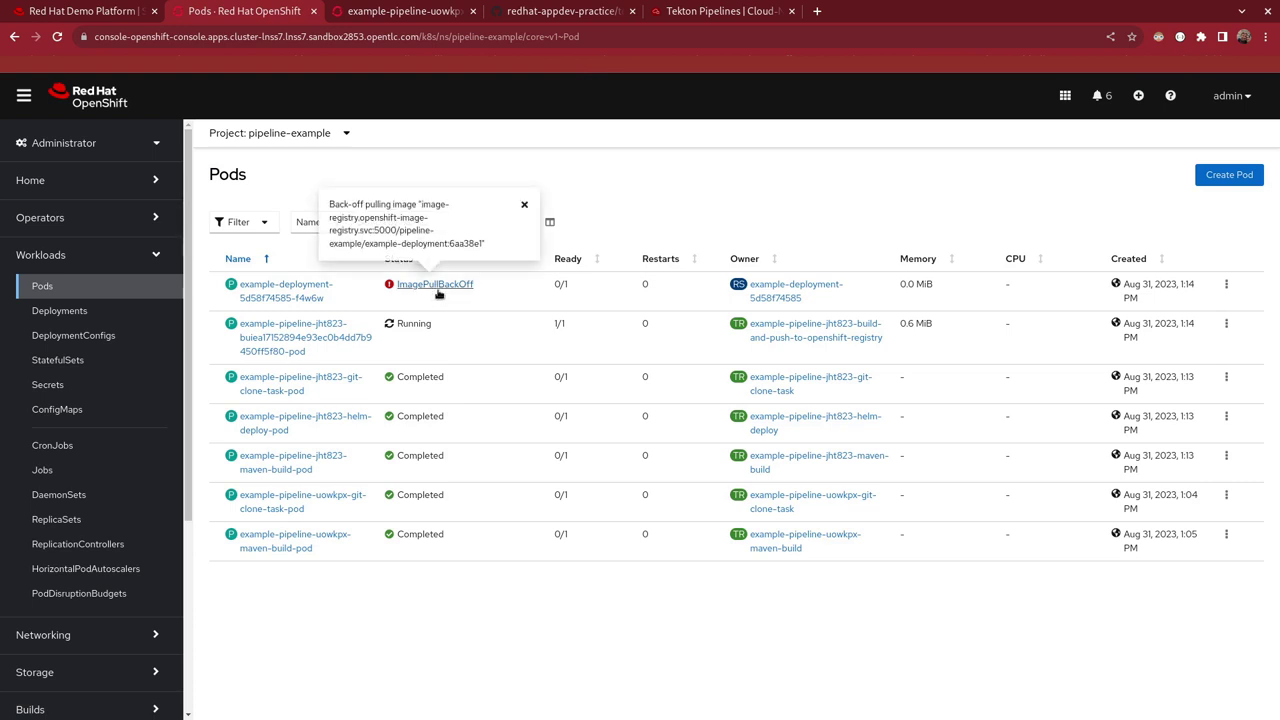
double_click(406, 230)
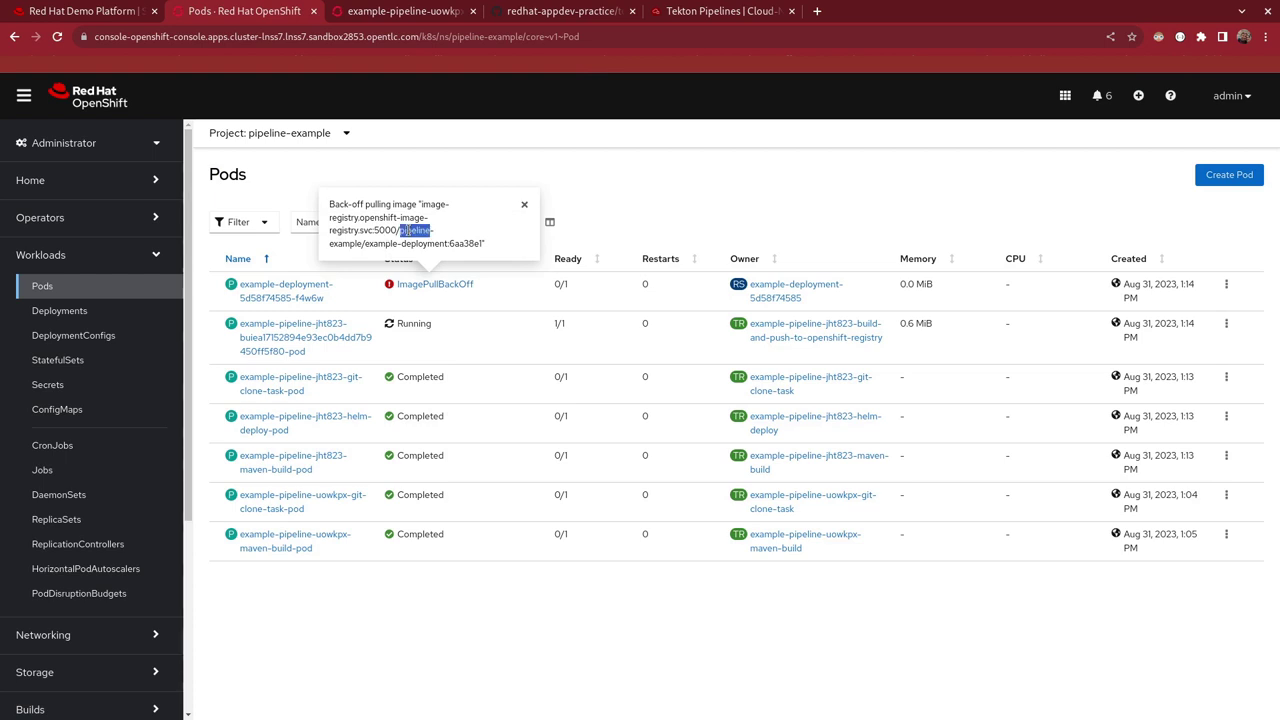
drag(382, 246, 418, 243)
double_click(461, 245)
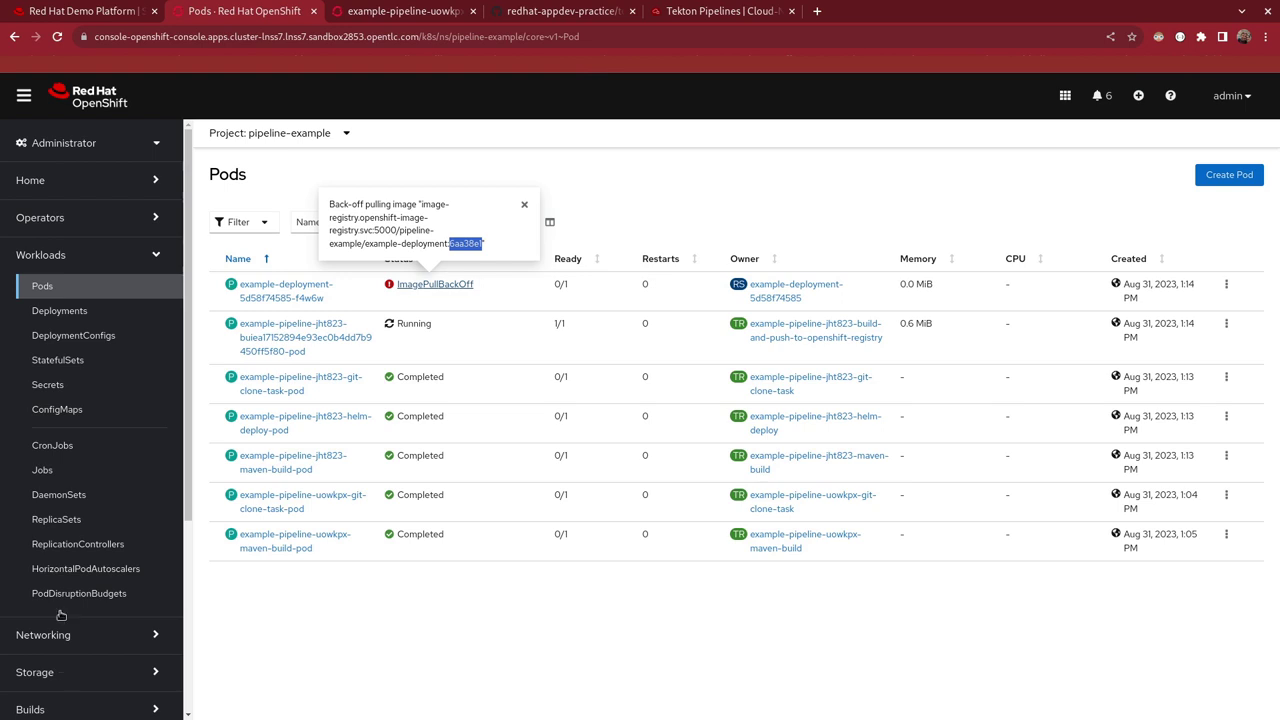
Open the last run of example-pipeline and view the log of its build-and-push-to-openshift-registry task
scroll(60, 640, down, 3)
click(92, 489)
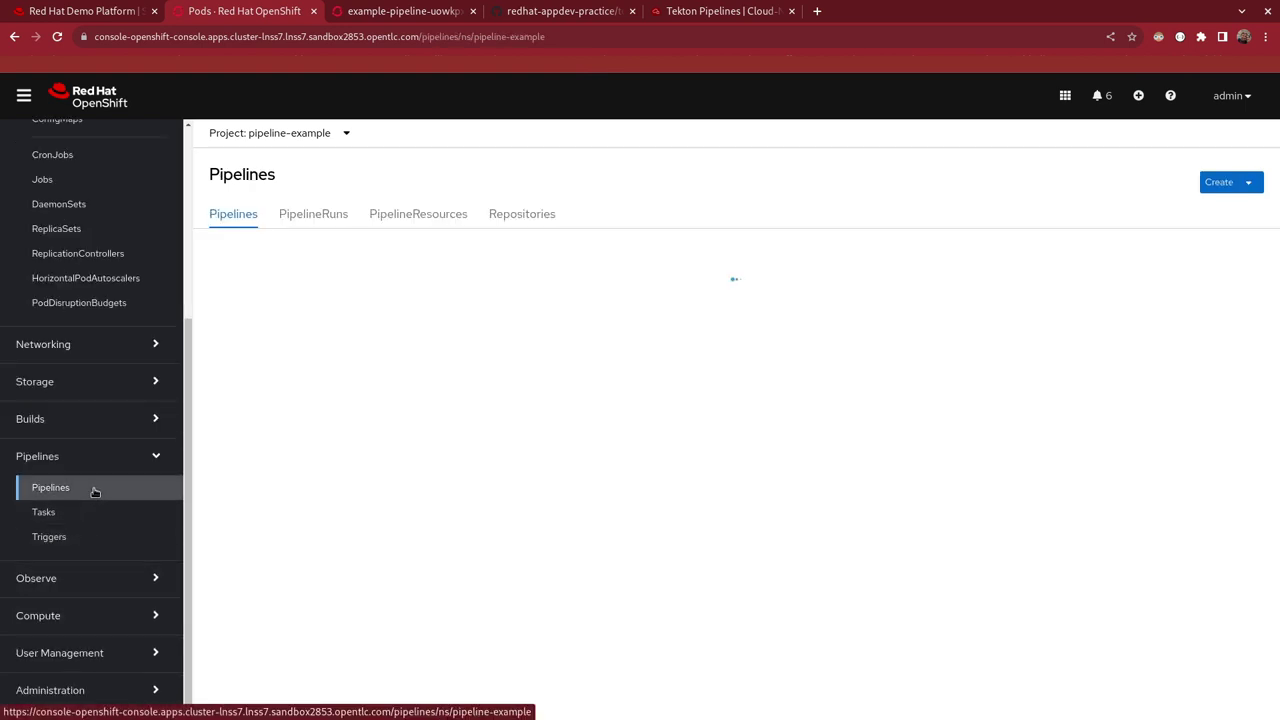
click(438, 329)
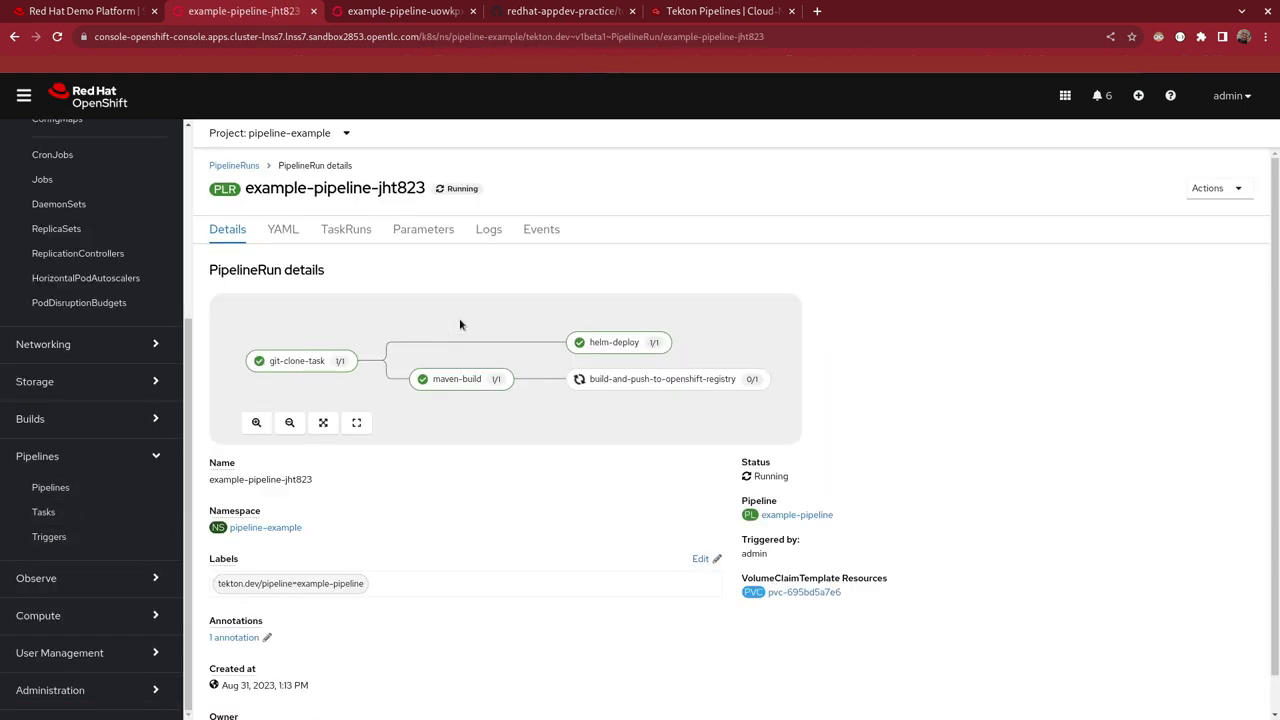
mouse_move(618, 390)
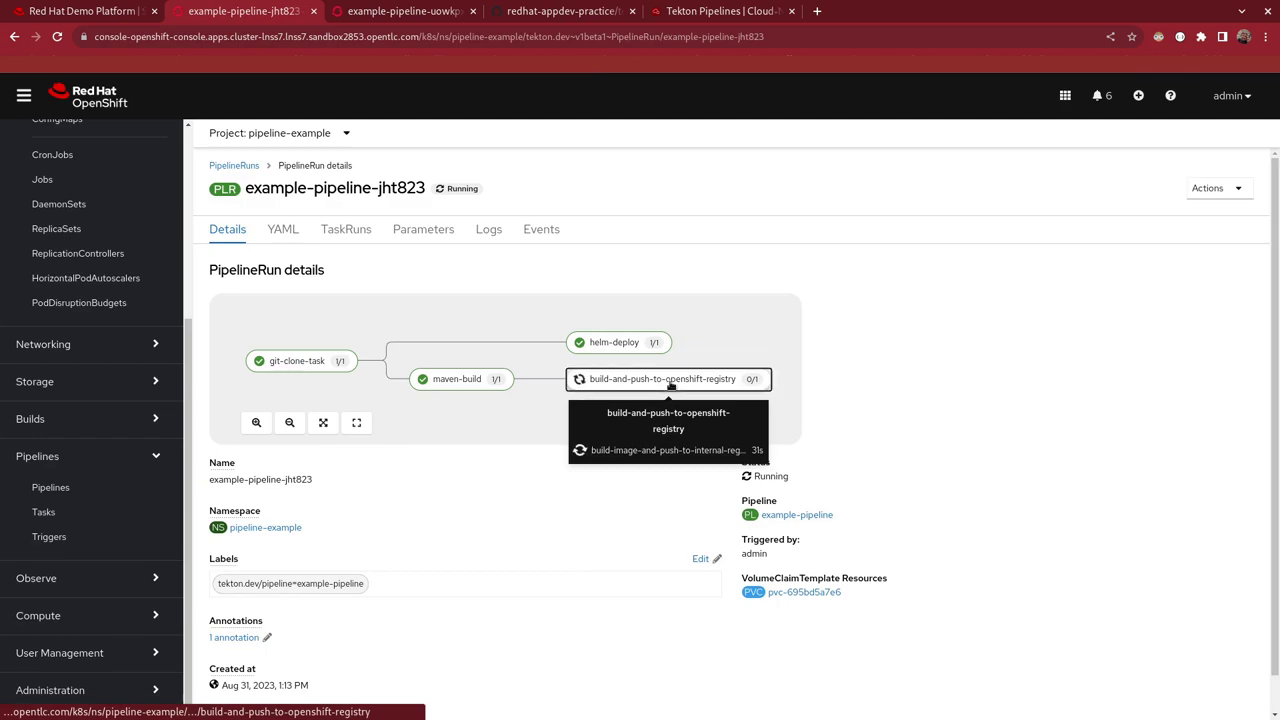
click(670, 384)
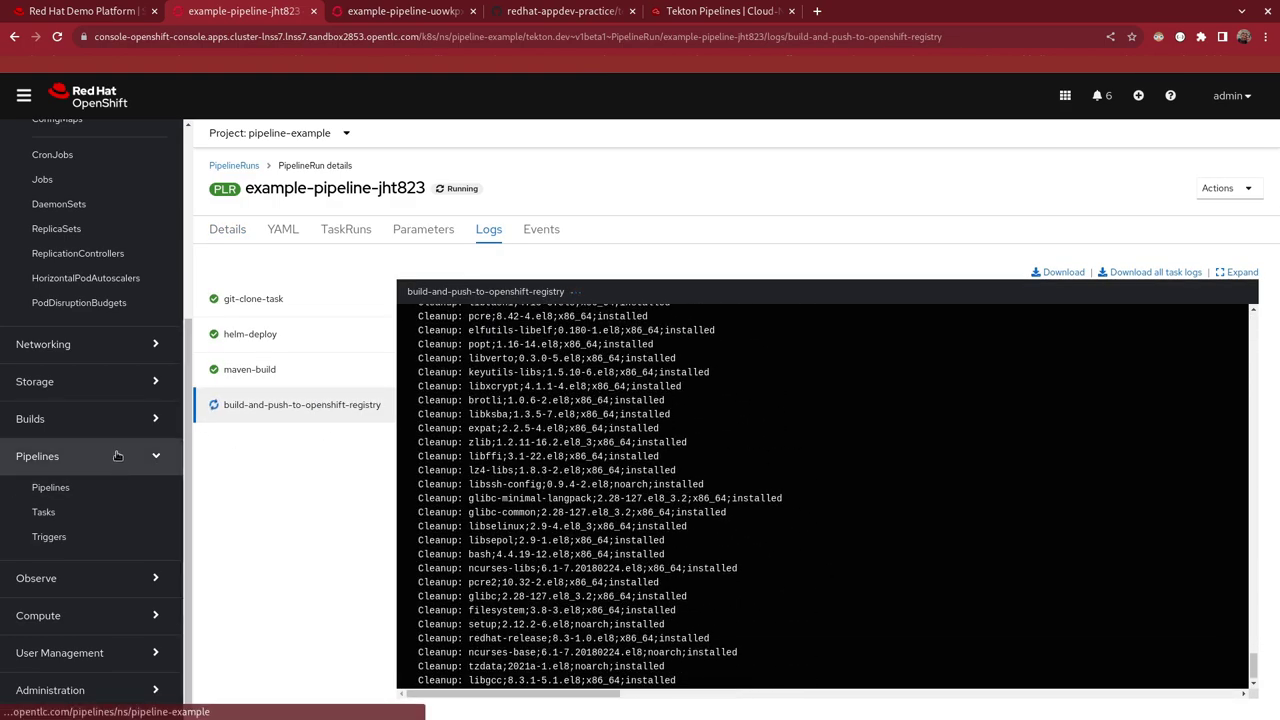
Open the example-deployment image stream and examine its image repository and tags
scroll(130, 385, up, 5)
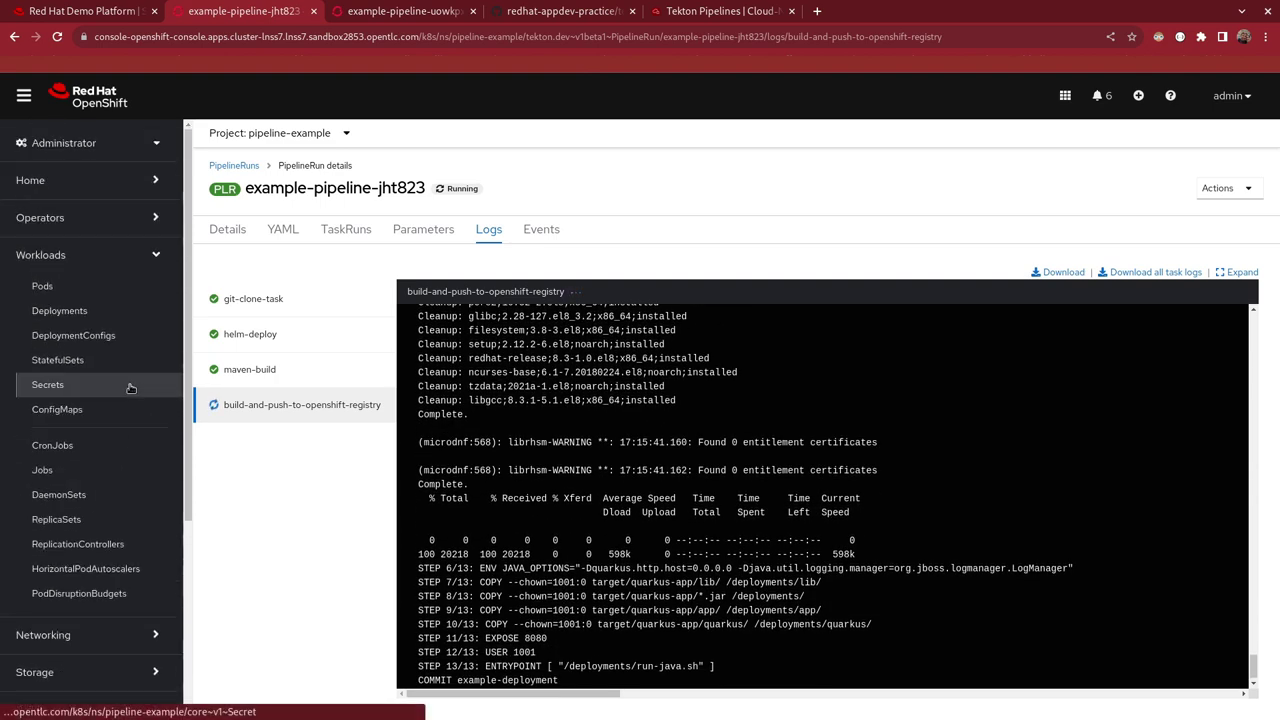
click(60, 254)
click(60, 366)
click(87, 449)
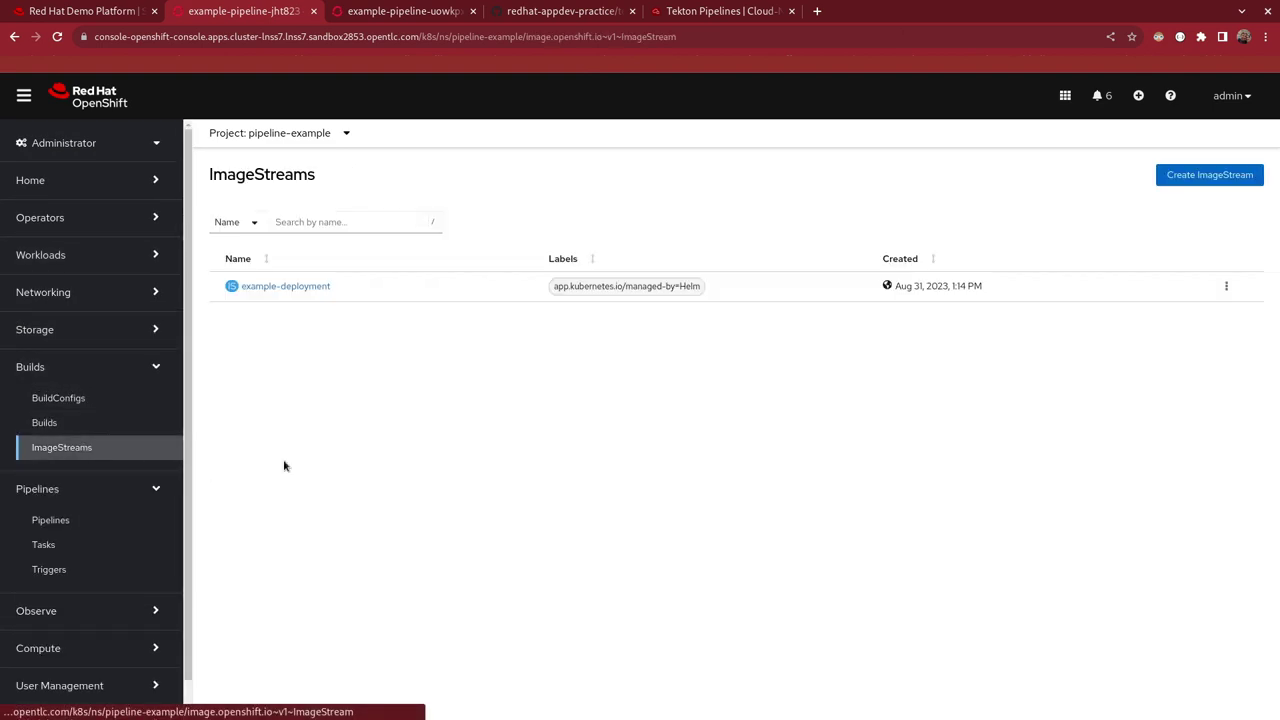
click(326, 287)
scroll(335, 421, down, 1)
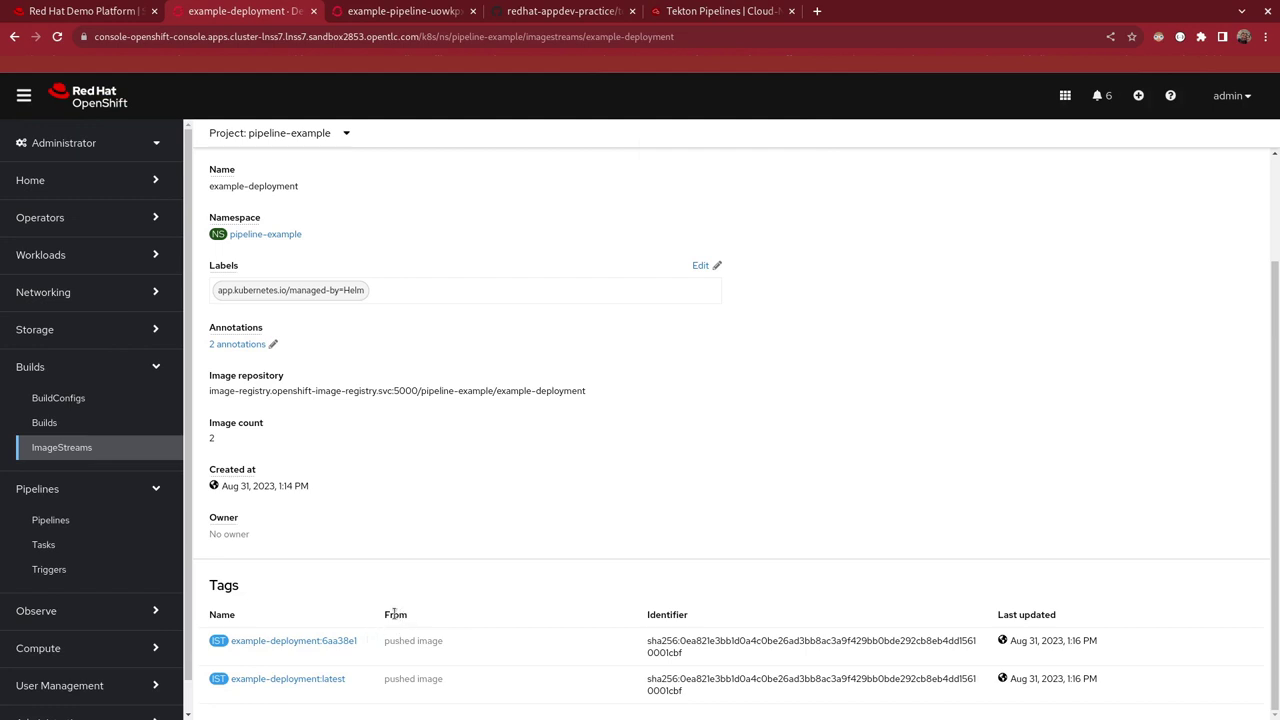
Check the last run status of example-pipeline, then return to the example-deployment image stream and highlight its commit-hash tag
click(56, 524)
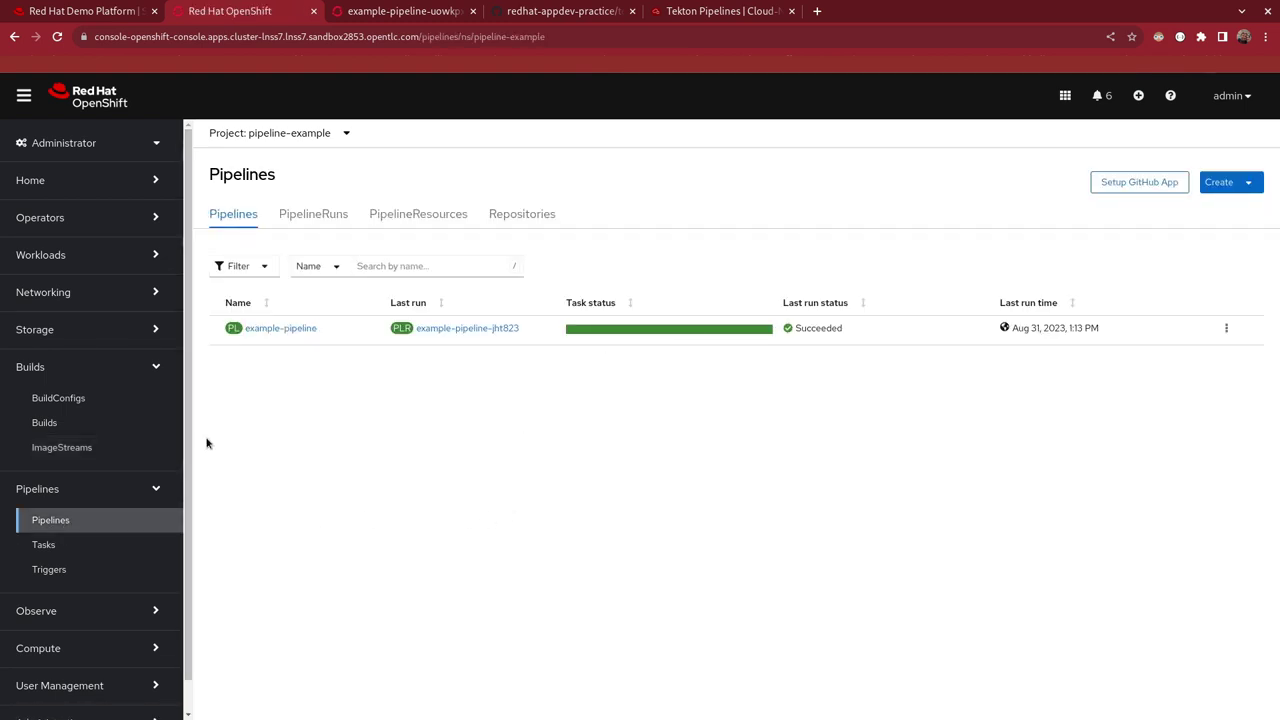
click(14, 36)
key(alt+Right)
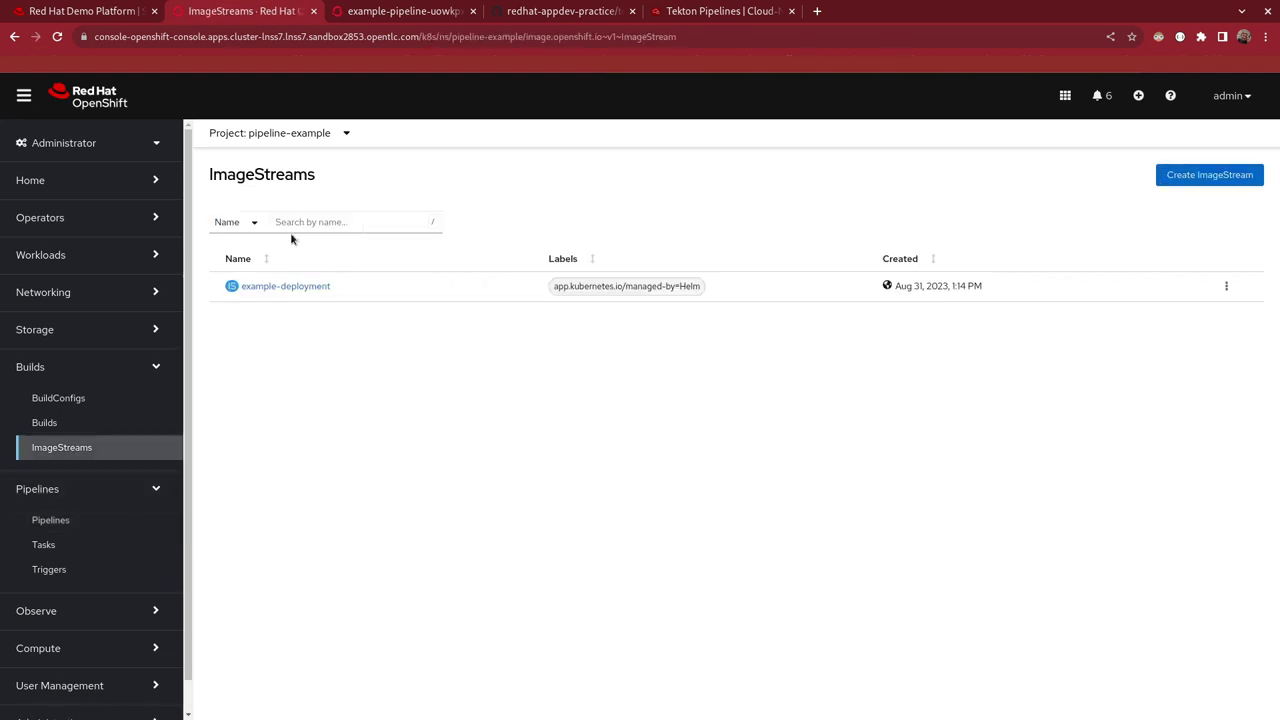
click(285, 287)
scroll(360, 513, down, 2)
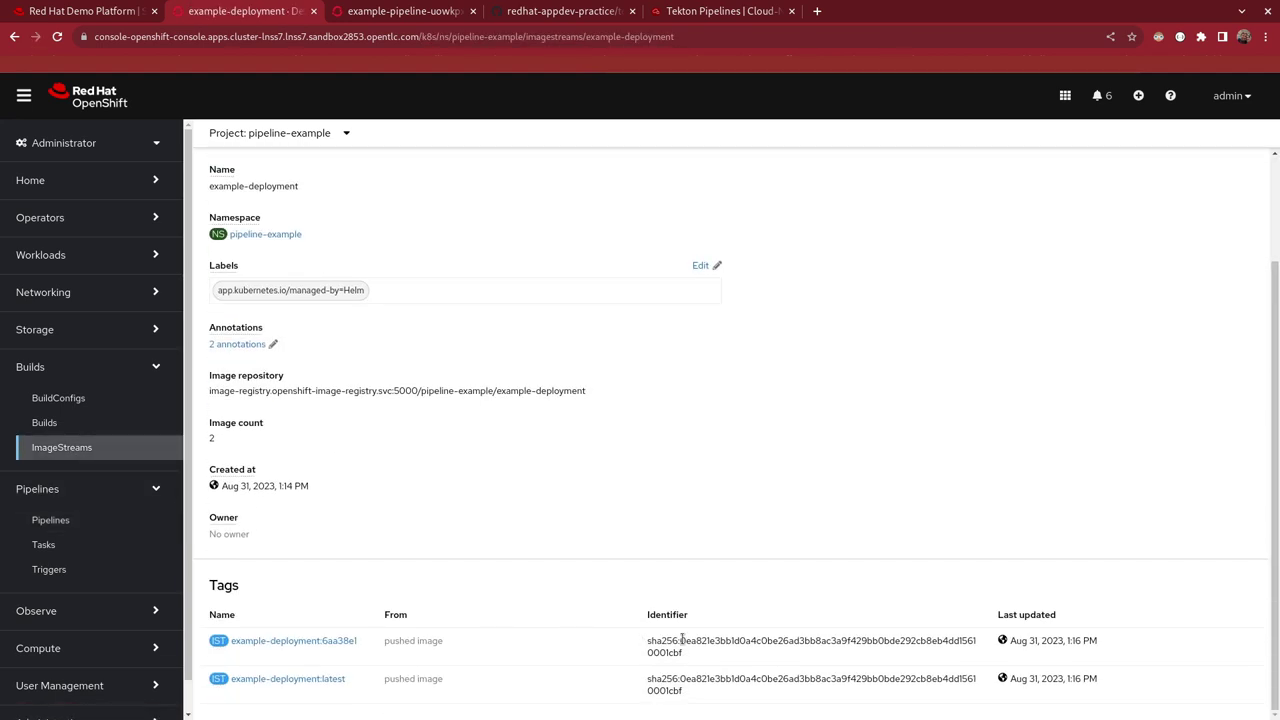
drag(358, 642, 317, 646)
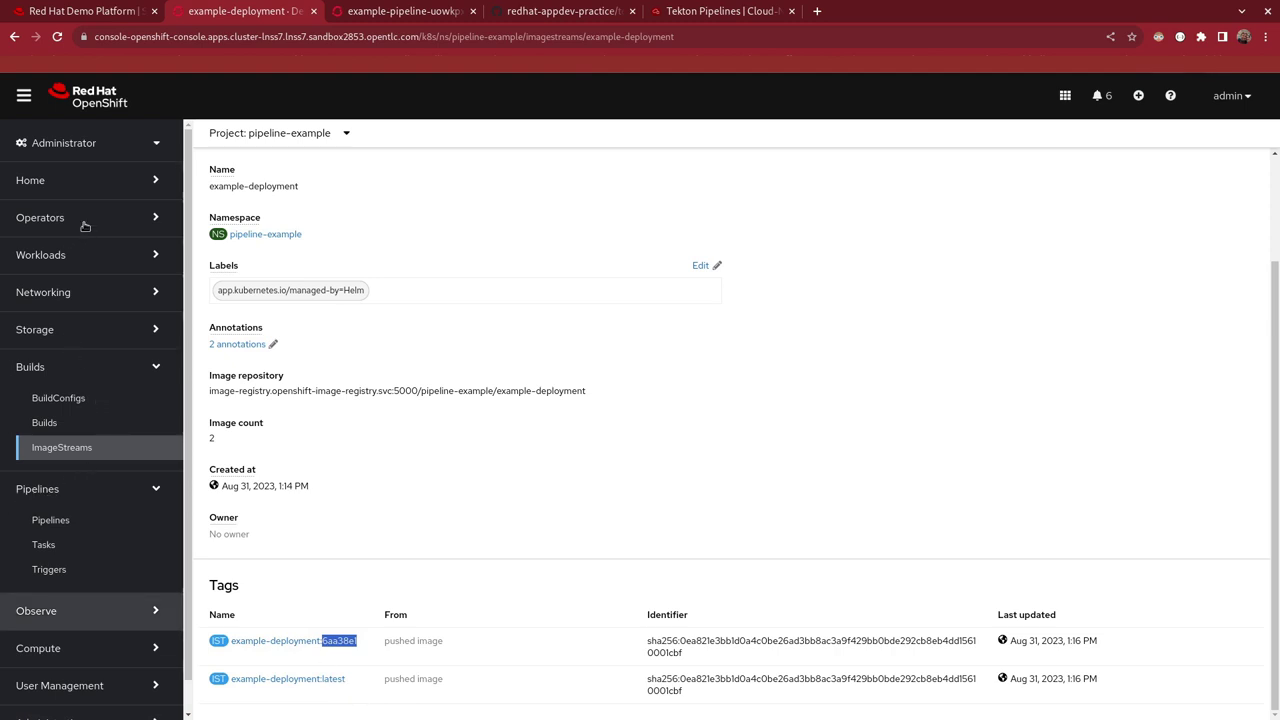
Open the pod belonging to example-deployment and view its container logs
click(143, 268)
click(86, 312)
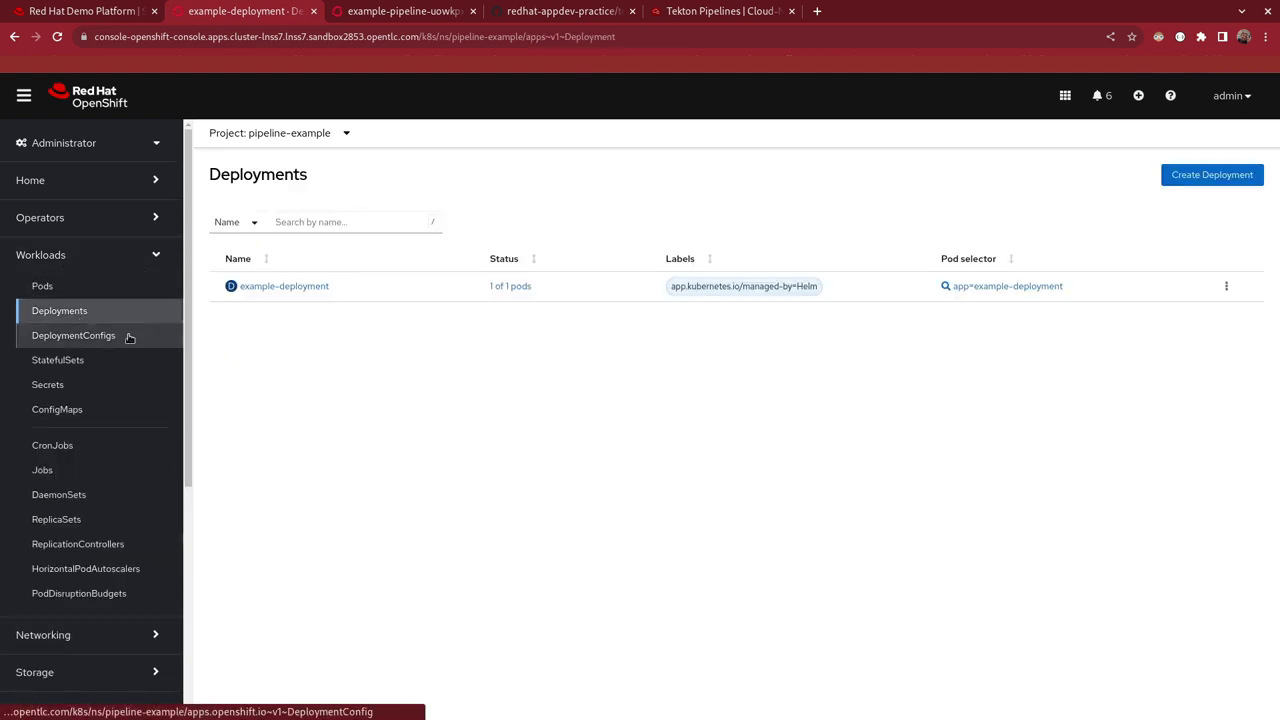
click(281, 287)
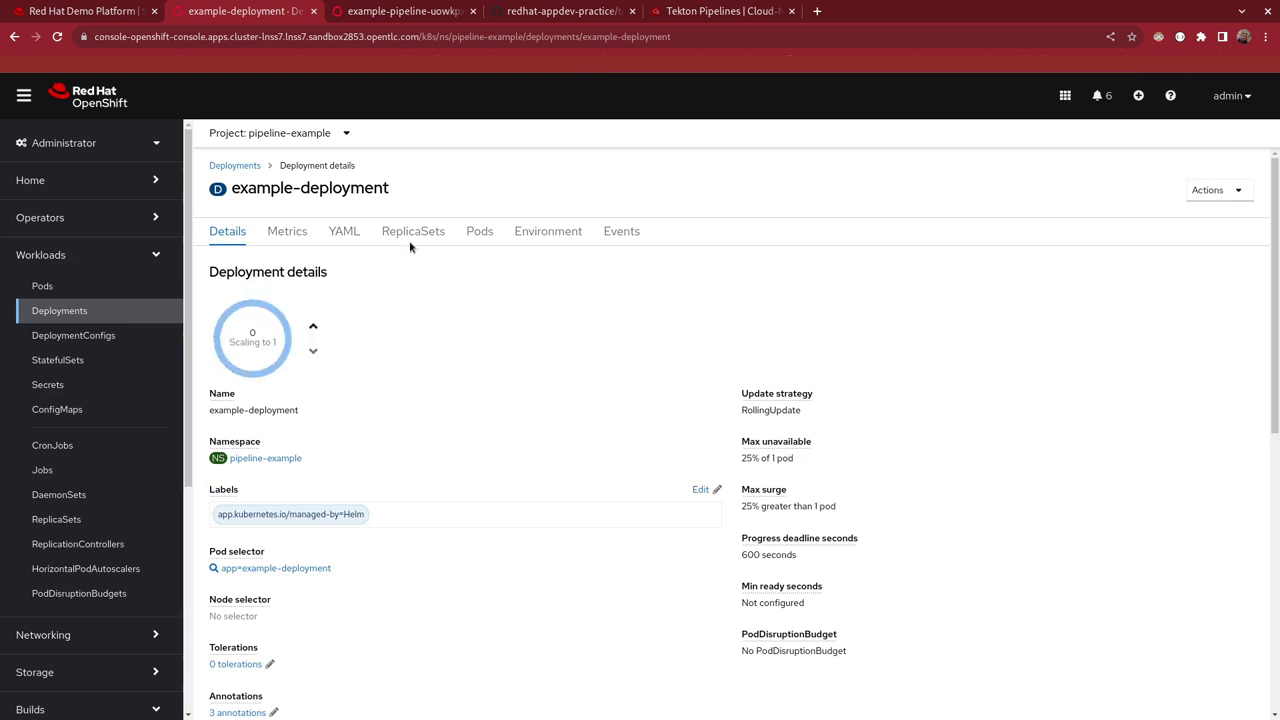
click(475, 232)
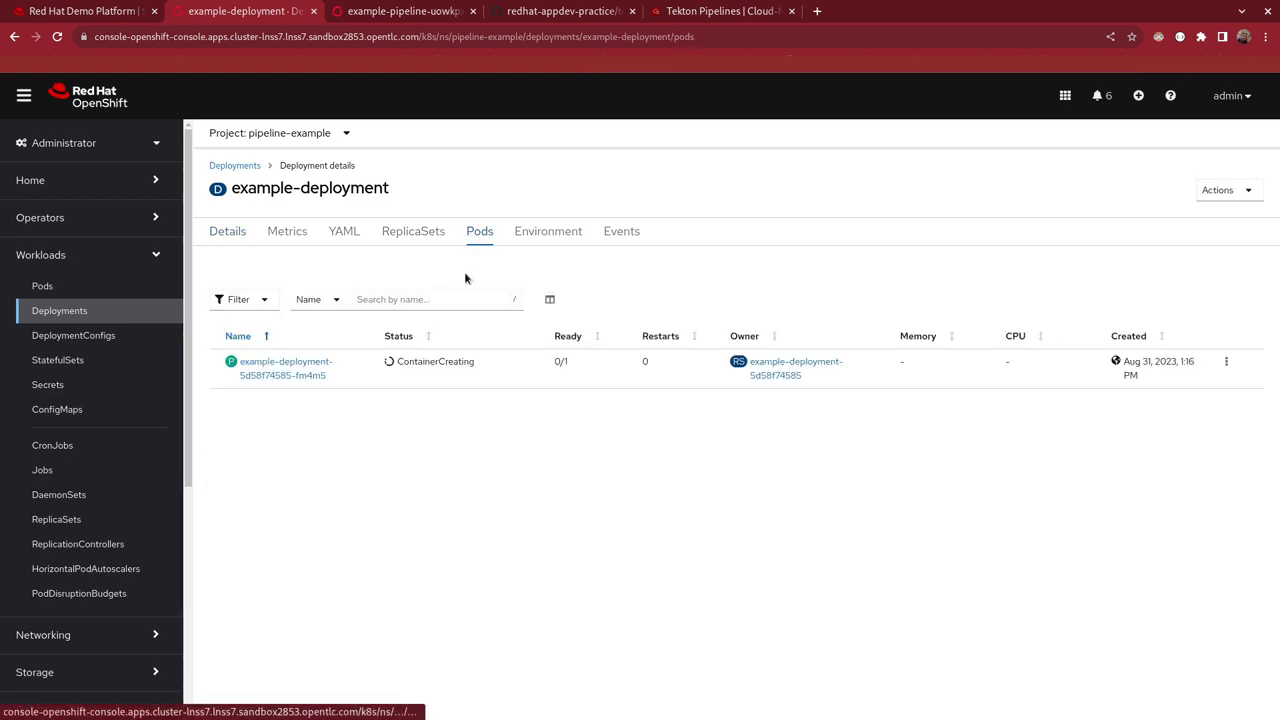
click(287, 377)
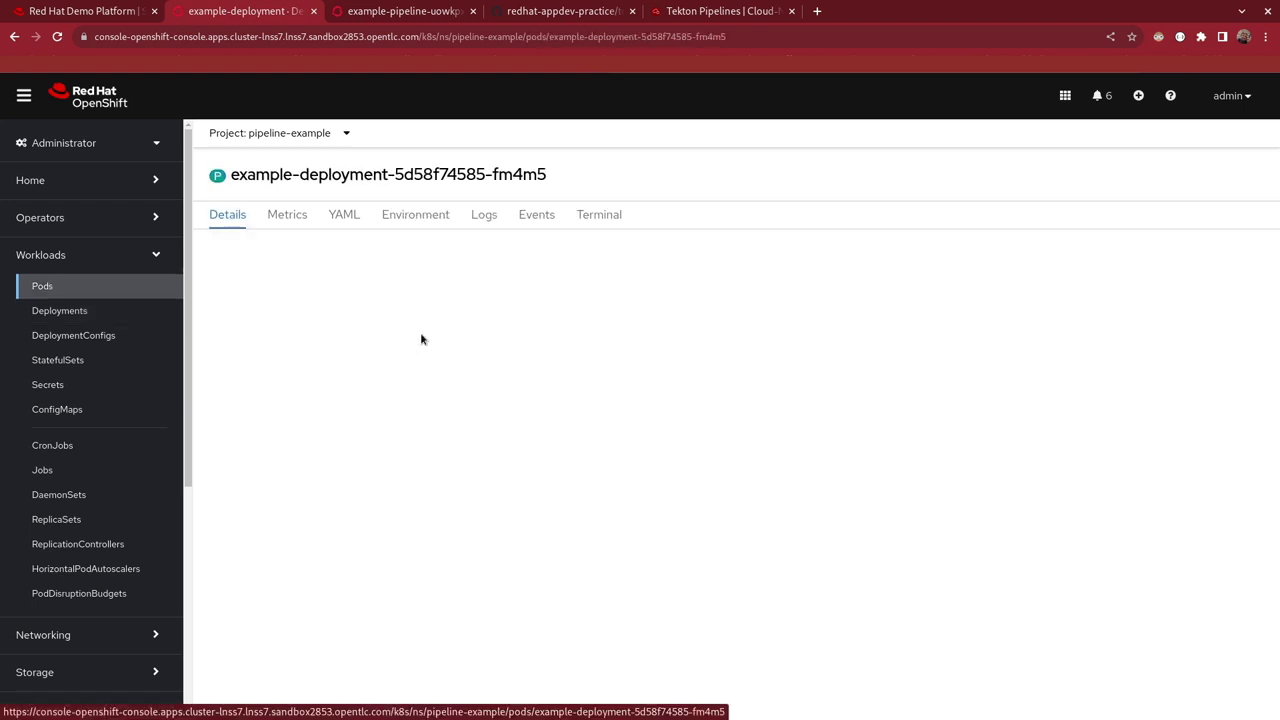
click(484, 231)
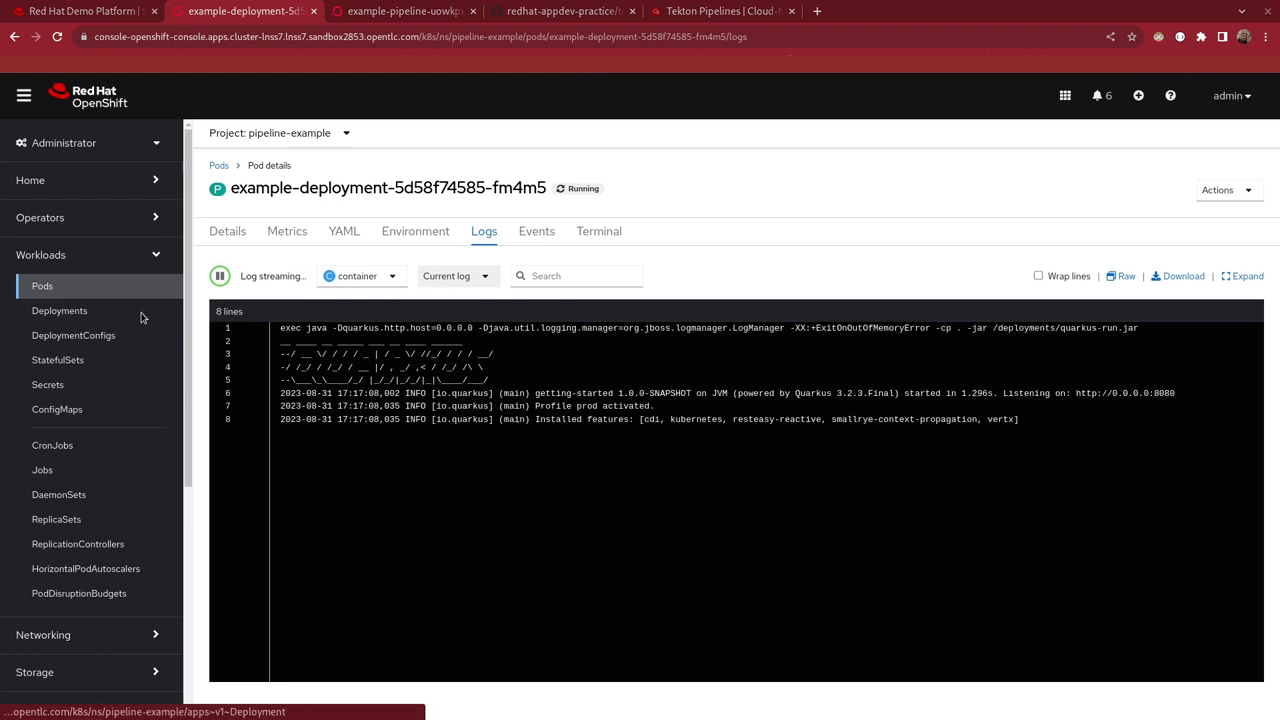
Find the example-deployment route among the project's routes and open its URL to view the deployed application
scroll(92, 460, down, 2)
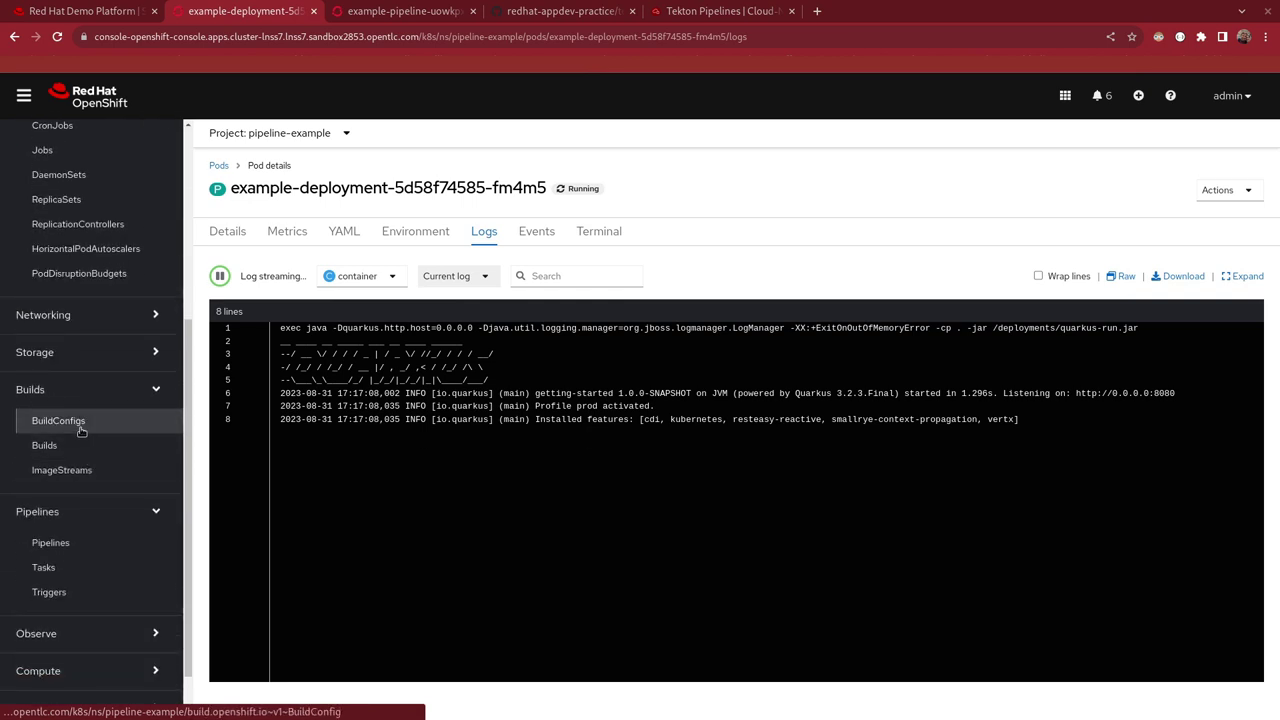
click(91, 416)
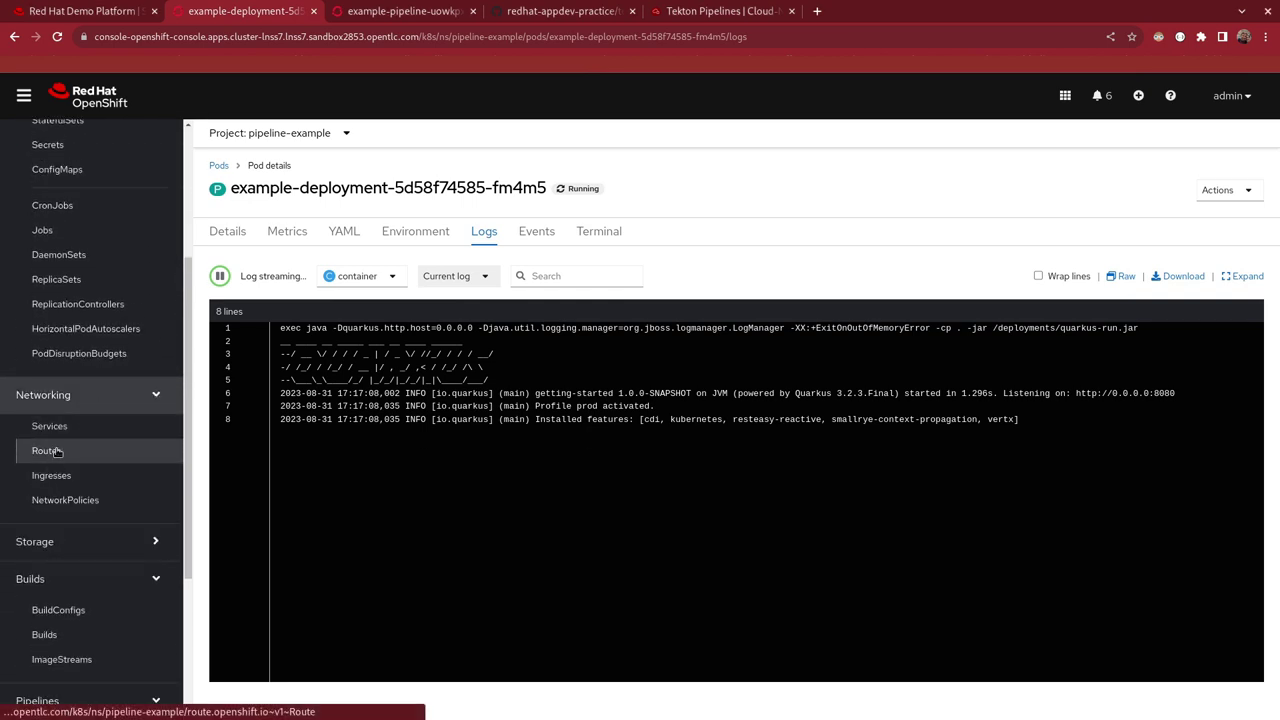
click(52, 451)
click(772, 286)
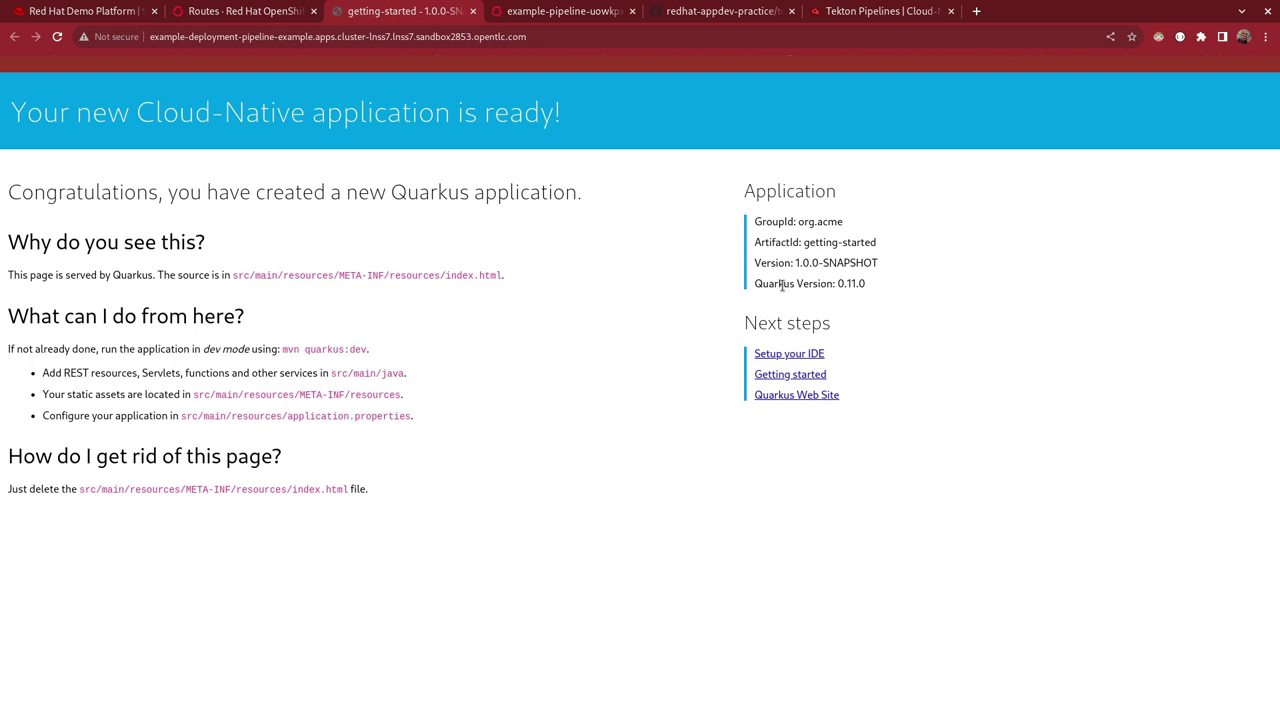
Switch back to the OpenShift console and open example-pipeline for editing in the Pipeline builder
click(140, 10)
click(296, 10)
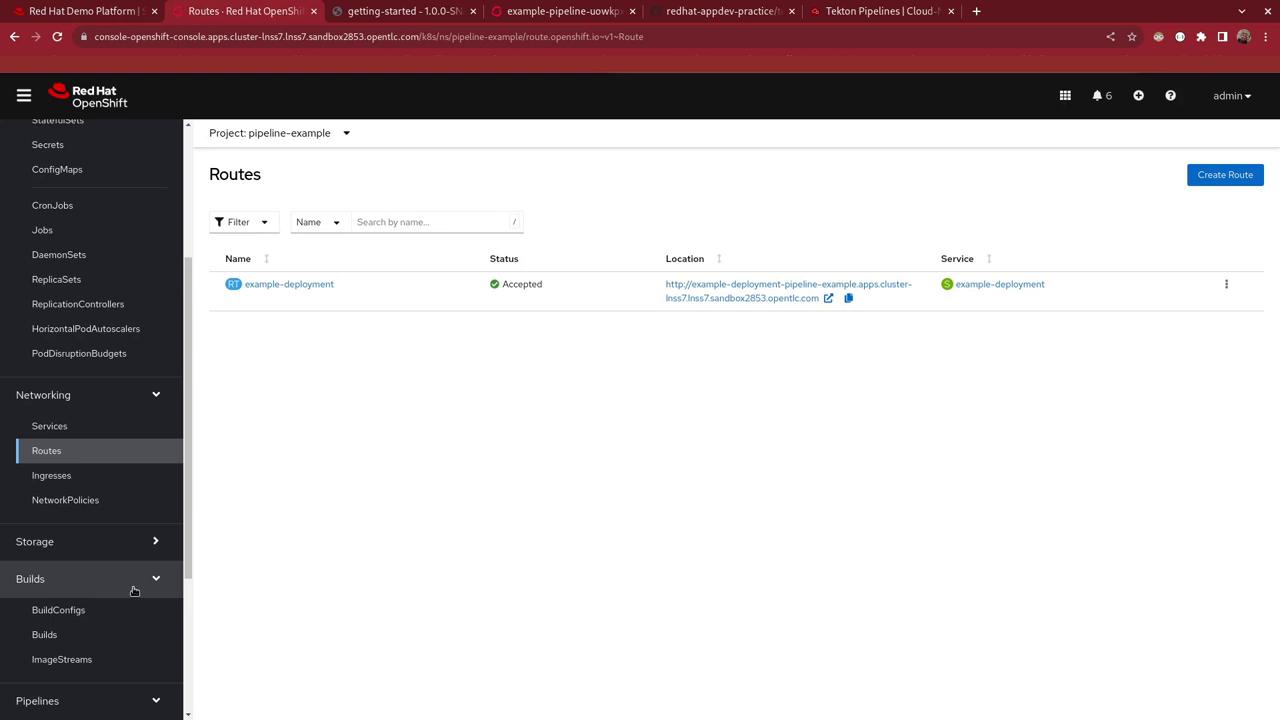
scroll(100, 601, down, 3)
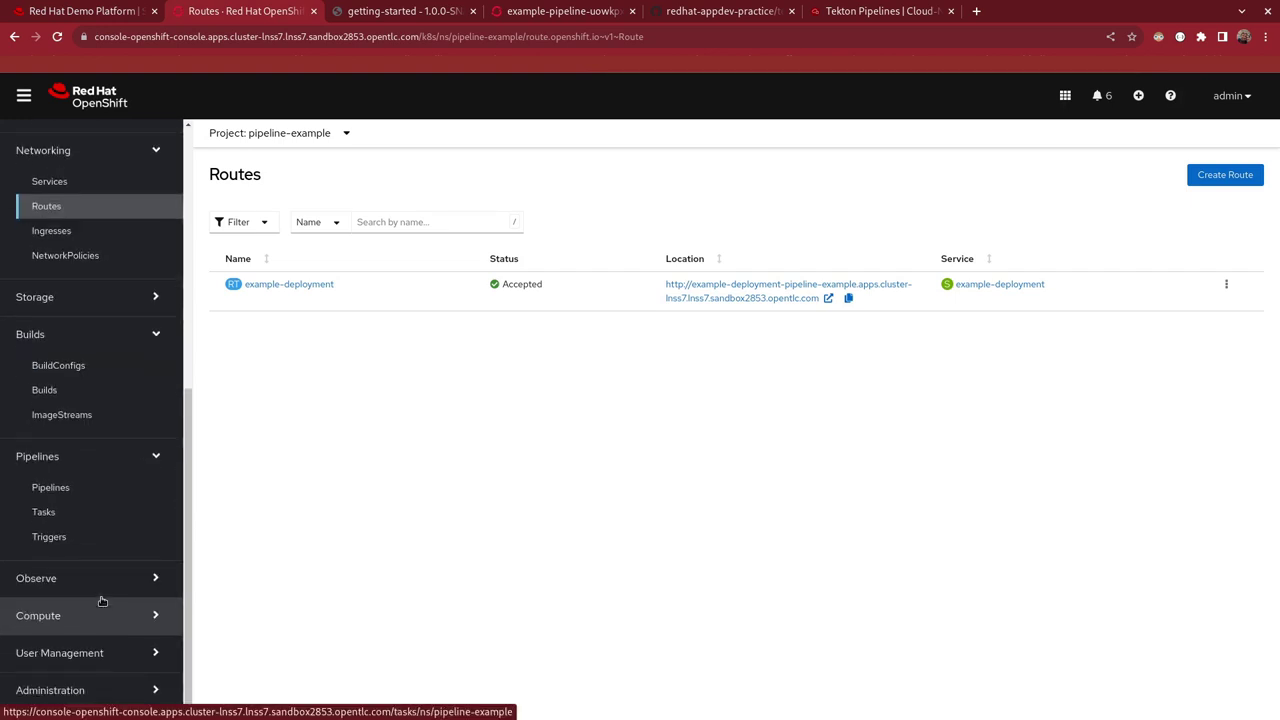
click(68, 487)
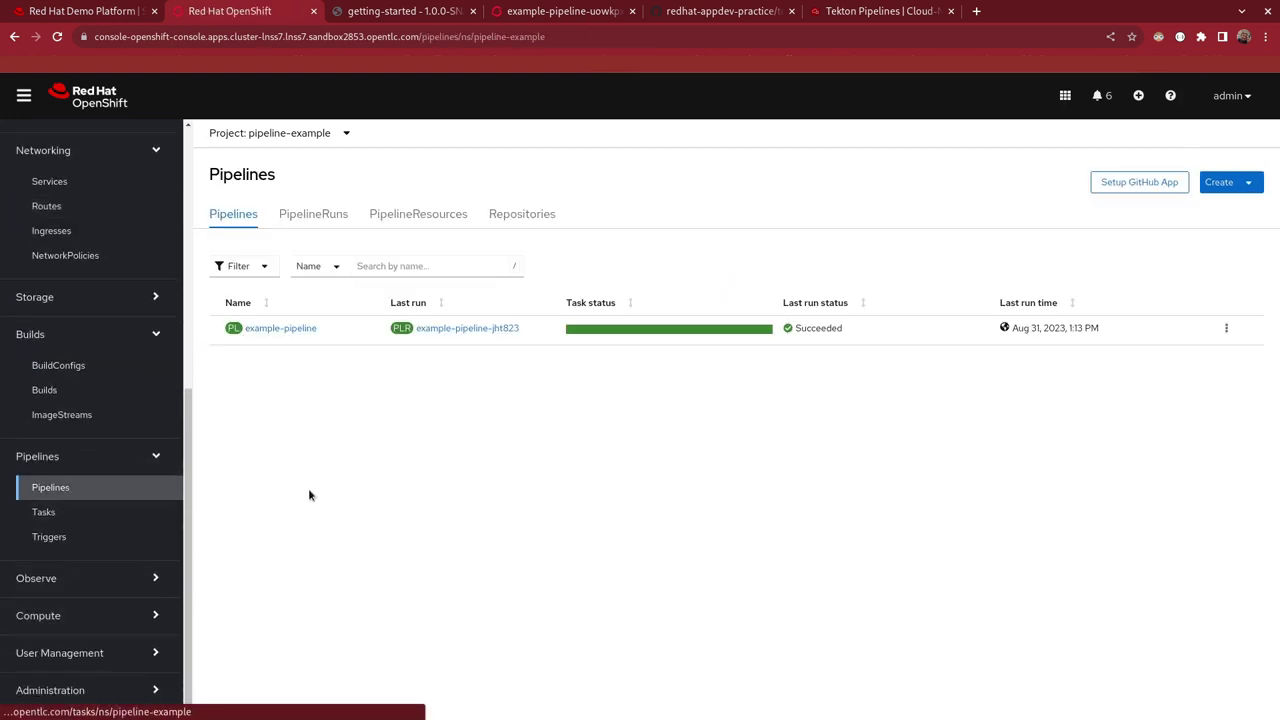
click(285, 332)
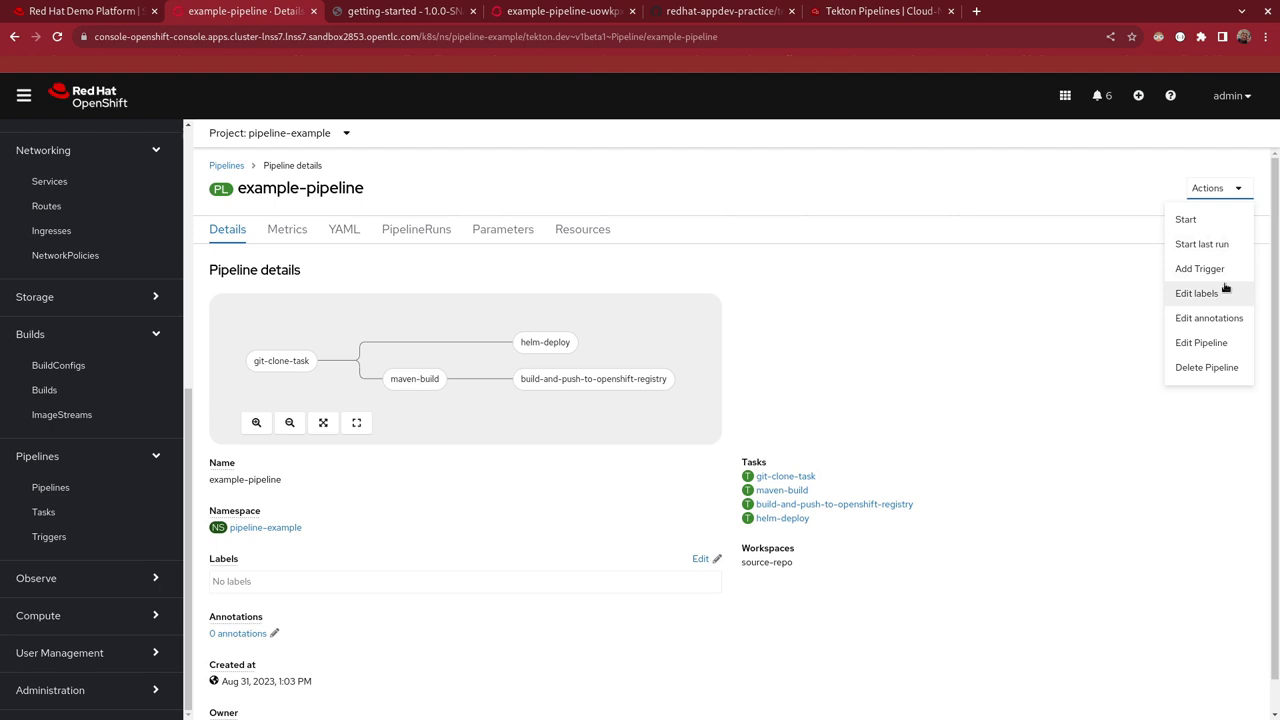
click(1231, 342)
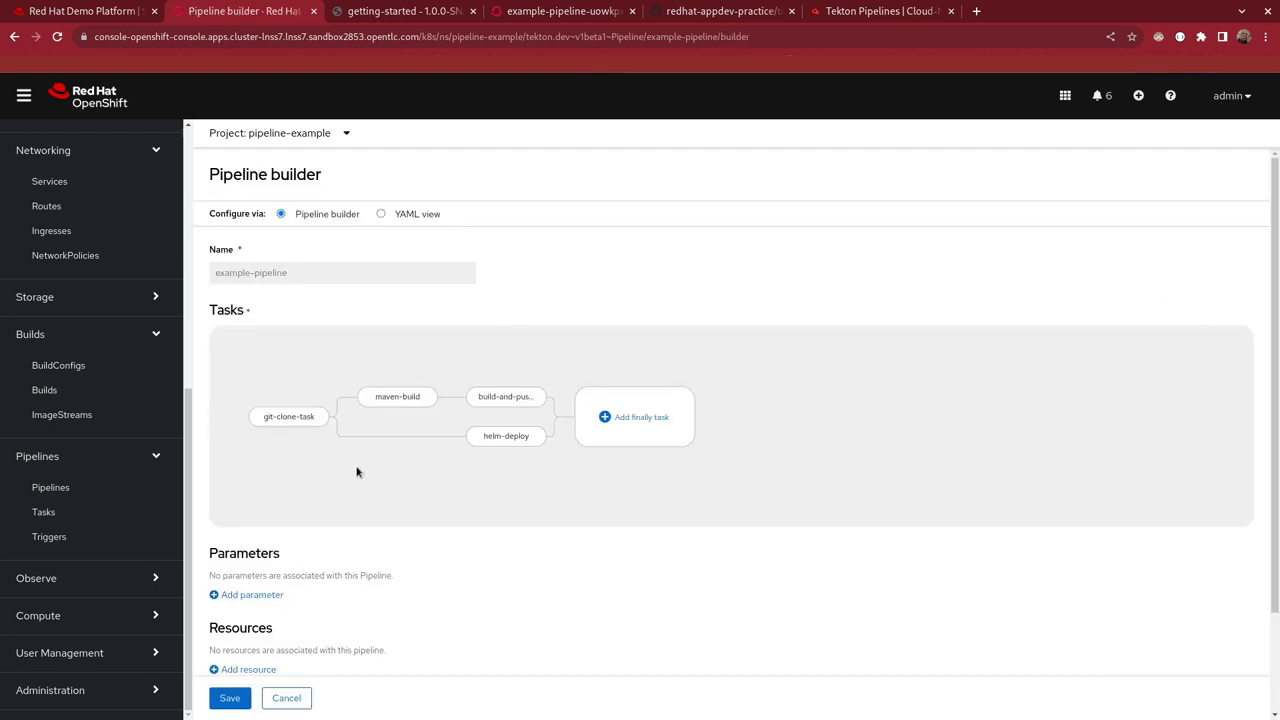
Add a parameter named run-conidtional to the pipeline
scroll(357, 472, down, 1)
click(268, 476)
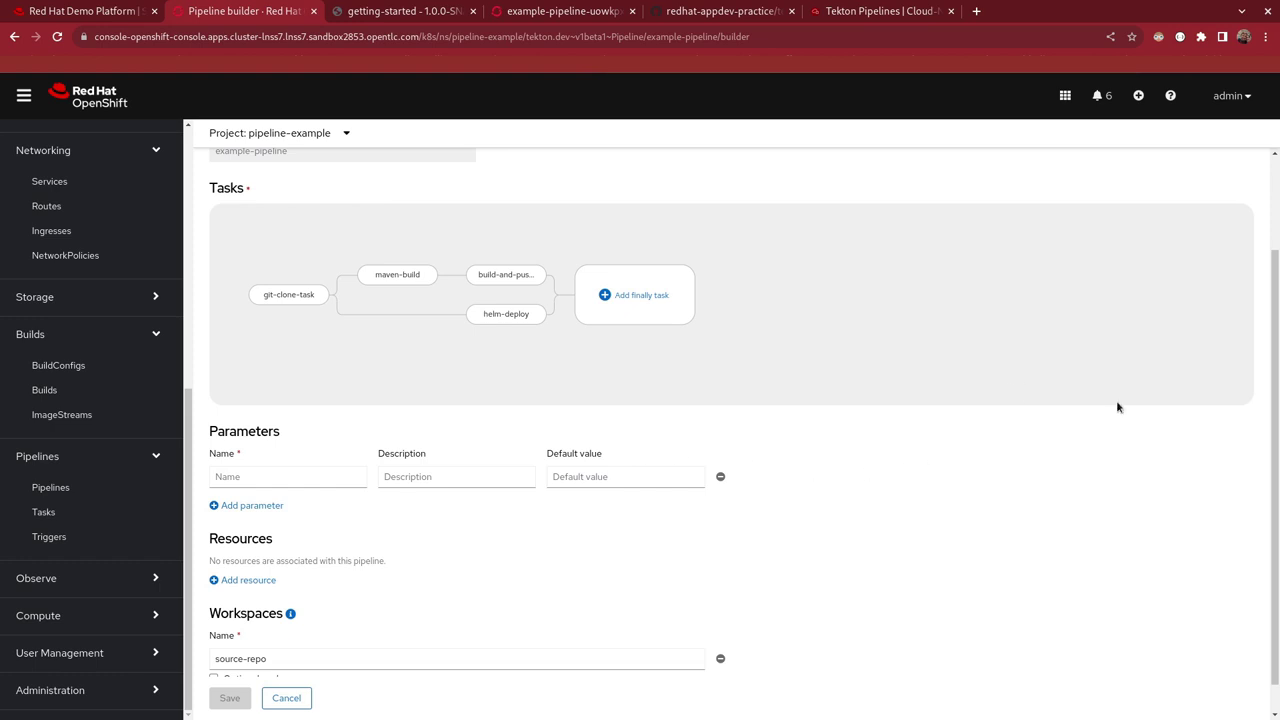
click(244, 476)
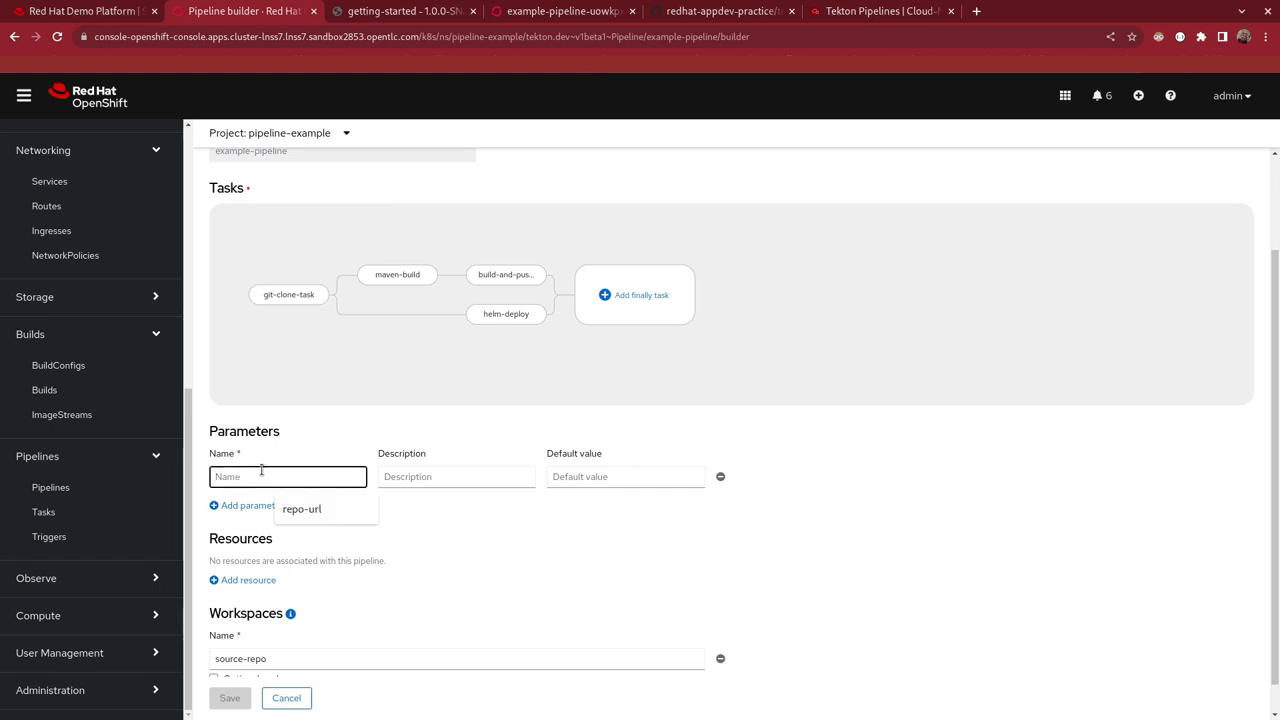
text(run-conidtional)
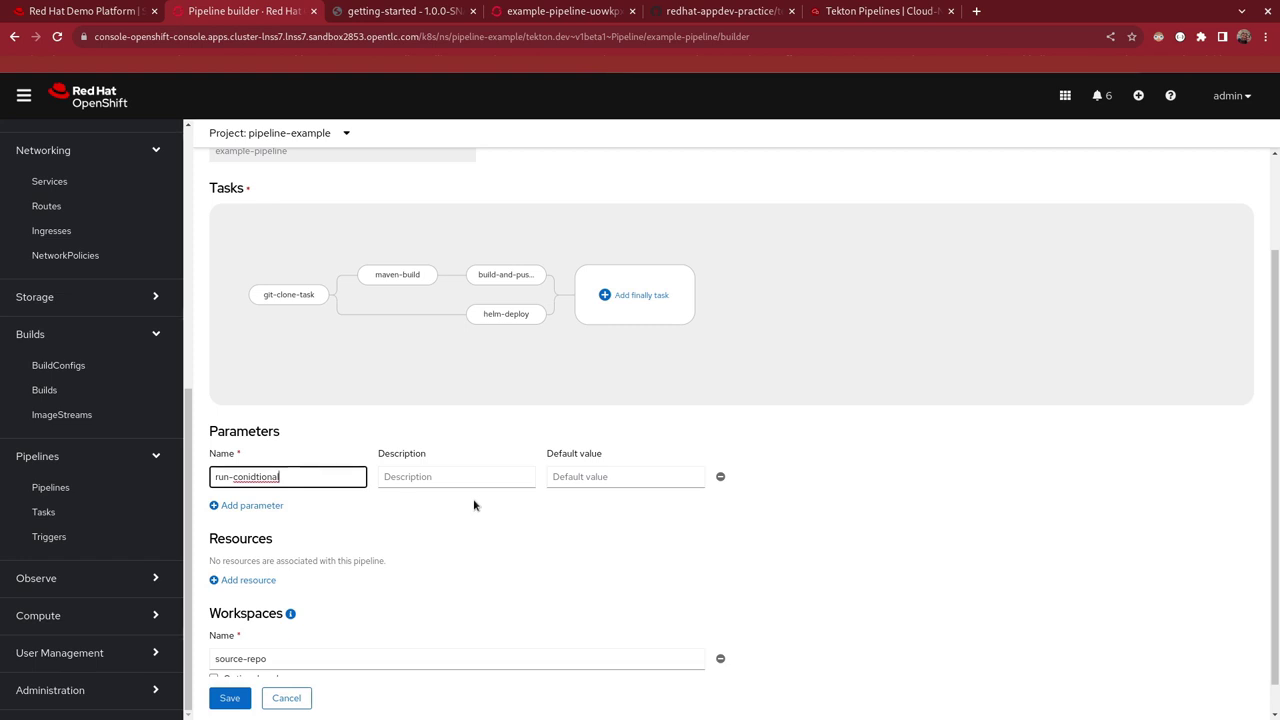
Correct the spelling of the new parameter's name to run-conditional and give it the default value false
right_click(240, 477)
click(285, 491)
click(580, 534)
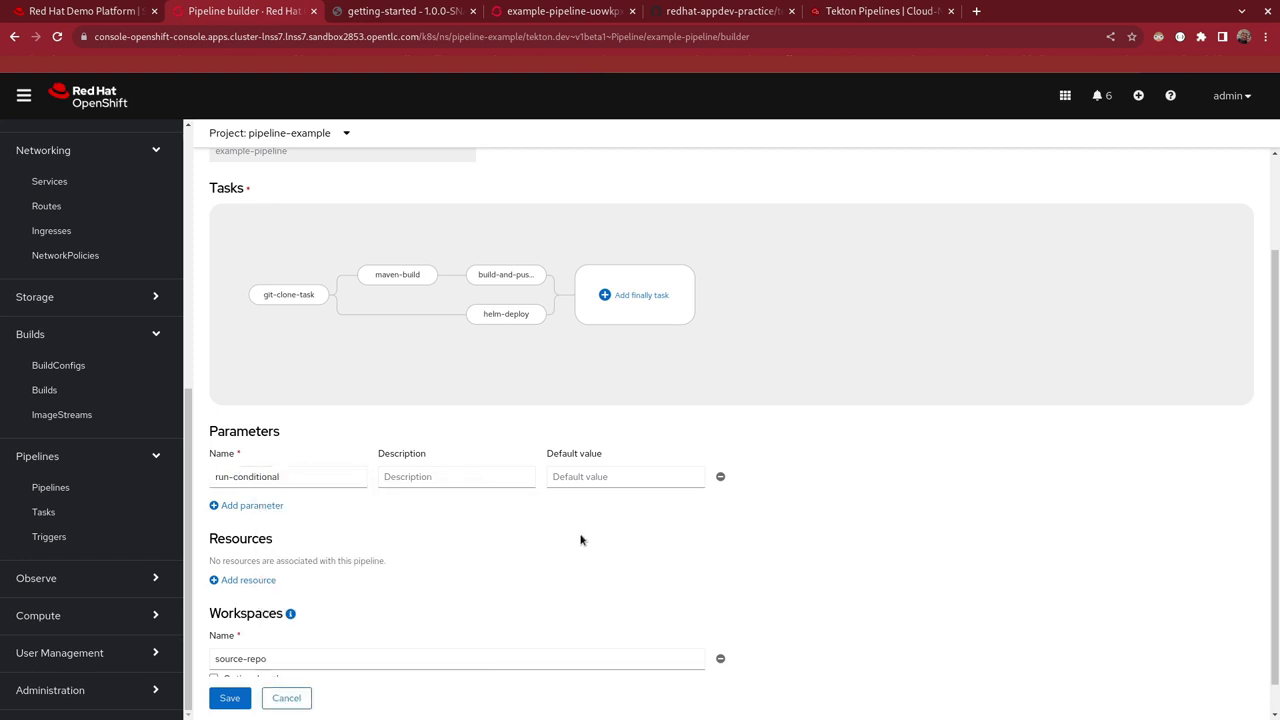
click(487, 478)
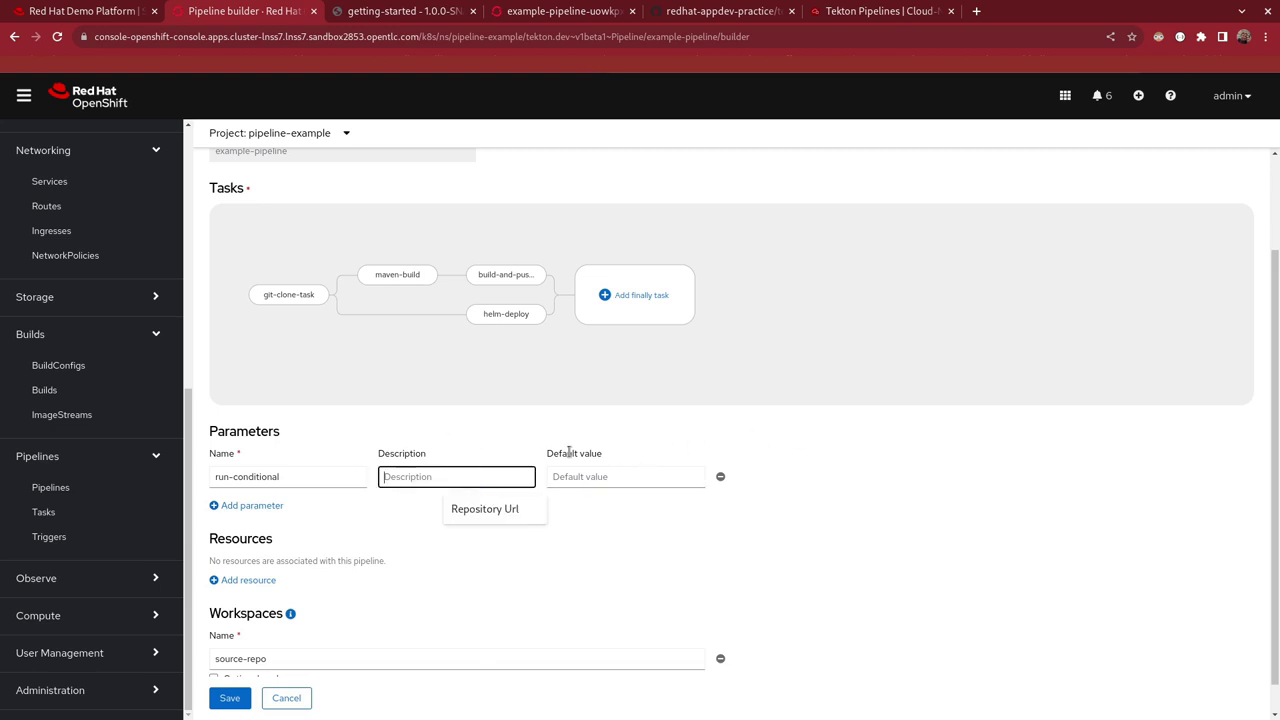
click(595, 476)
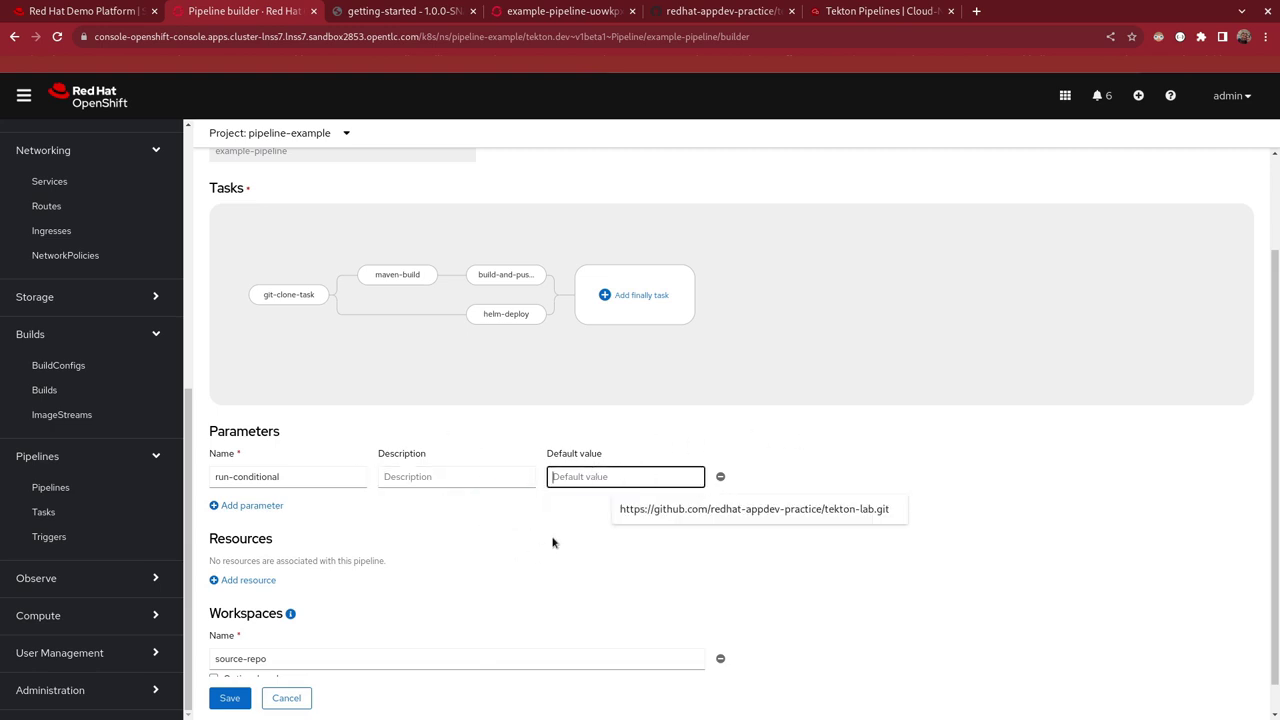
text(false)
click(600, 535)
Add conditional-task to the pipeline after git-clone-task, as a branch parallel to helm-deploy
scroll(592, 535, down, 1)
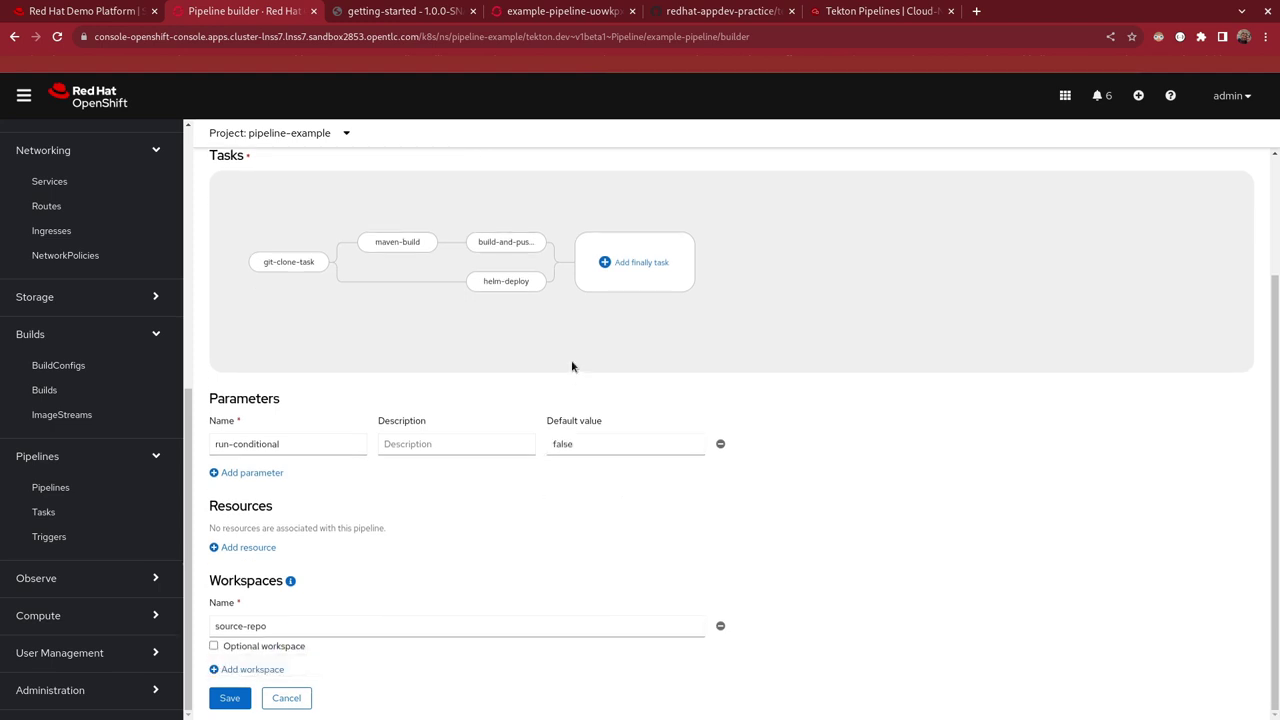
click(336, 262)
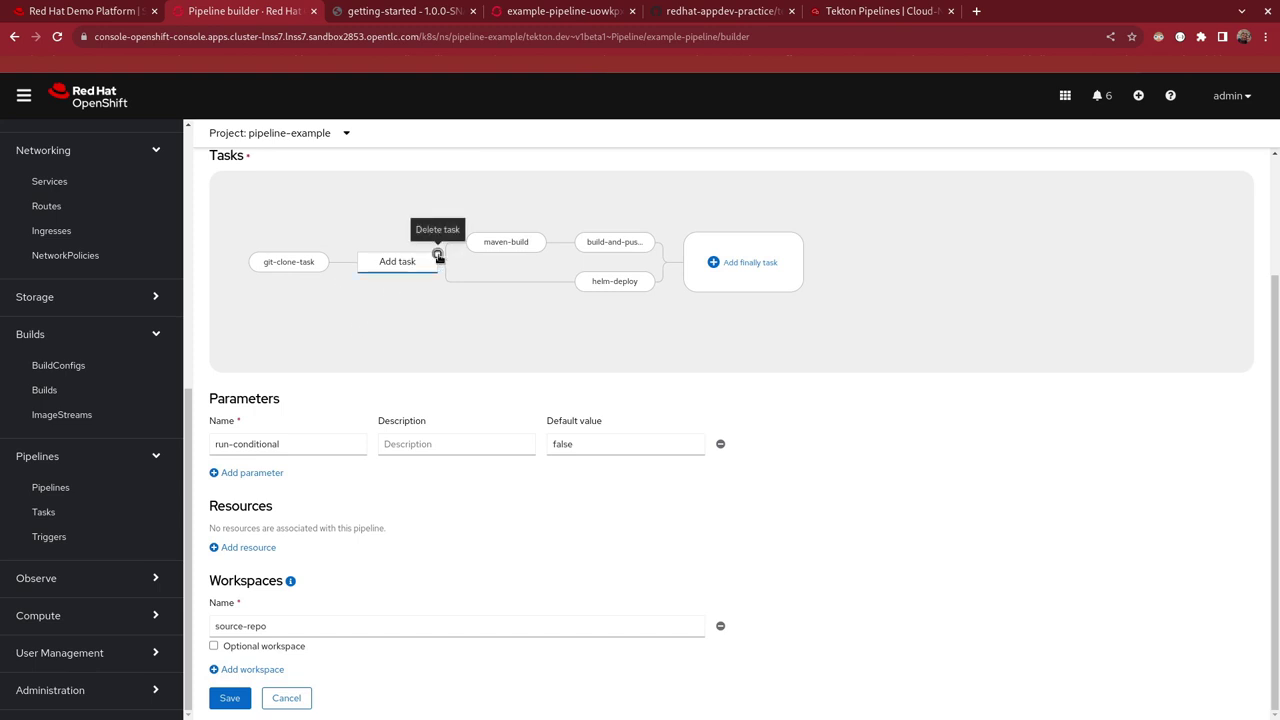
click(439, 257)
click(506, 299)
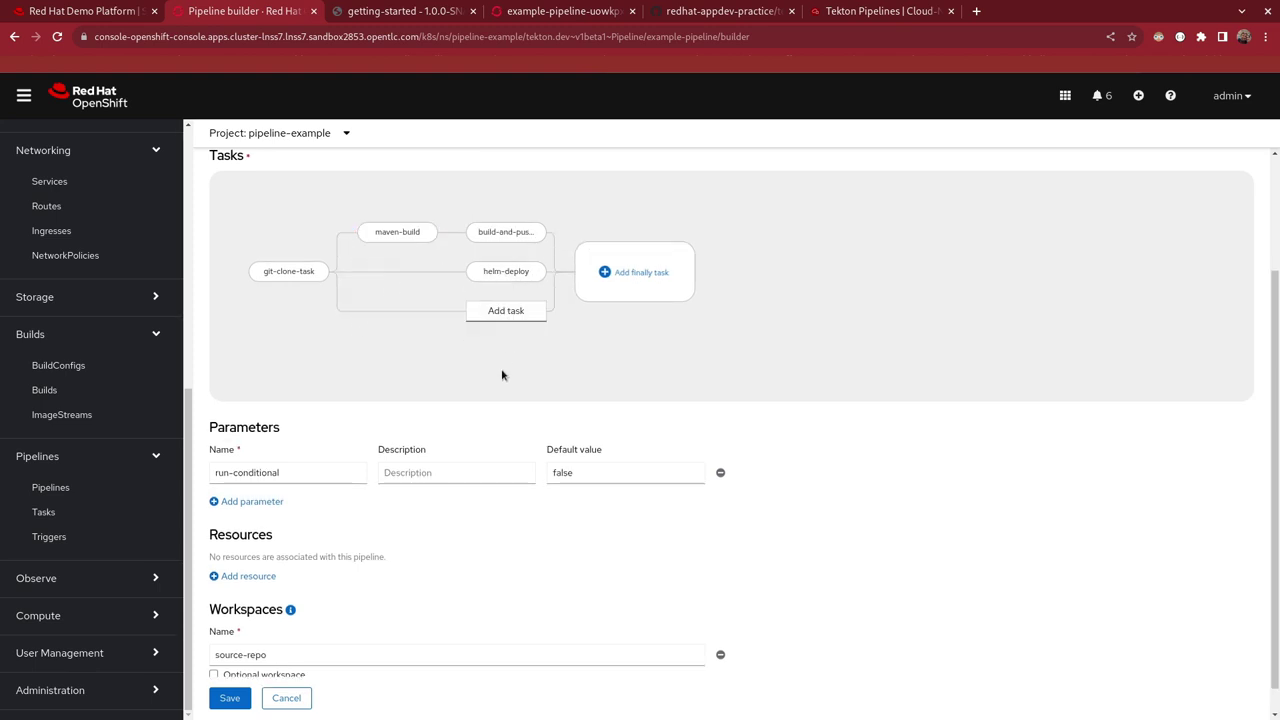
click(512, 322)
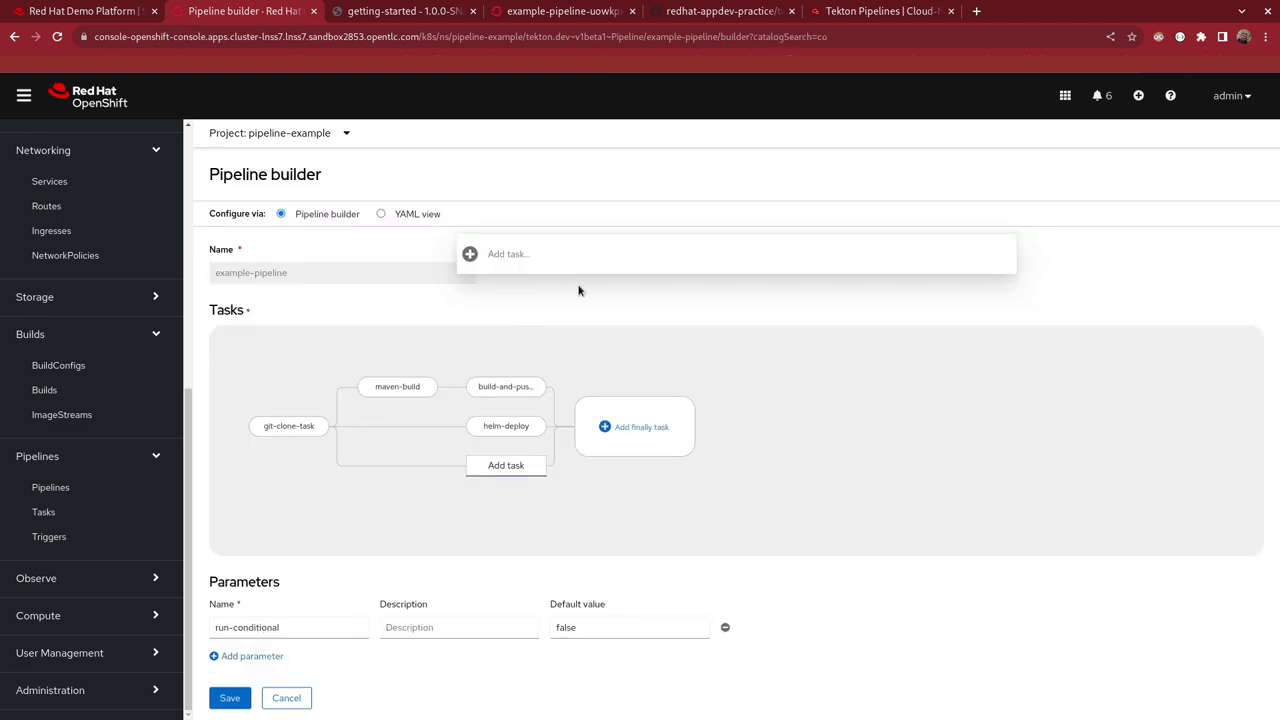
text(condi)
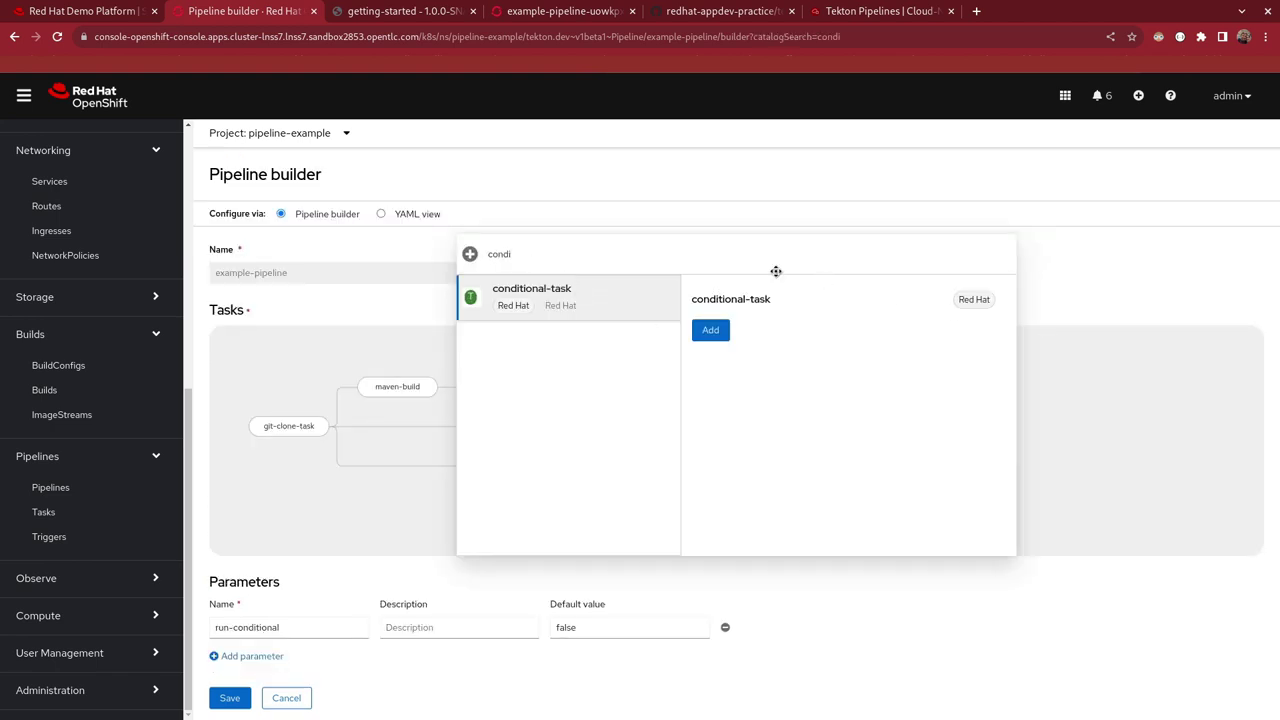
click(706, 330)
Give conditional-task a when expression with input $(params.run-conditional), operator in and value true, and save the pipeline
click(506, 467)
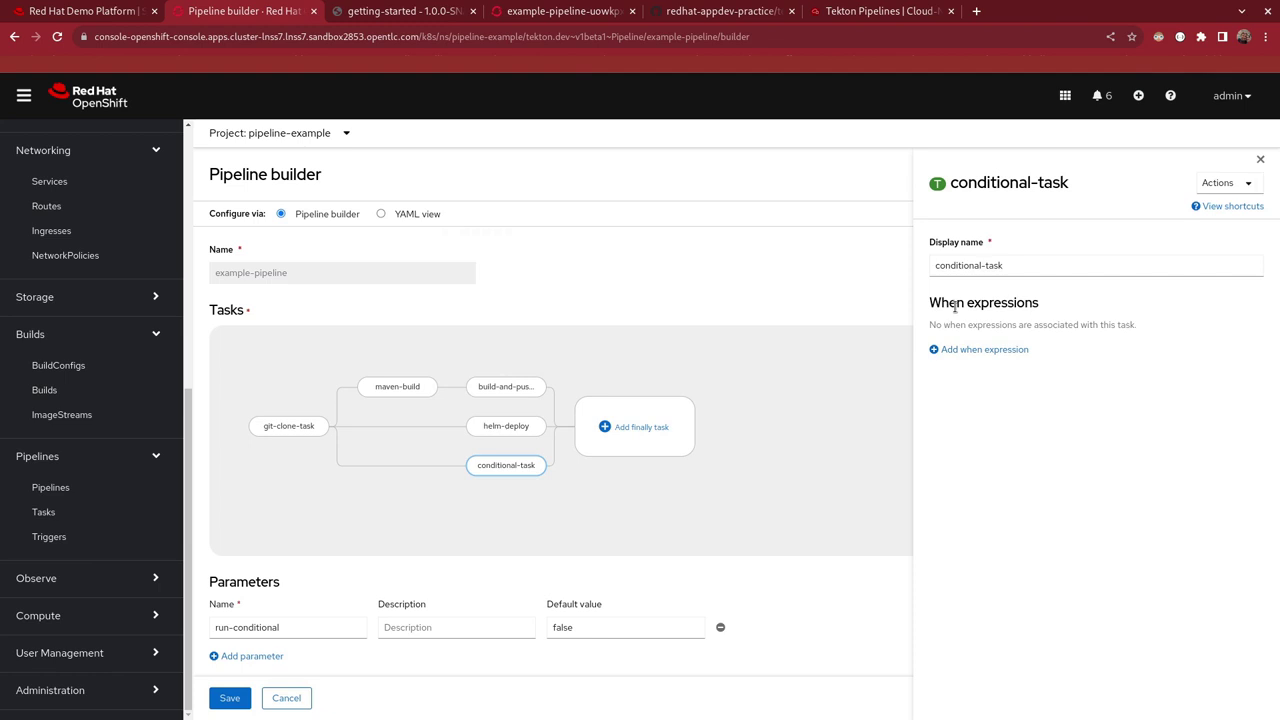
drag(940, 308, 1057, 309)
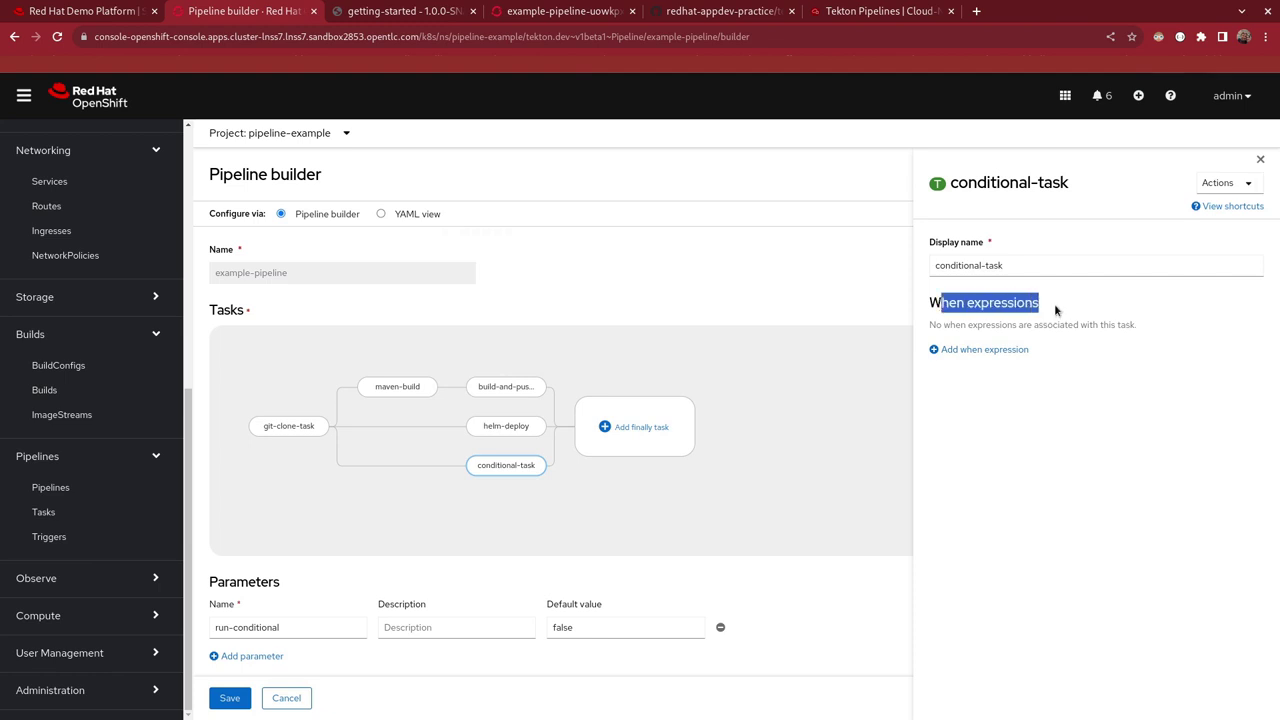
click(961, 352)
click(979, 391)
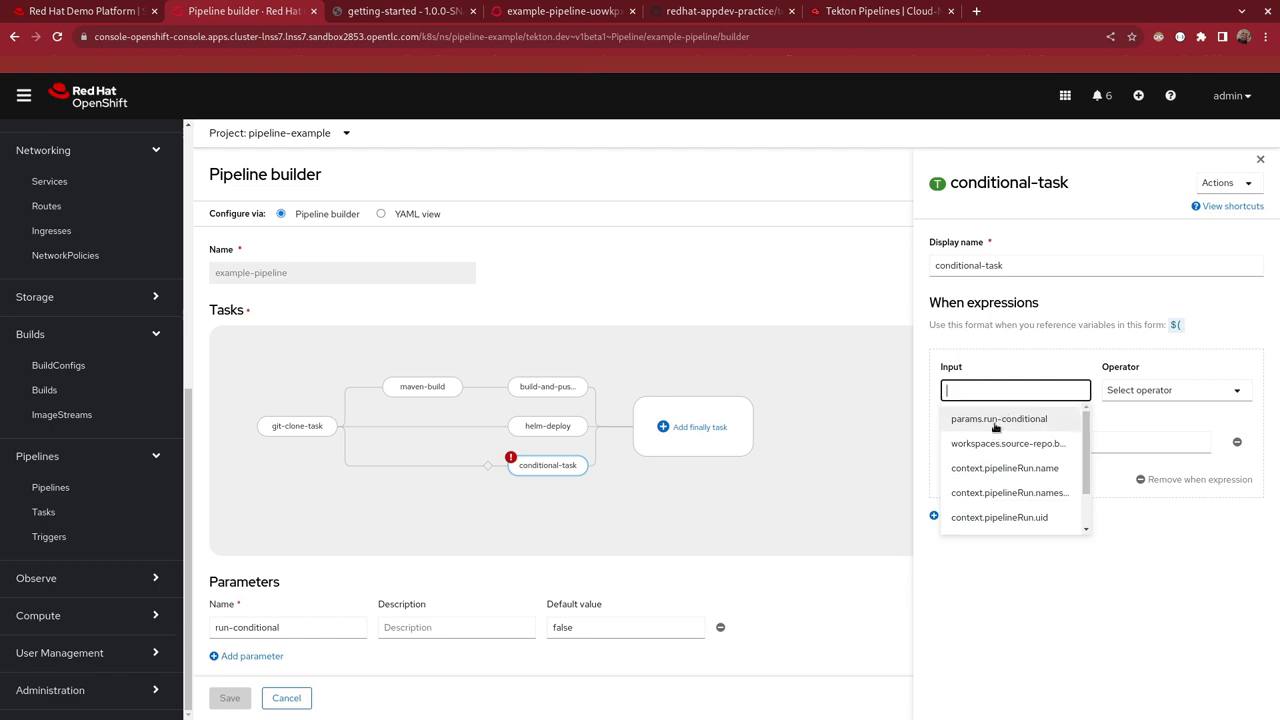
click(995, 420)
click(1049, 443)
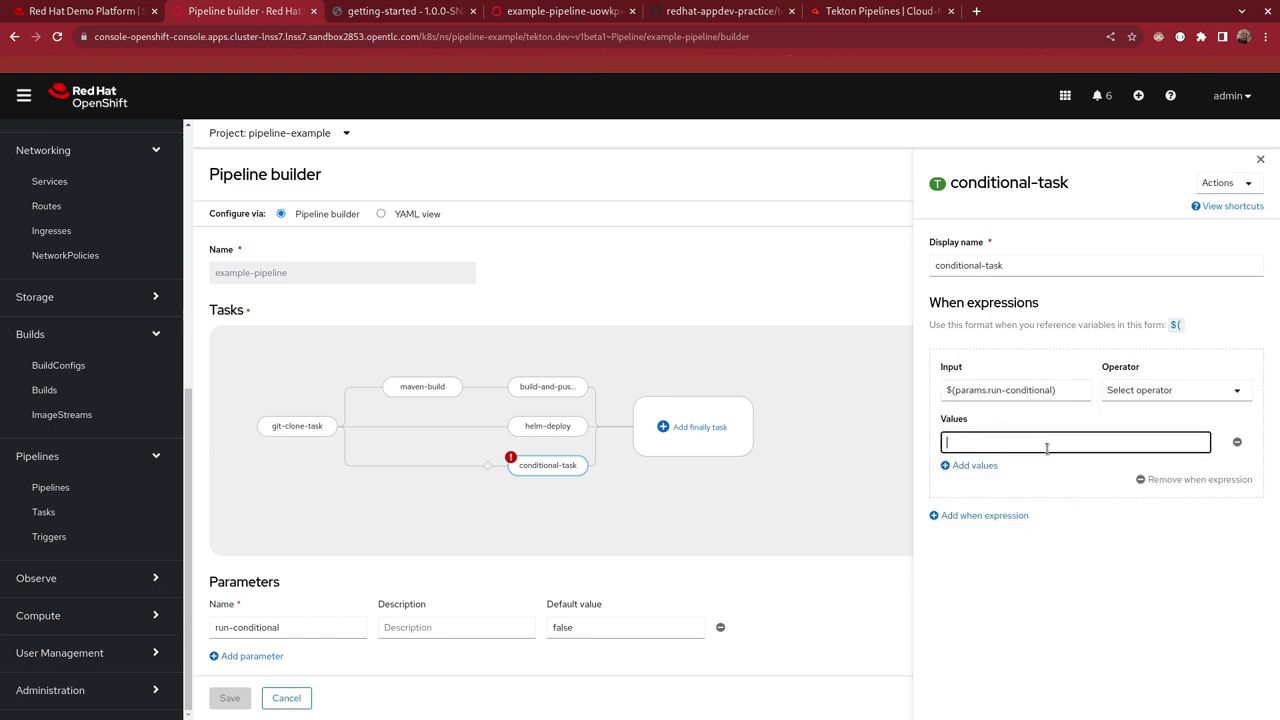
text(true)
click(1185, 401)
click(1165, 423)
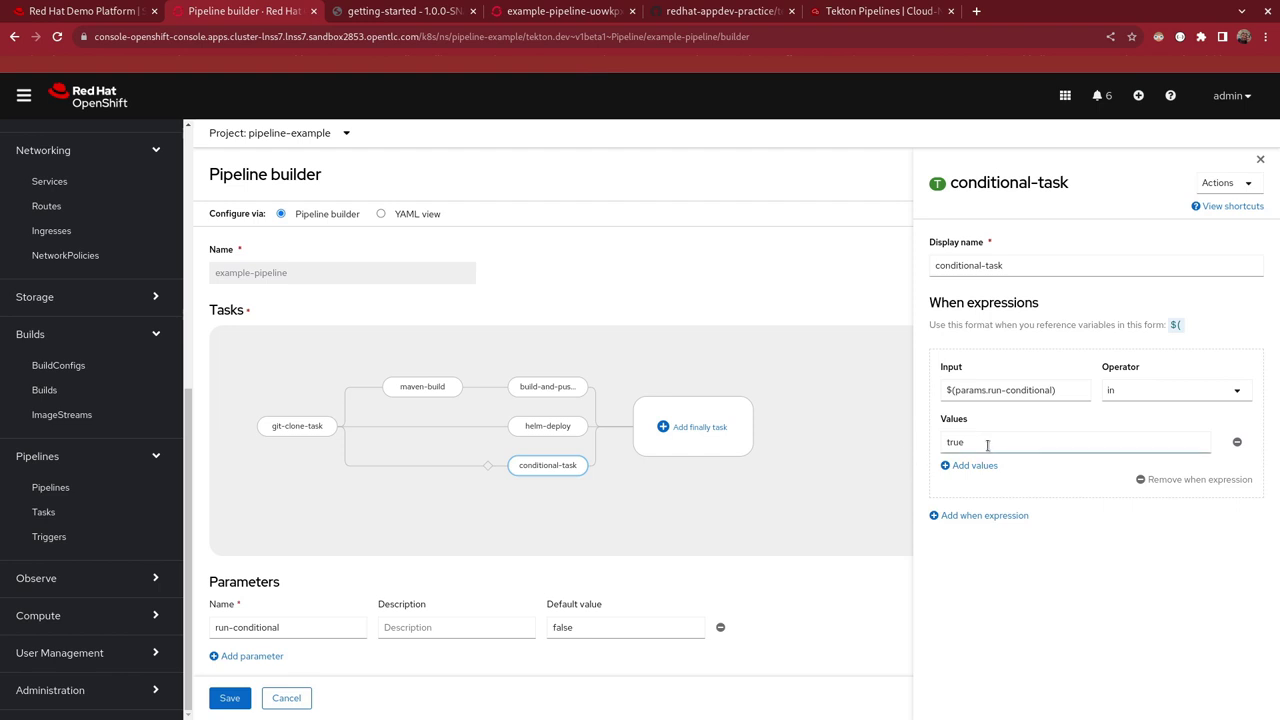
click(676, 528)
click(229, 697)
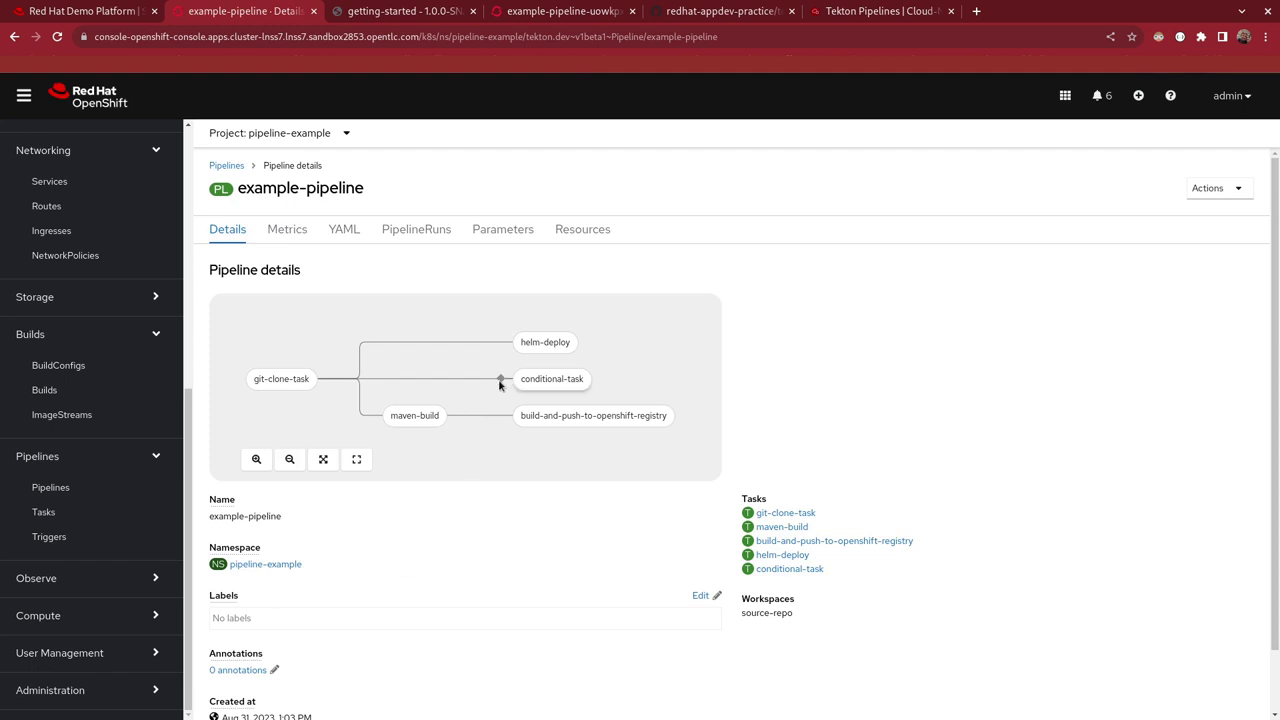
mouse_move(501, 381)
Open the Pipelines list in a new tab and detach it into its own window filling the right half of the screen
right_click(121, 483)
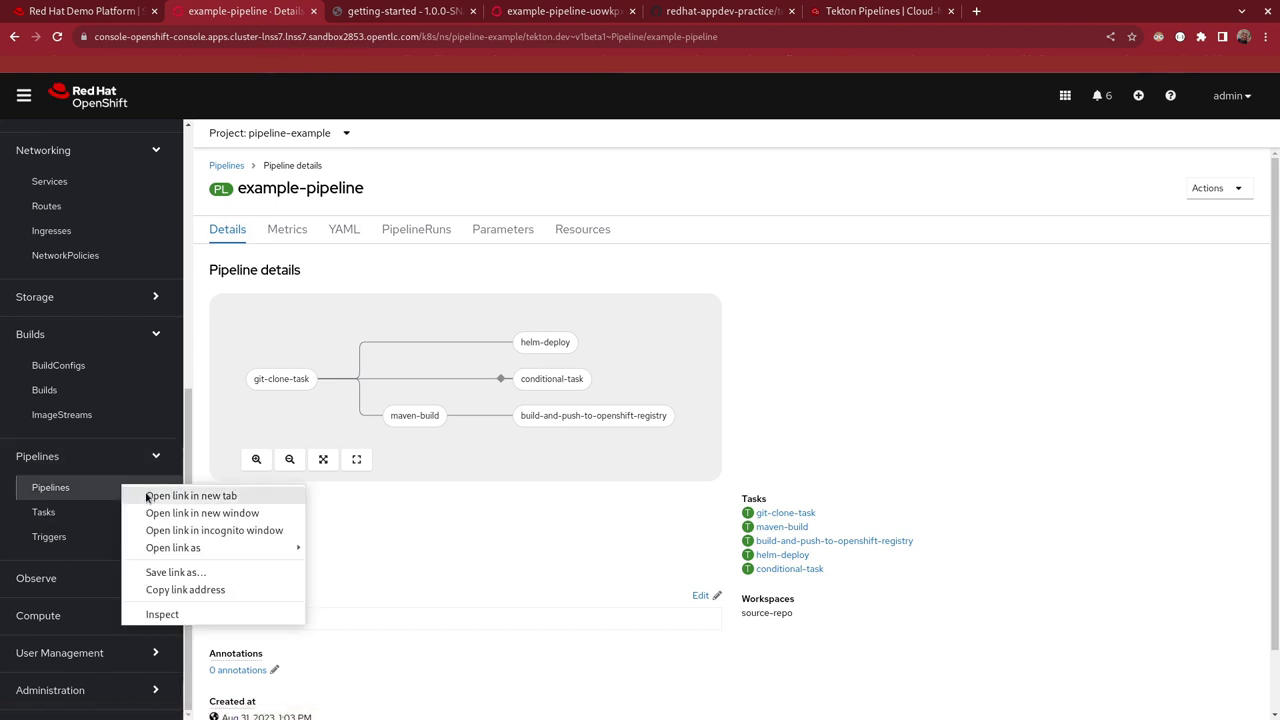
click(147, 497)
click(347, 10)
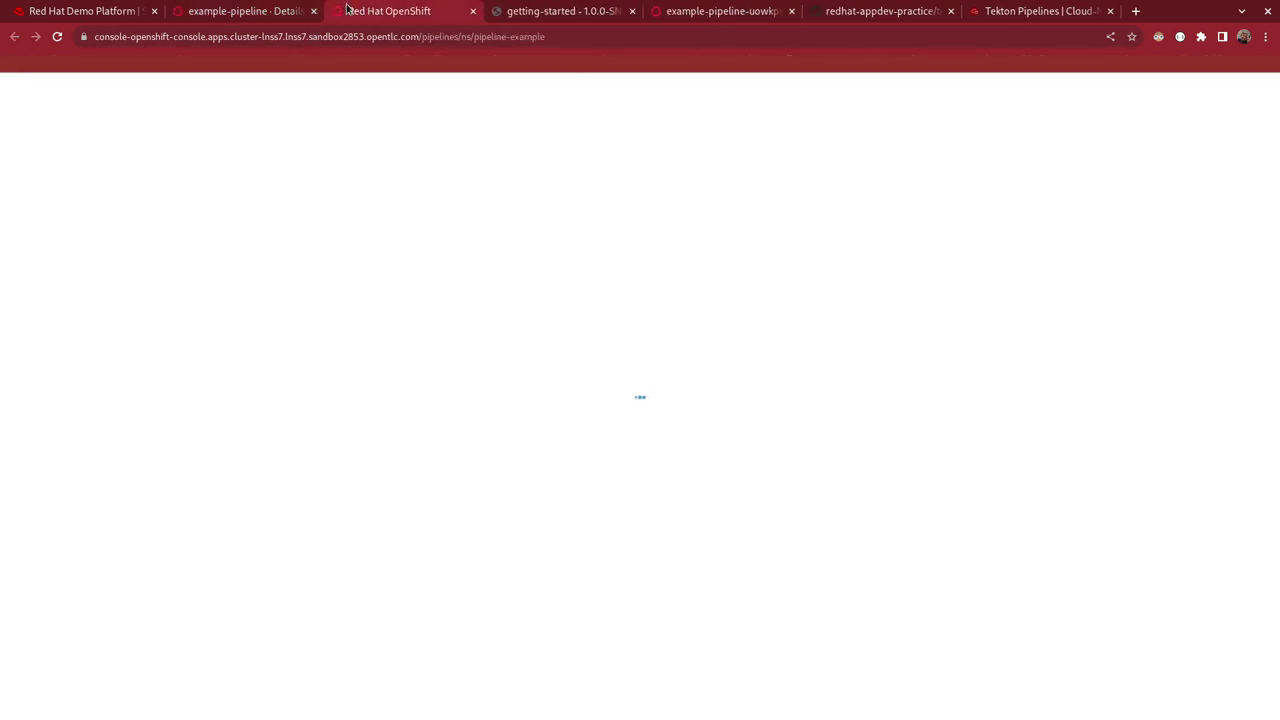
drag(355, 10, 474, 114)
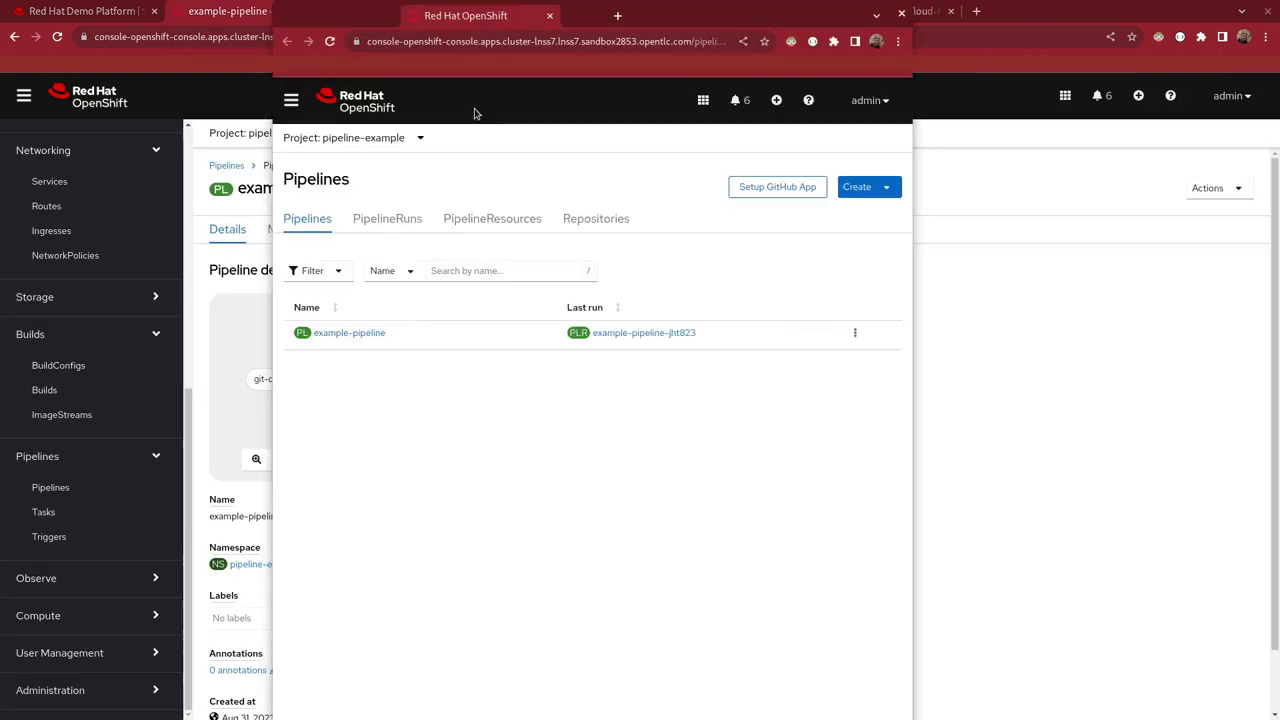
key(super+Right)
Detach the example-pipeline details into a left-half window and open example-pipeline in the neighbouring Pipelines window
double_click(332, 20)
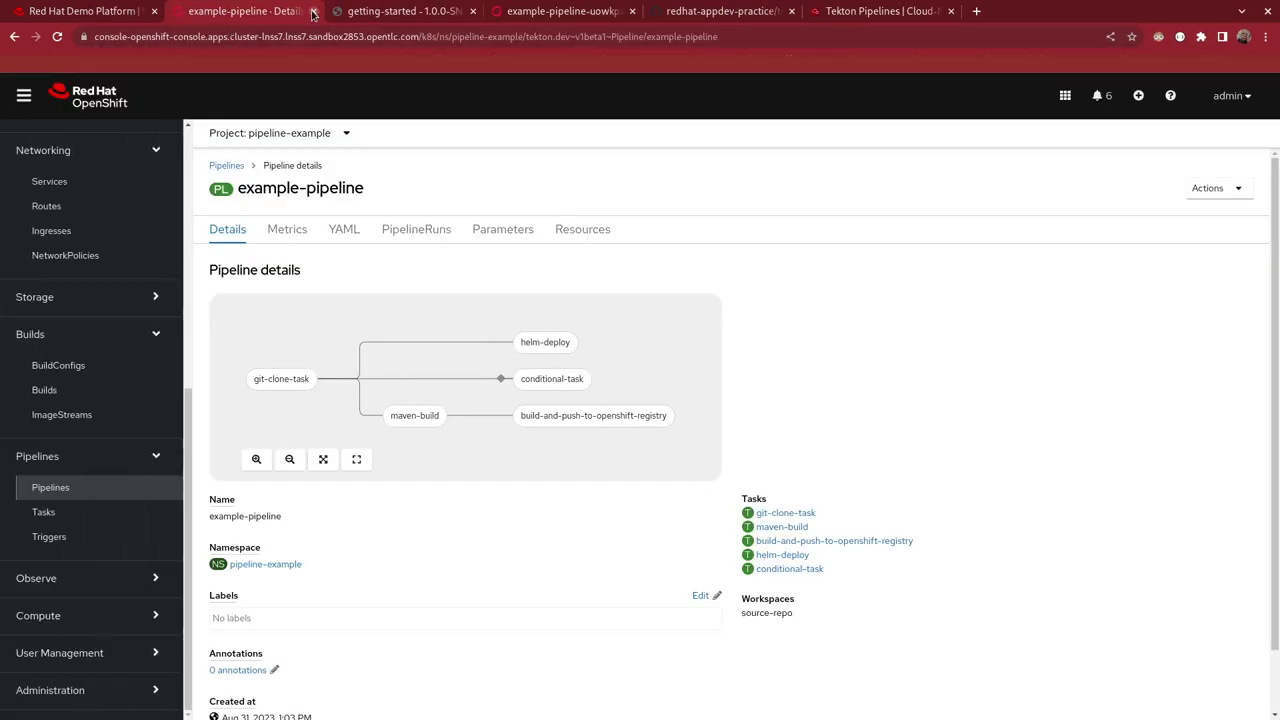
drag(313, 13, 274, 80)
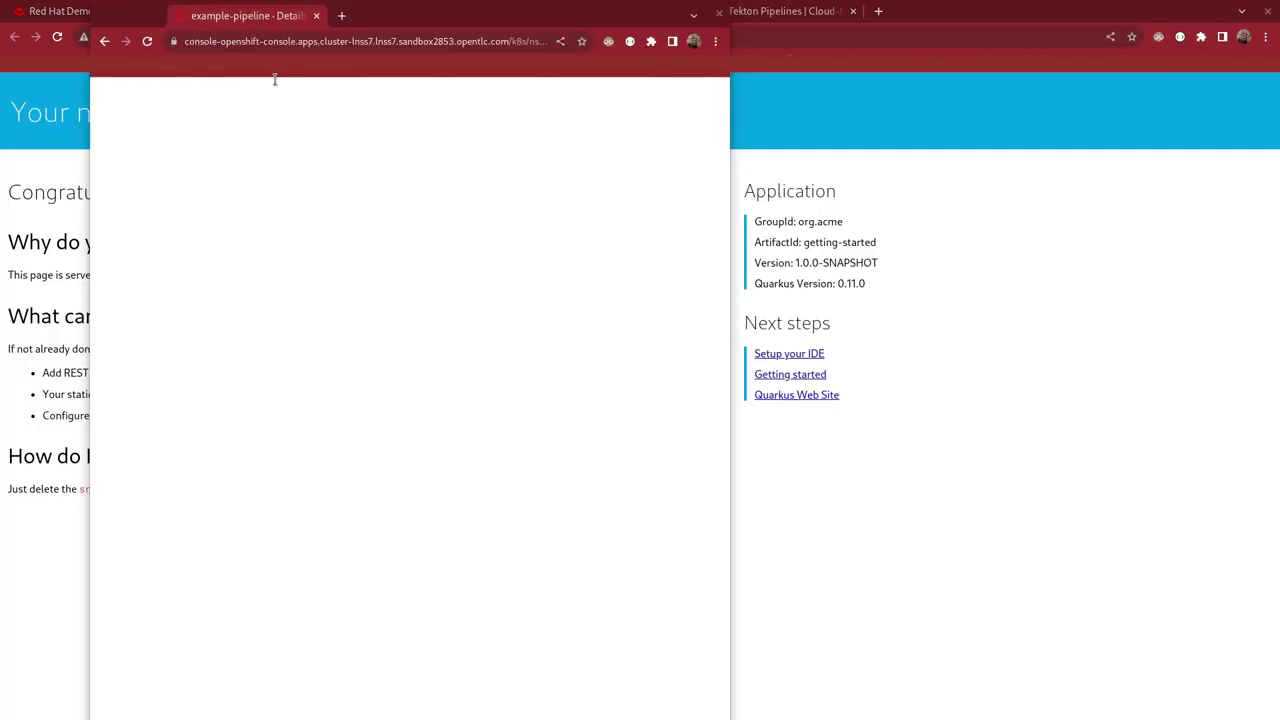
key(super+Left)
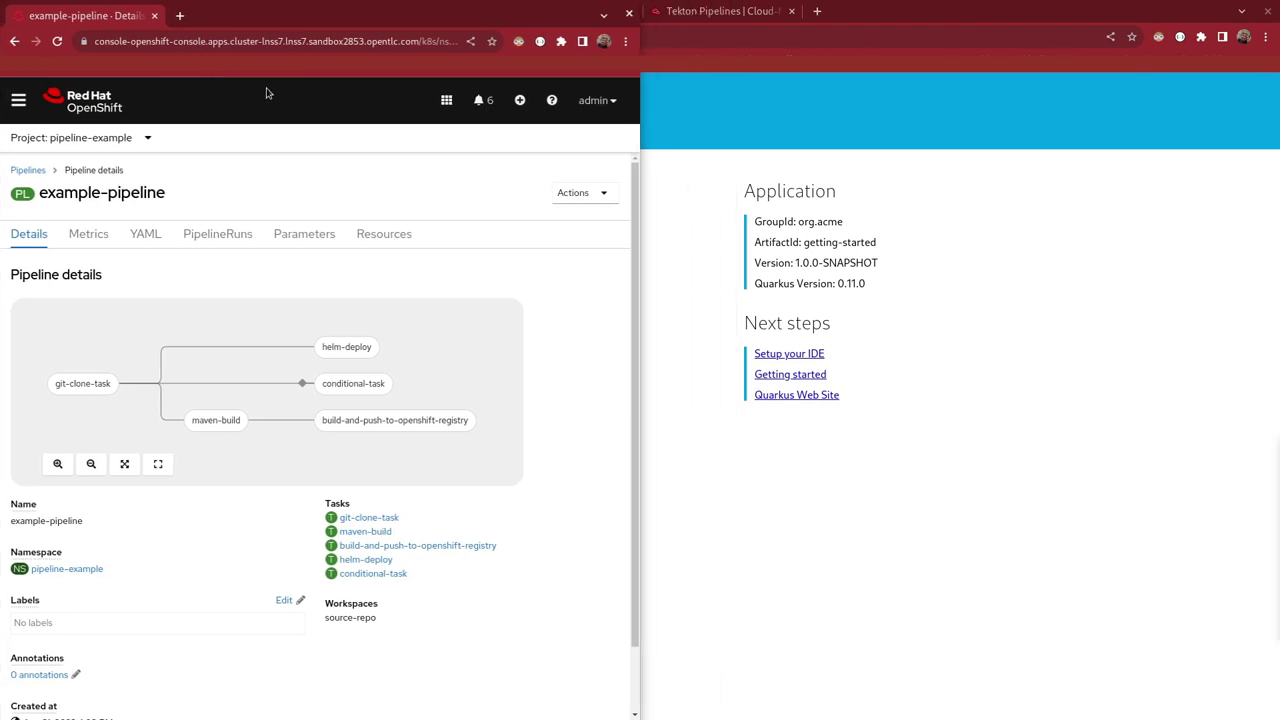
key(alt+Tab)
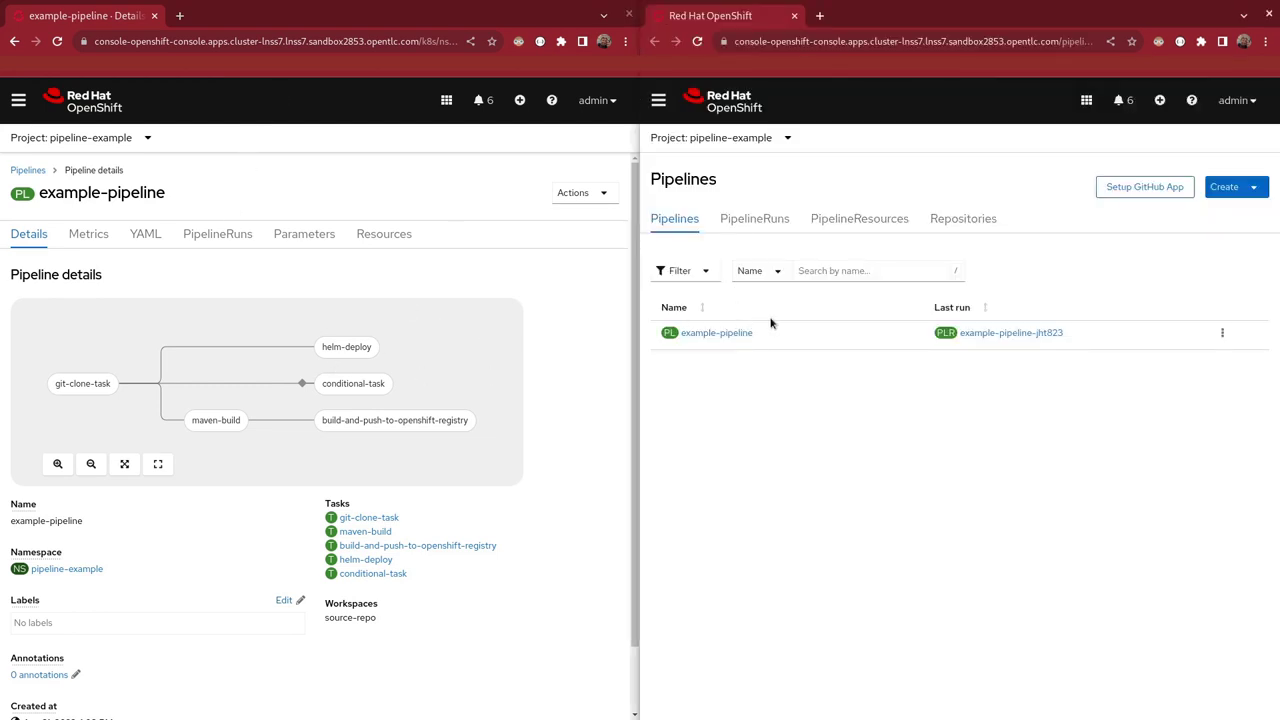
click(716, 333)
In the left-half window, set up a new example-pipeline run with a VolumeClaimTemplate for source-repo, keeping run-conditional at false
click(580, 192)
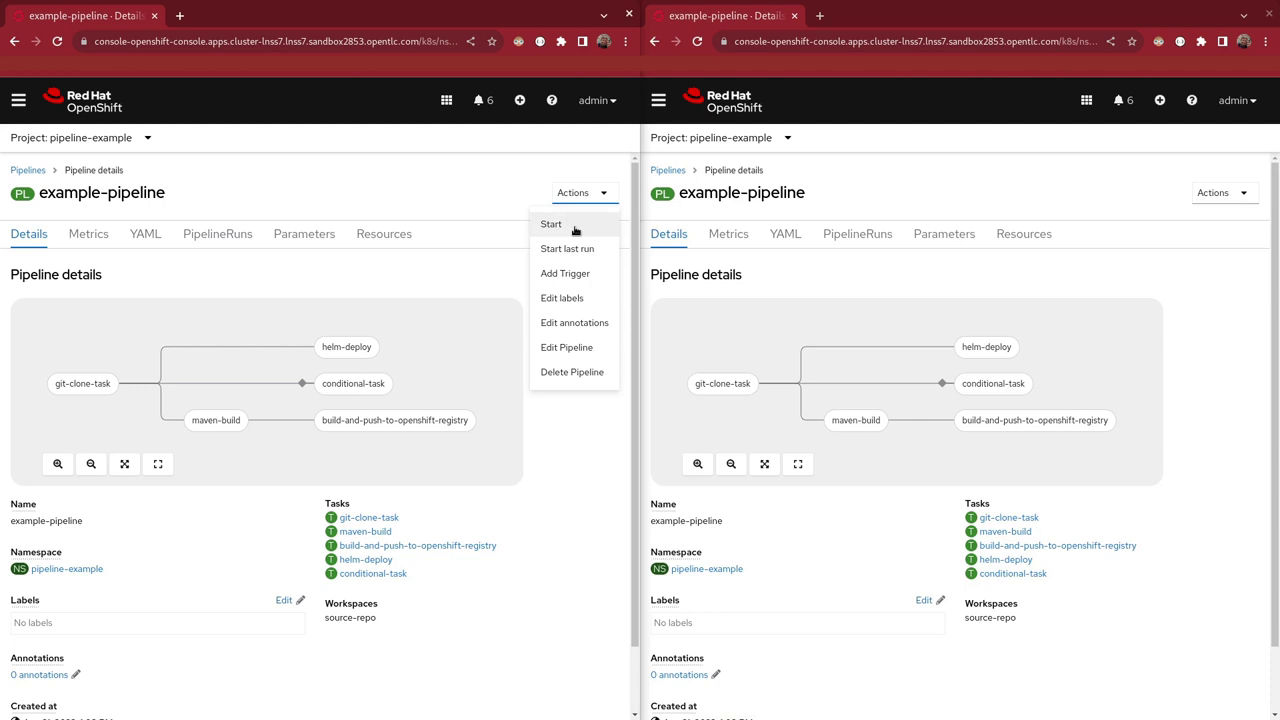
click(551, 225)
click(234, 315)
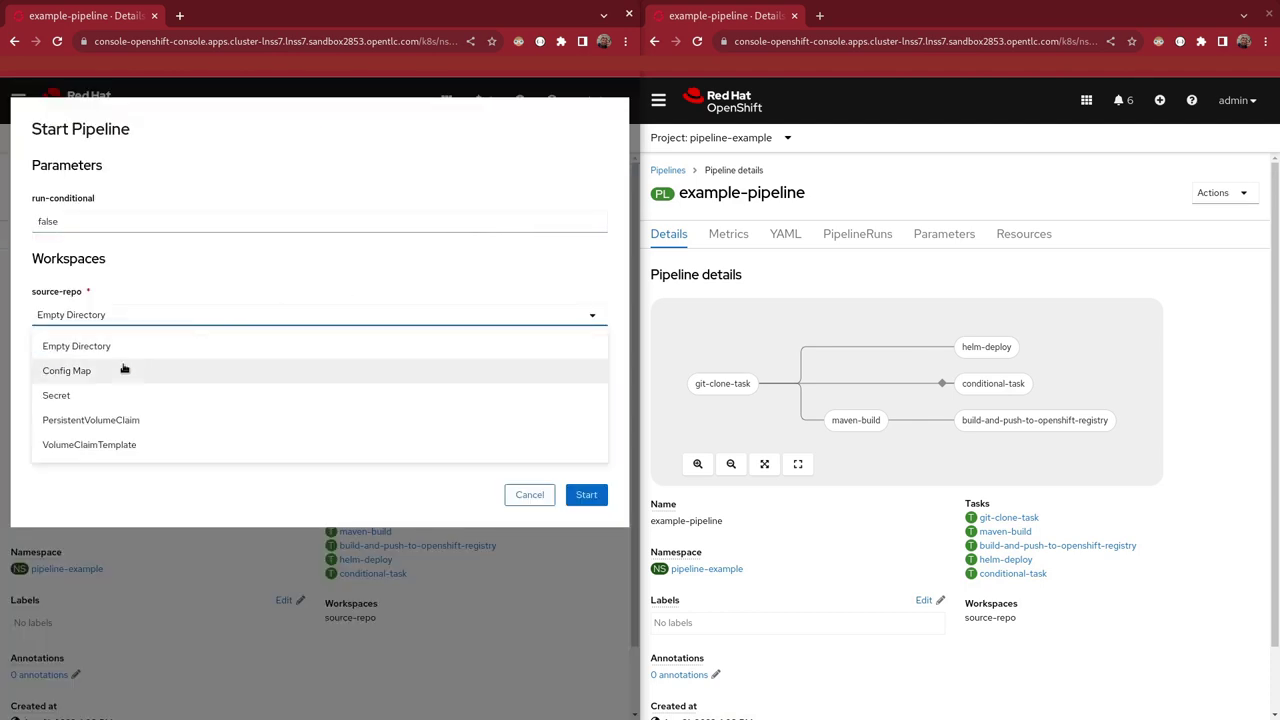
click(124, 448)
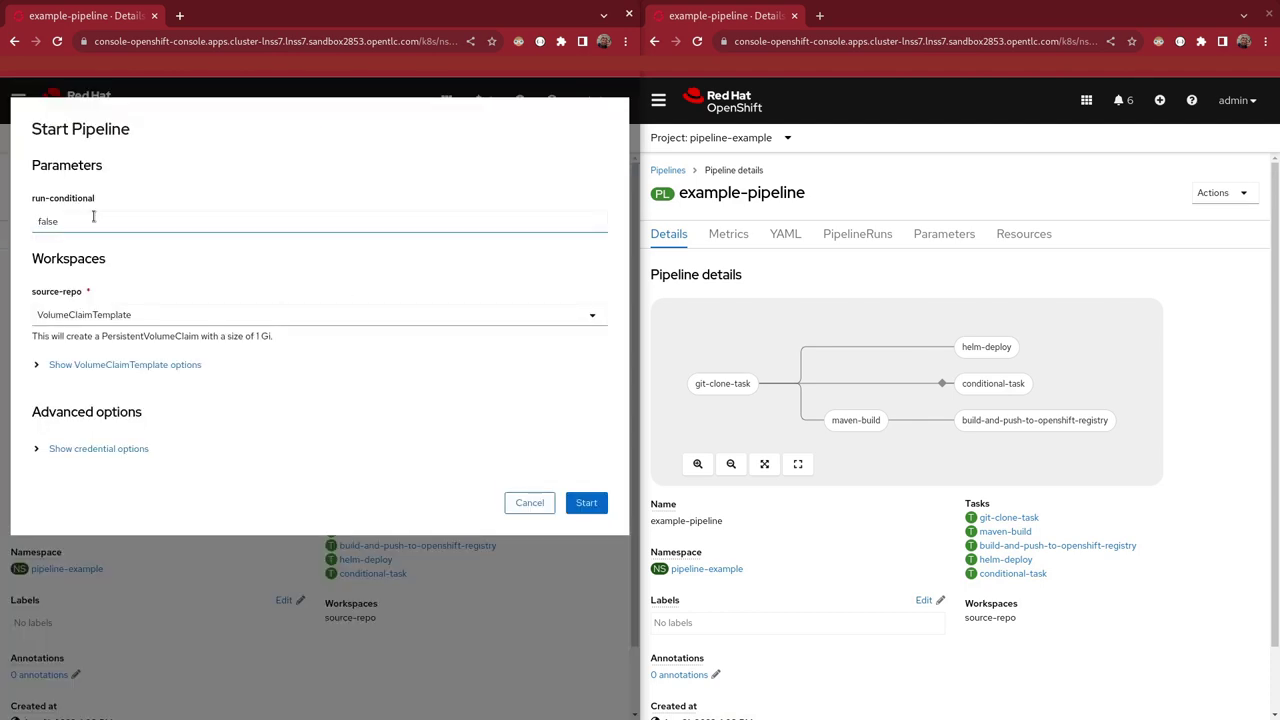
click(93, 221)
drag(84, 221, 2, 226)
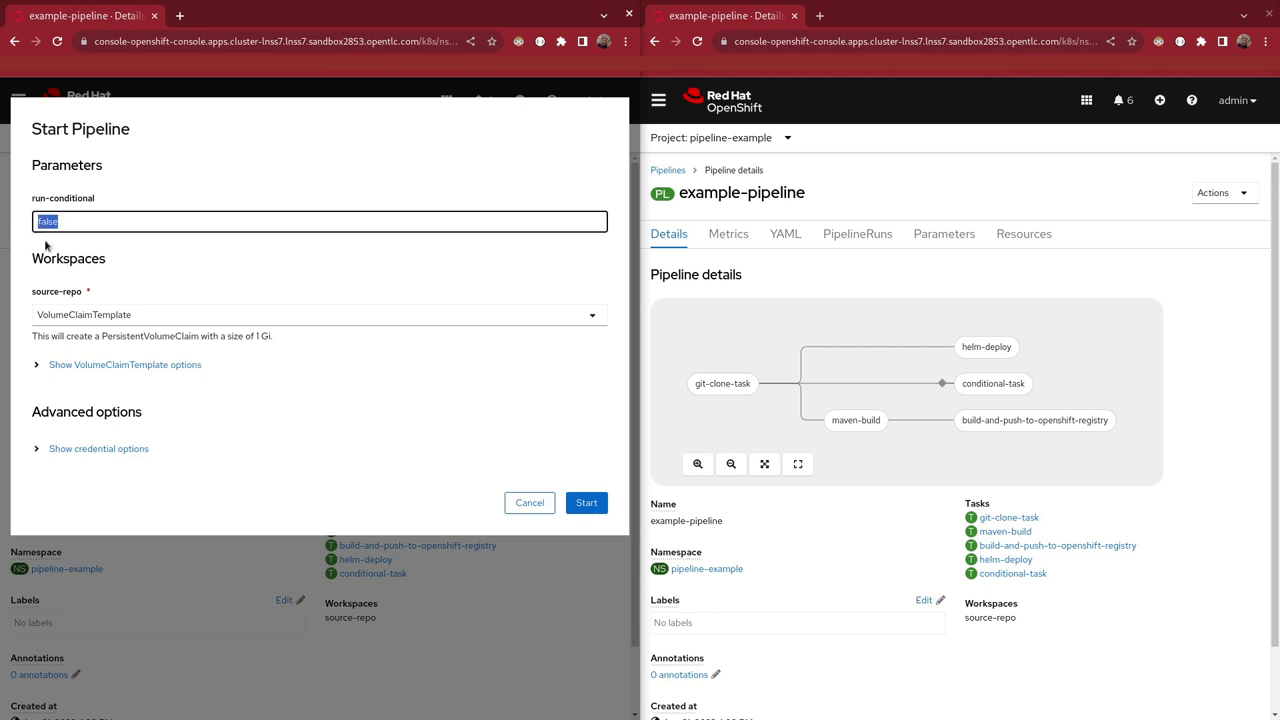
Set up a second run in the other window with run-conditional true and a VolumeClaimTemplate for source-repo, and start both runs
click(1218, 192)
click(1195, 224)
click(726, 229)
key(ctrl+a)
text(true)
click(728, 315)
click(733, 420)
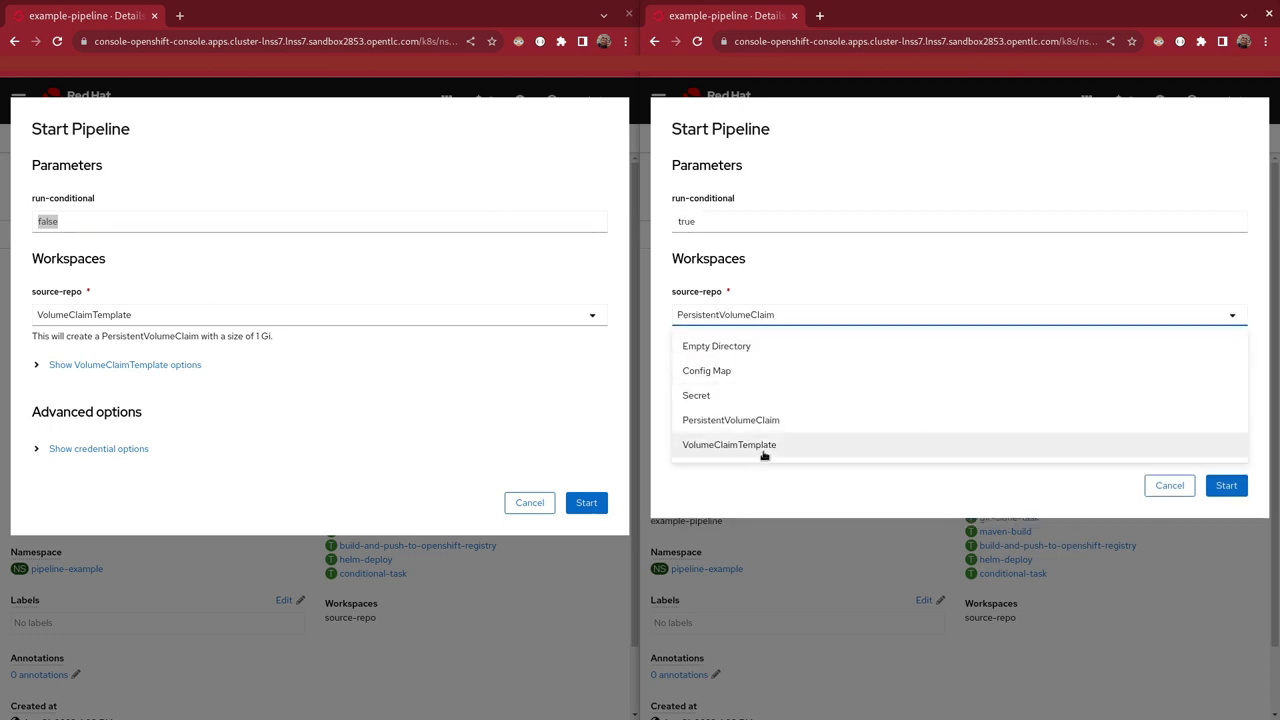
click(760, 450)
click(1226, 502)
click(588, 503)
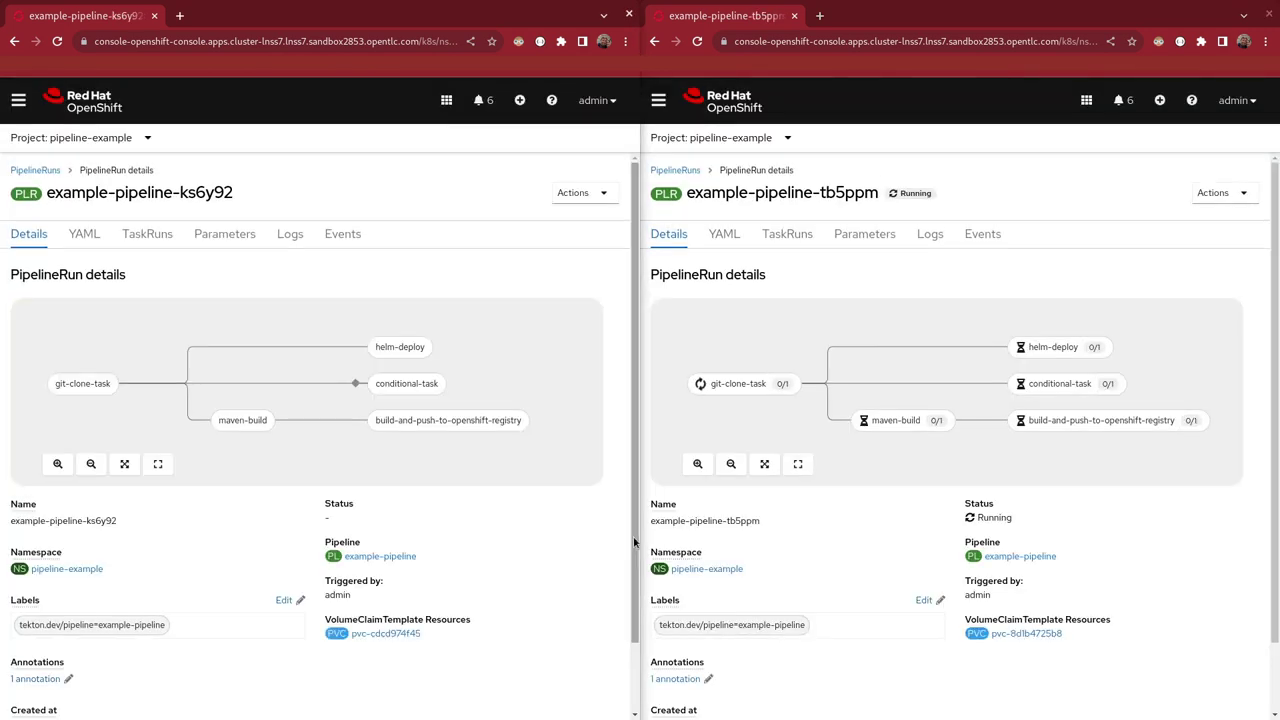